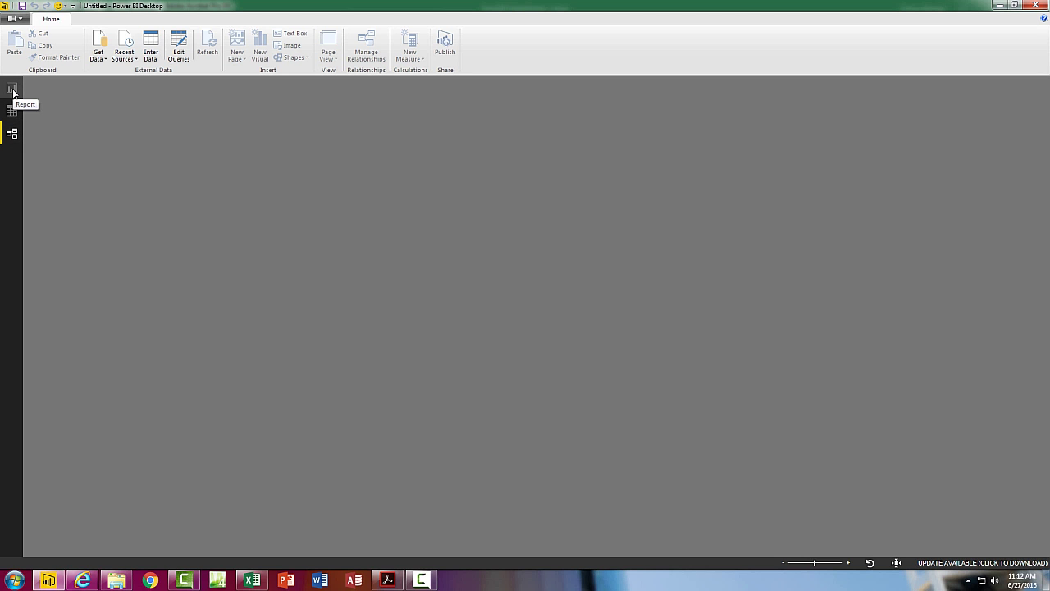
Switch to the report view and look up the Video23-Import5ExcelFiles folder in Windows Explorer
left_click(13, 89)
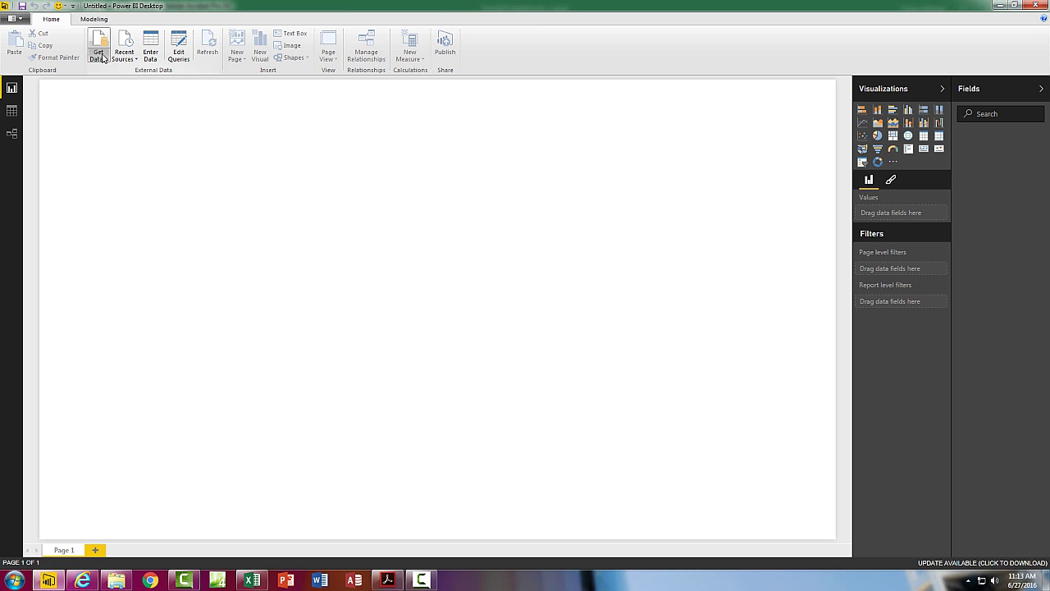
left_click(118, 581)
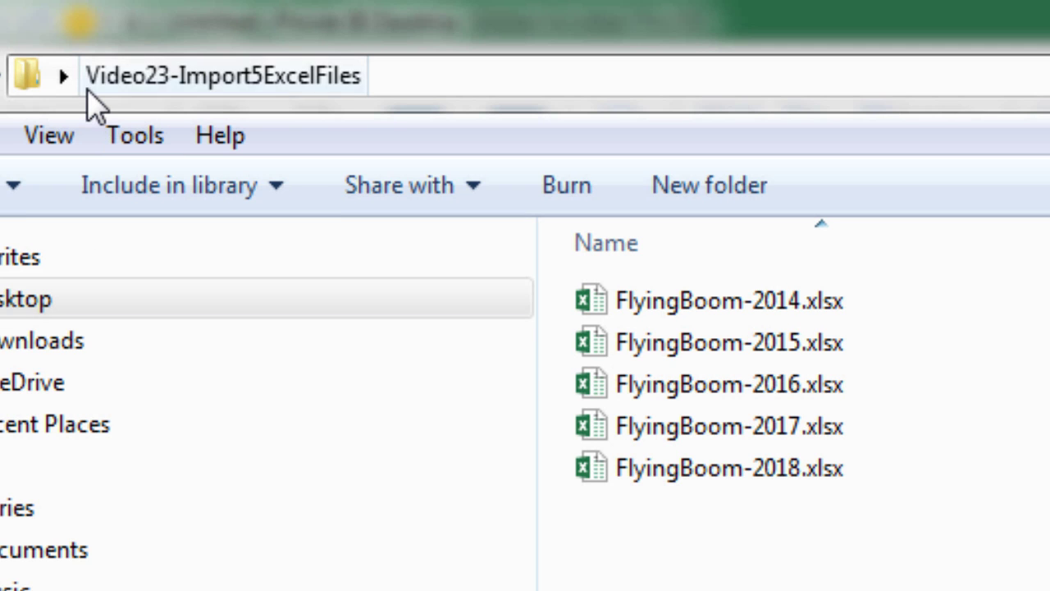
left_click(87, 89)
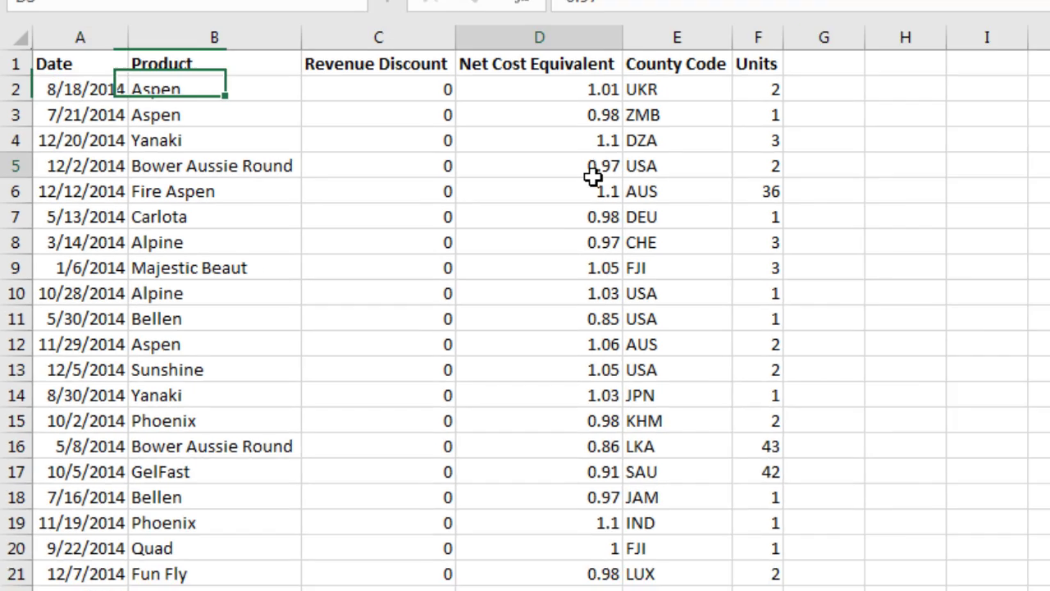
Examine the 2014 data in FlyingBoom-2014.xlsx down to its last row in Excel, then return to Power BI Desktop
left_click(627, 168)
key("ctrl+Down")
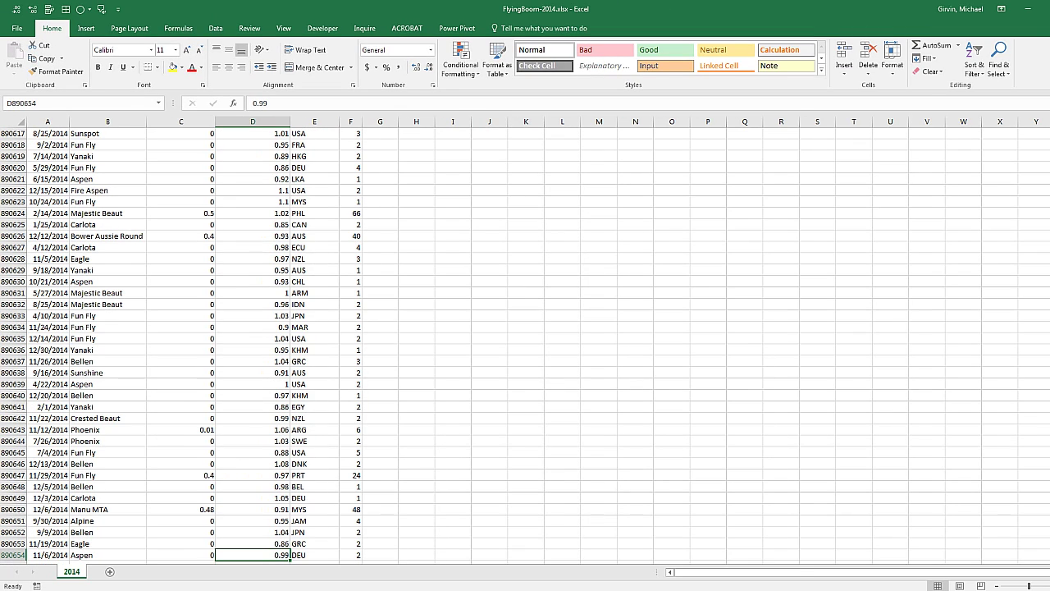
key("ctrl+Tab")
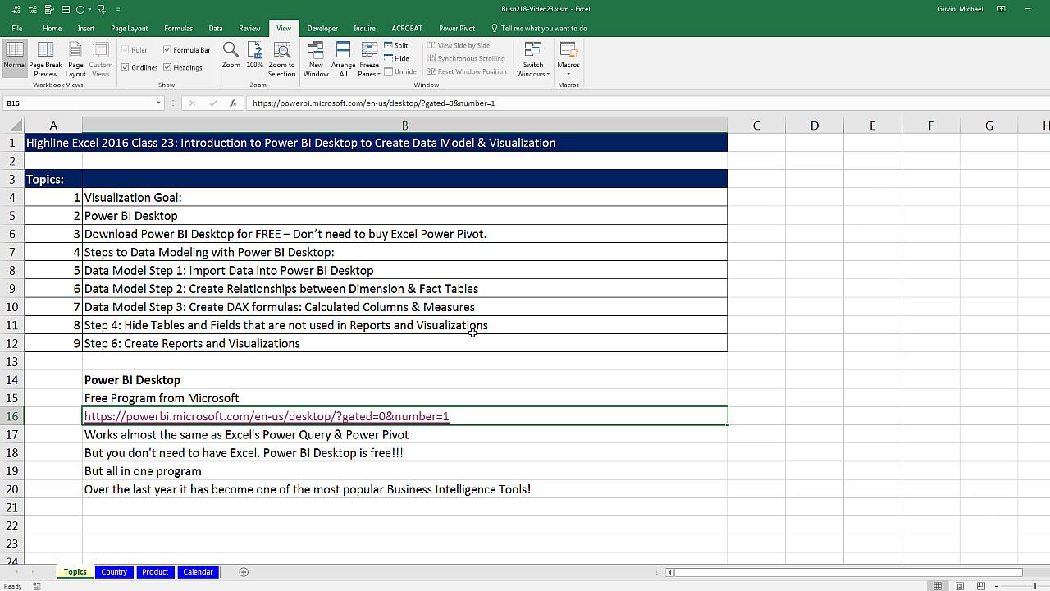
key("alt+Tab")
key("alt+Tab")
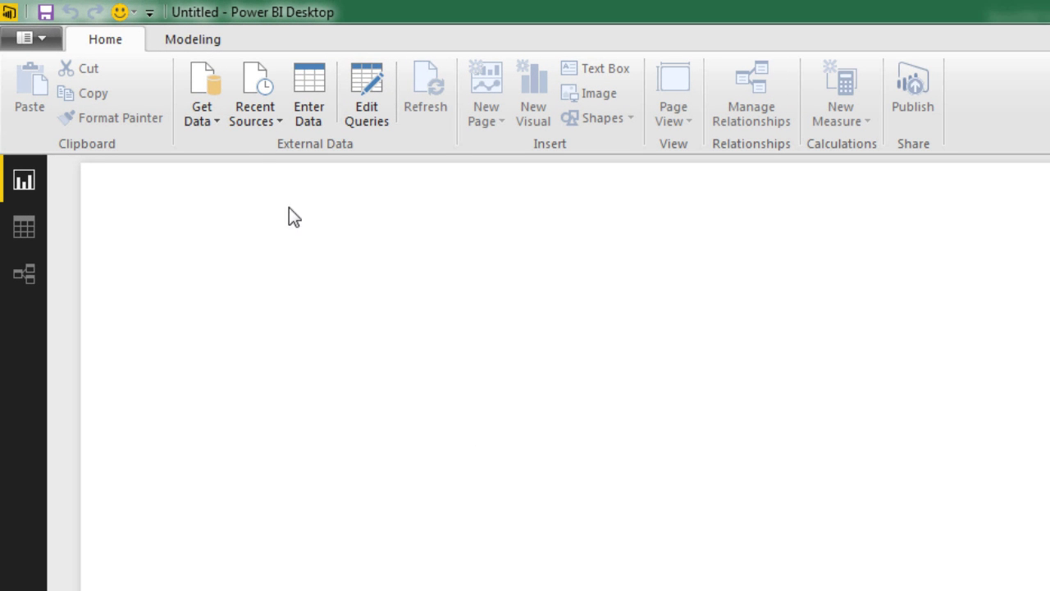
Start a data import using the Folder connector from the full list of data sources
left_click(213, 119)
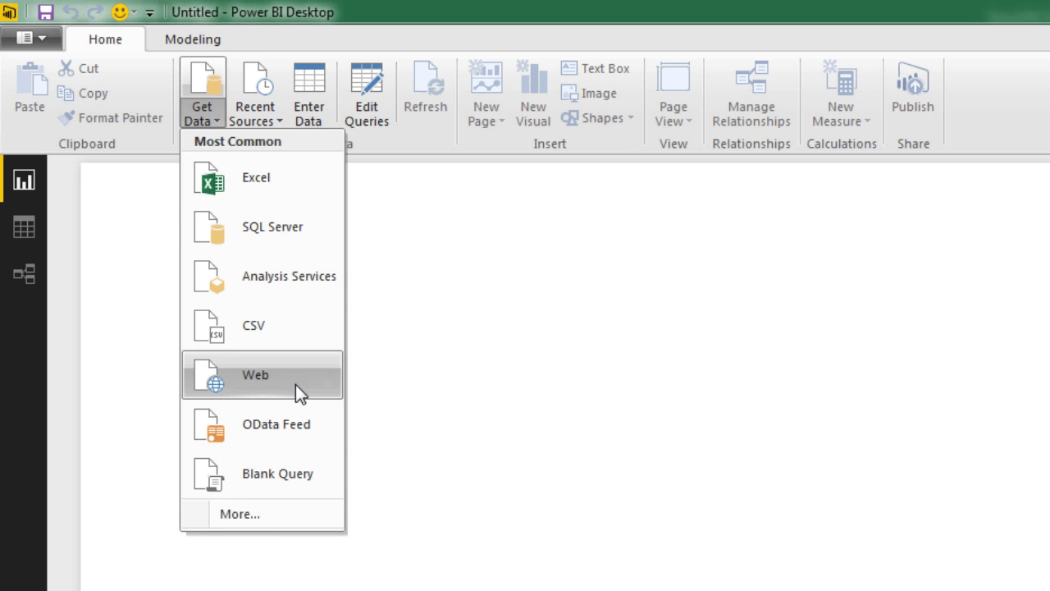
left_click(261, 519)
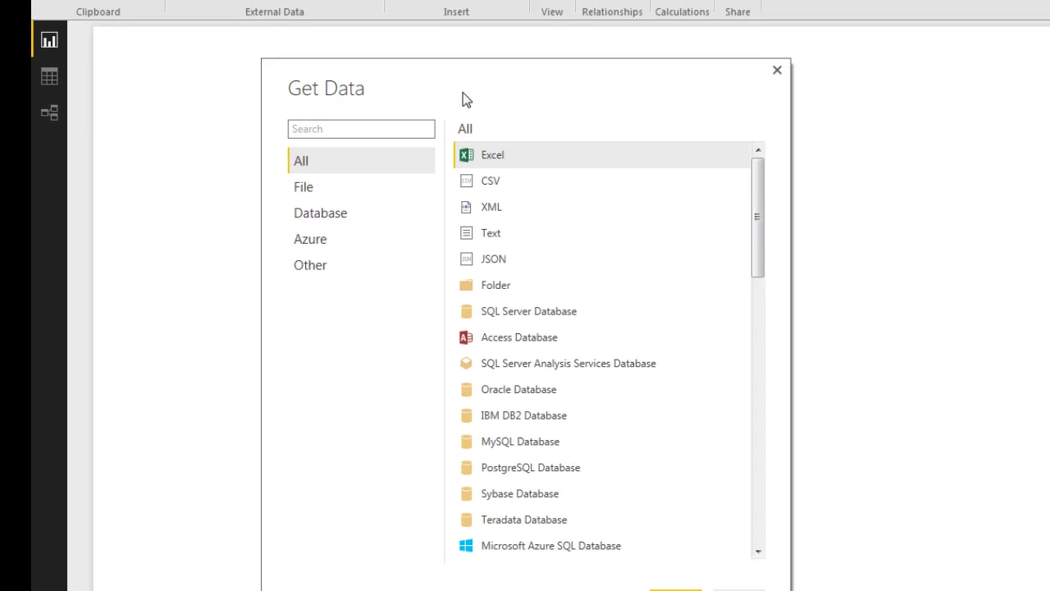
left_click(487, 254)
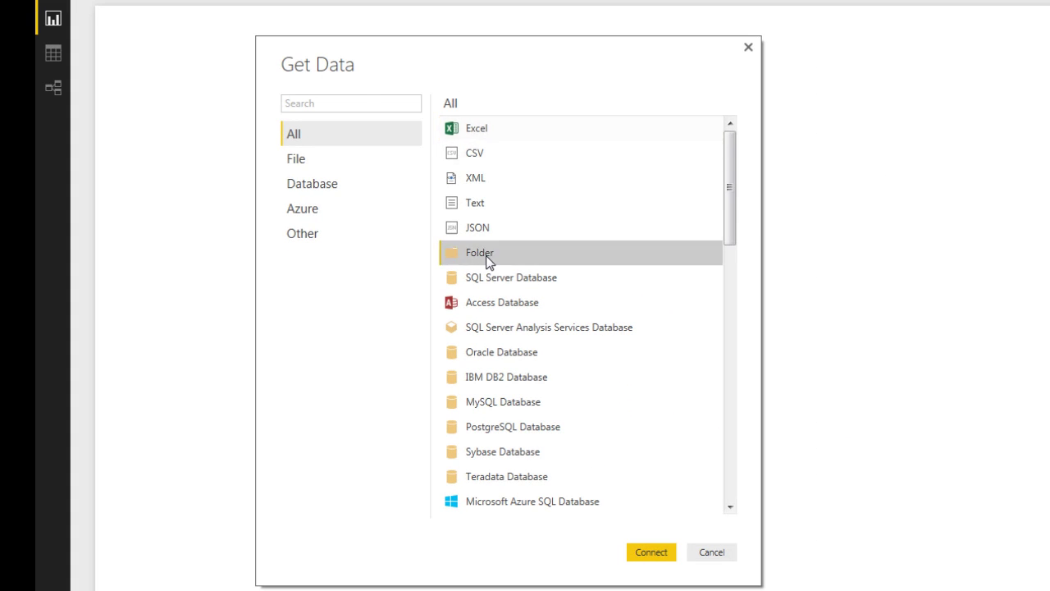
left_click(651, 553)
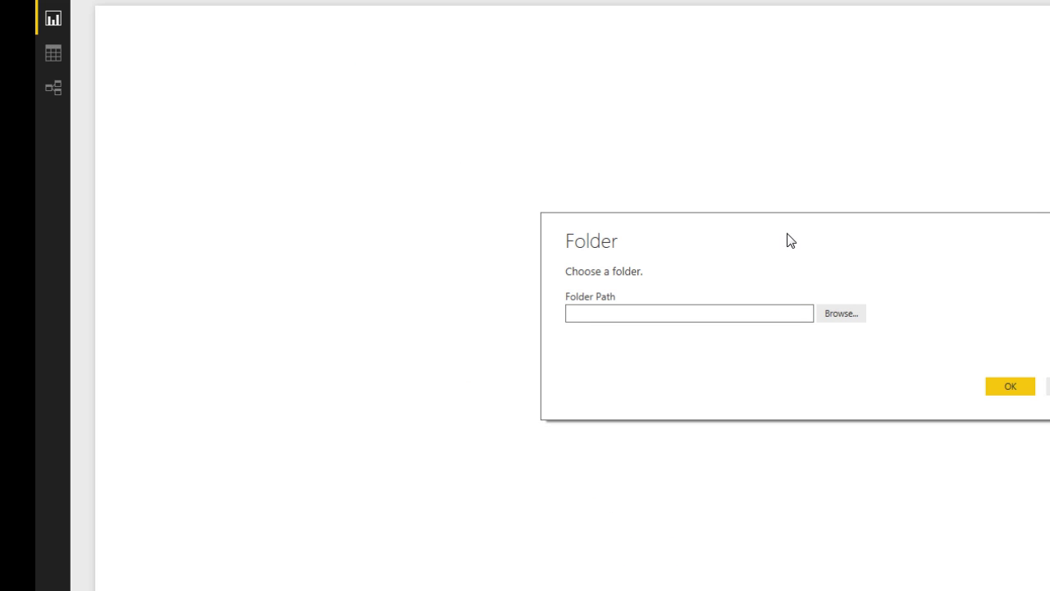
Choose the Video23-Import5ExcelFiles folder on the desktop as the source and open its file list for editing in the Query Editor
left_click(558, 194)
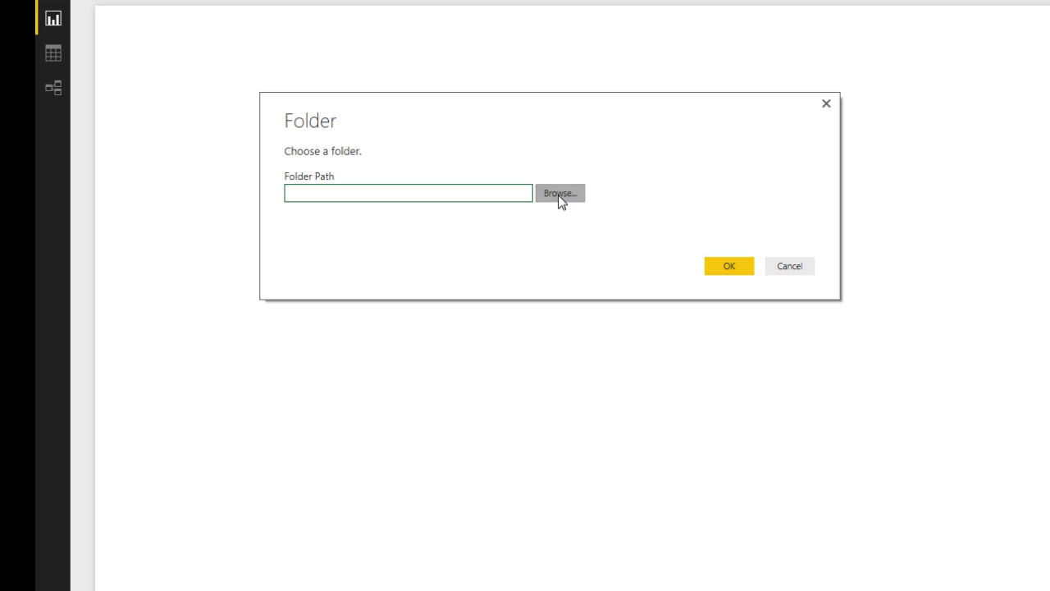
left_click_drag(725, 194, 555, 103)
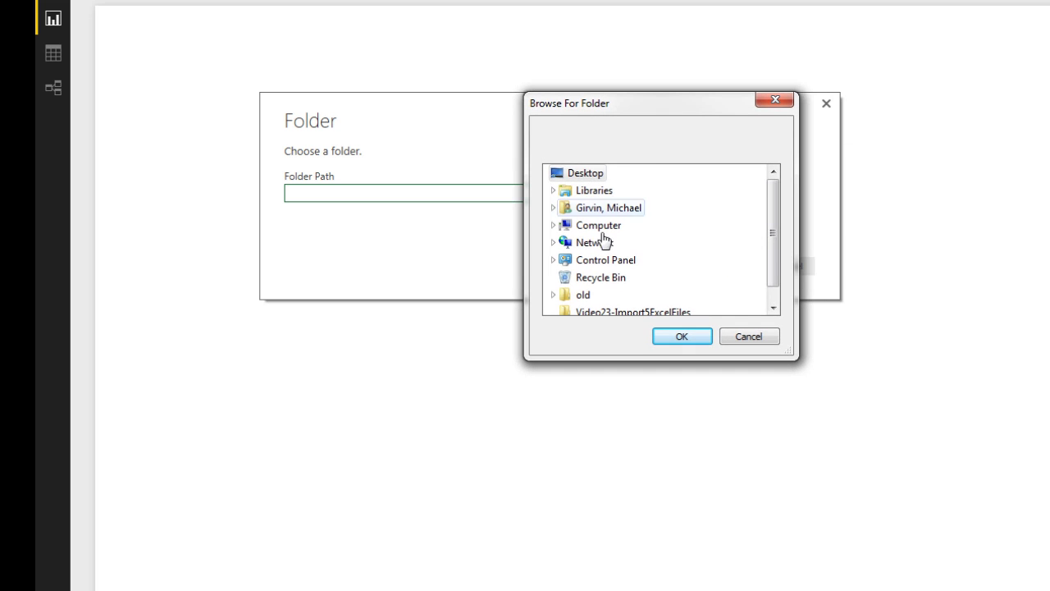
left_click_drag(774, 263, 777, 315)
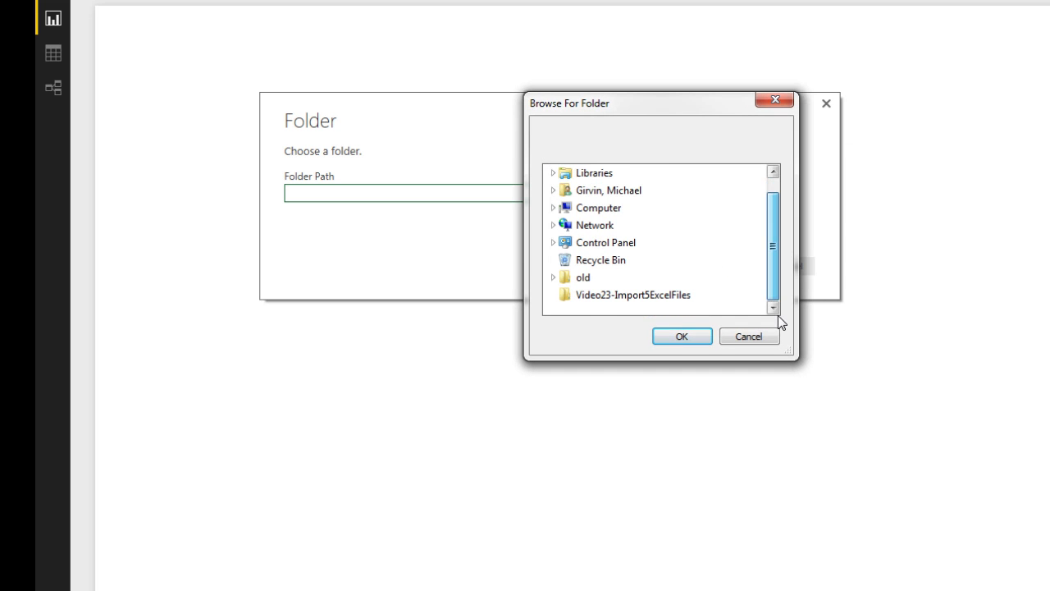
left_click(570, 300)
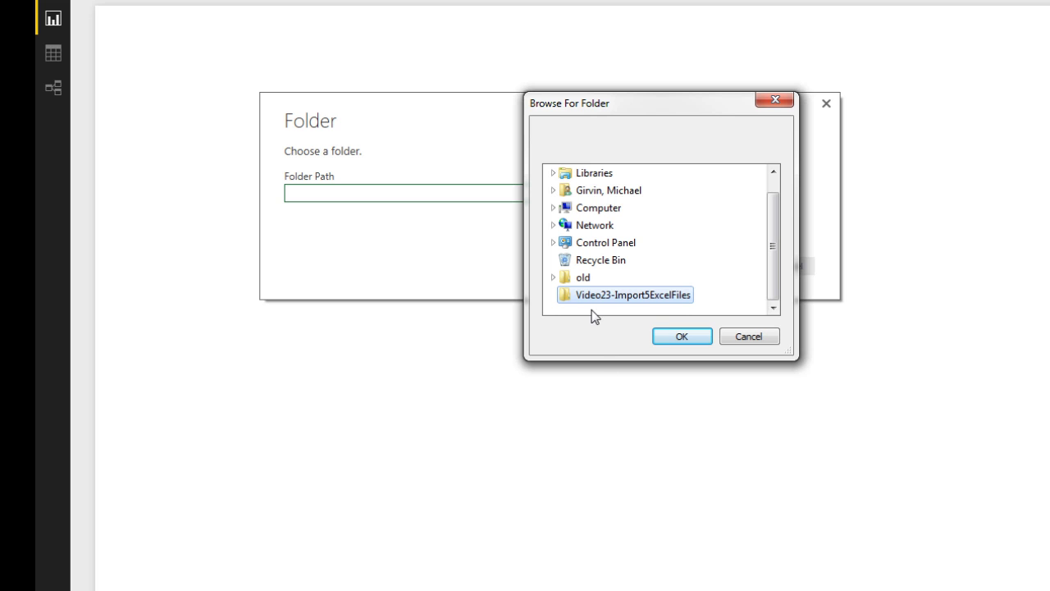
left_click(680, 342)
left_click(733, 271)
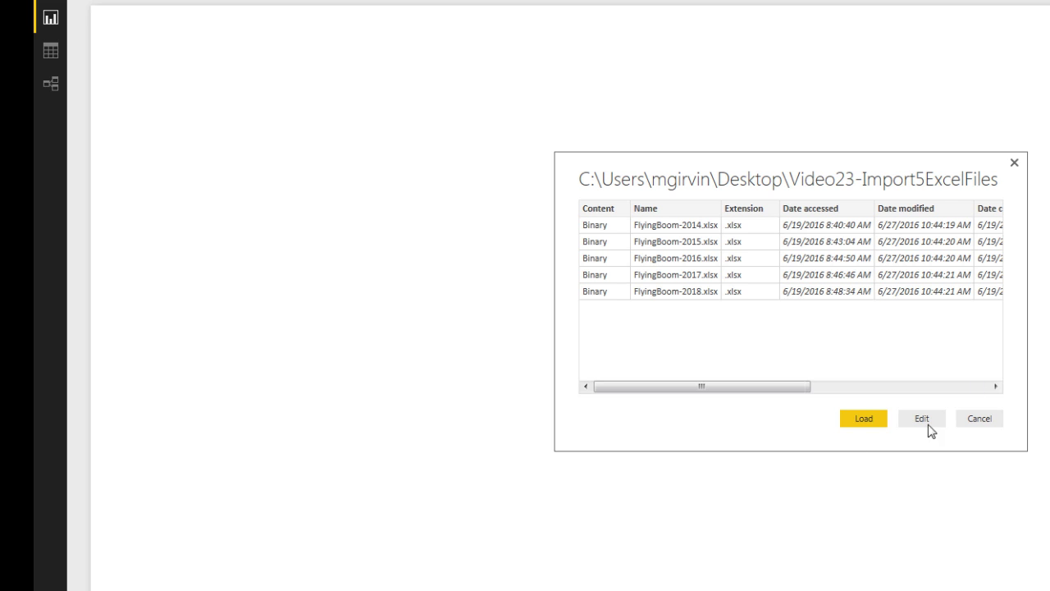
left_click(922, 418)
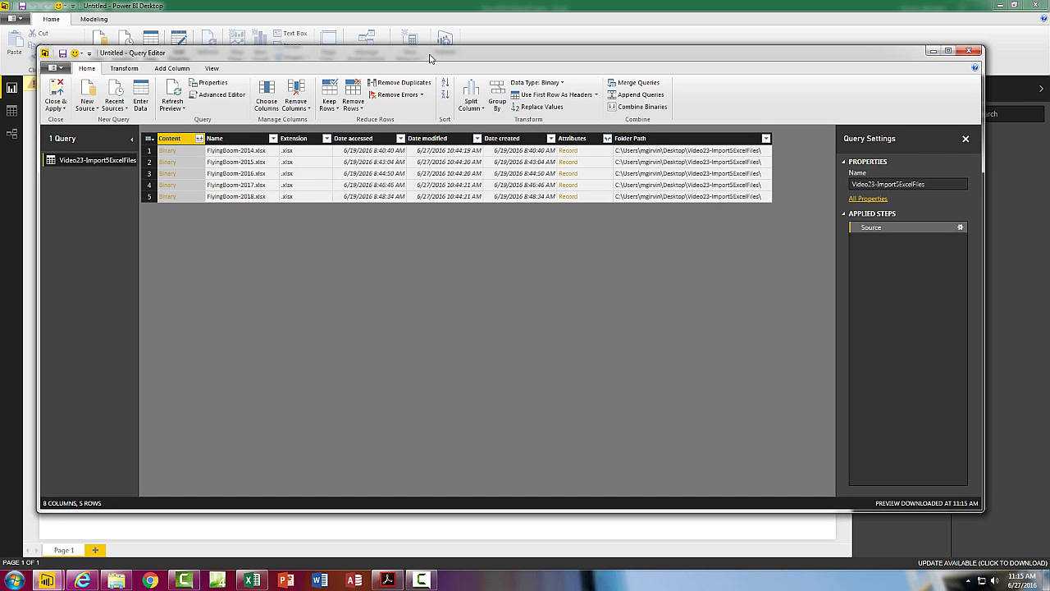
Rename the query as fTransaction and remove all columns other than Content
left_click_drag(430, 58, 427, 69)
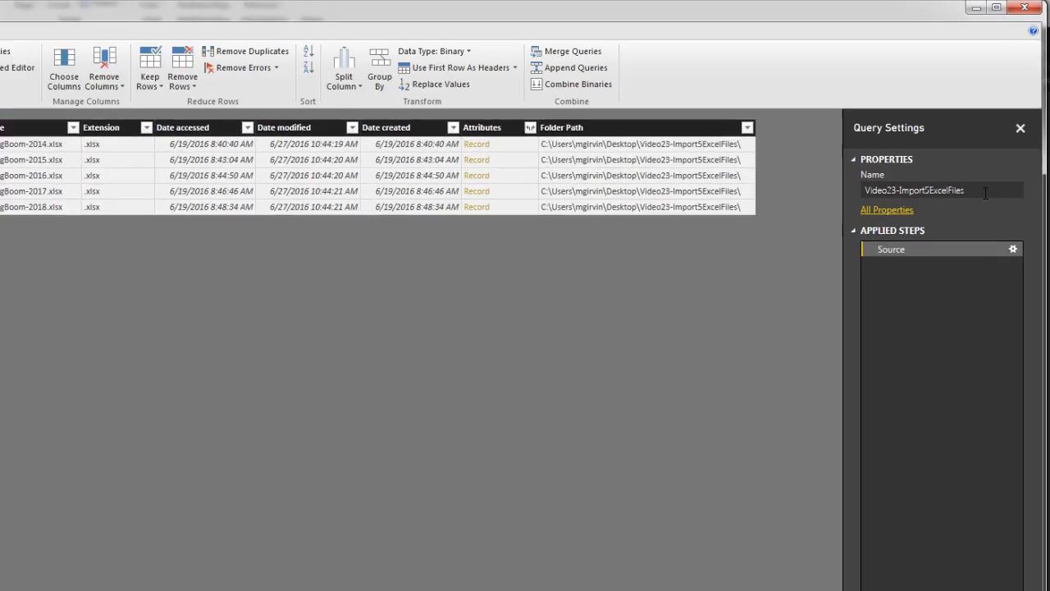
left_click_drag(985, 192, 862, 194)
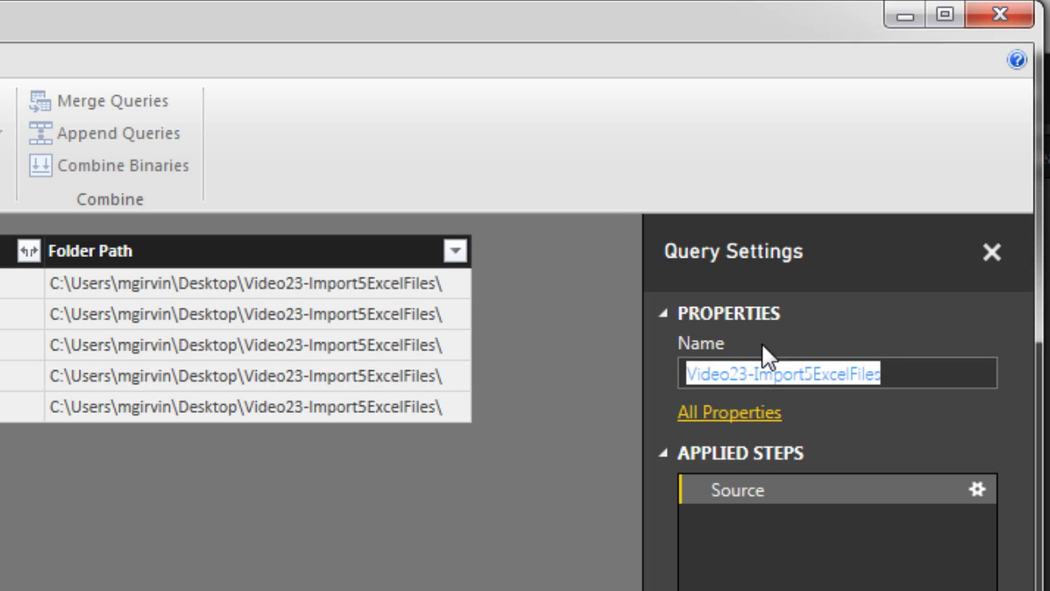
type("fTransaction")
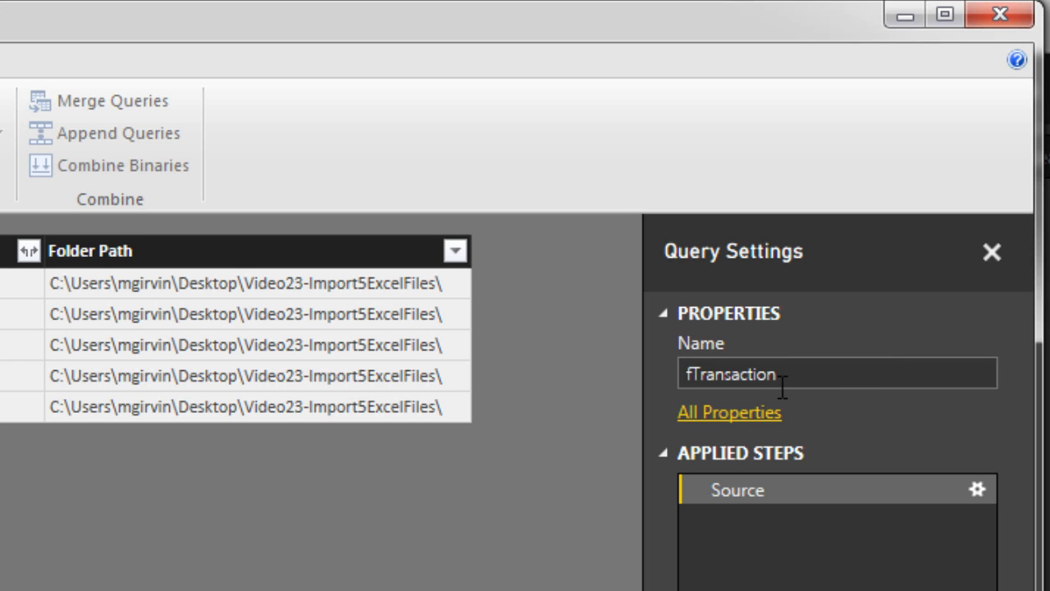
key("Return")
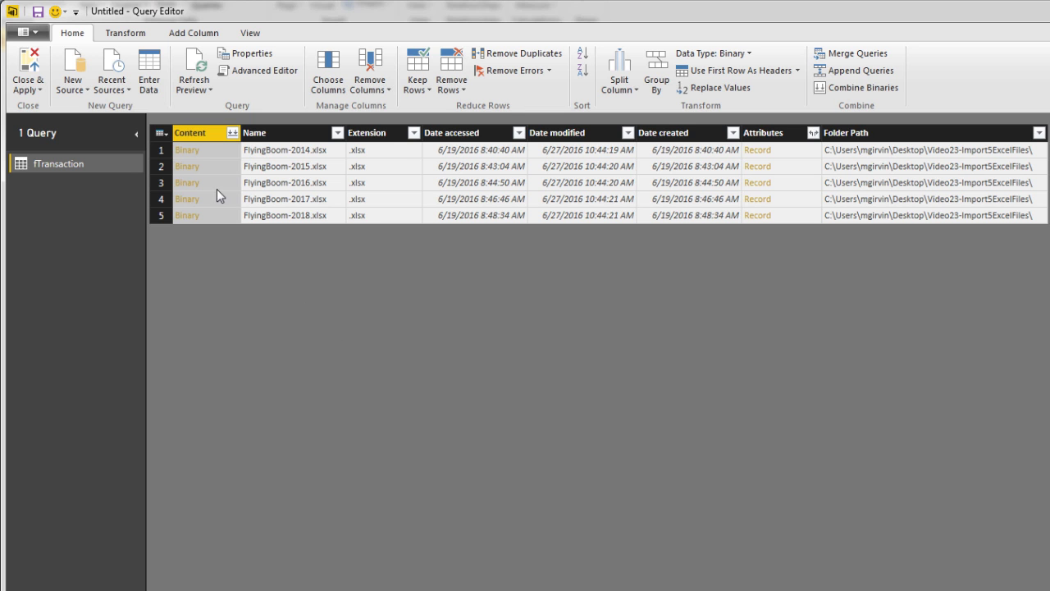
right_click(196, 142)
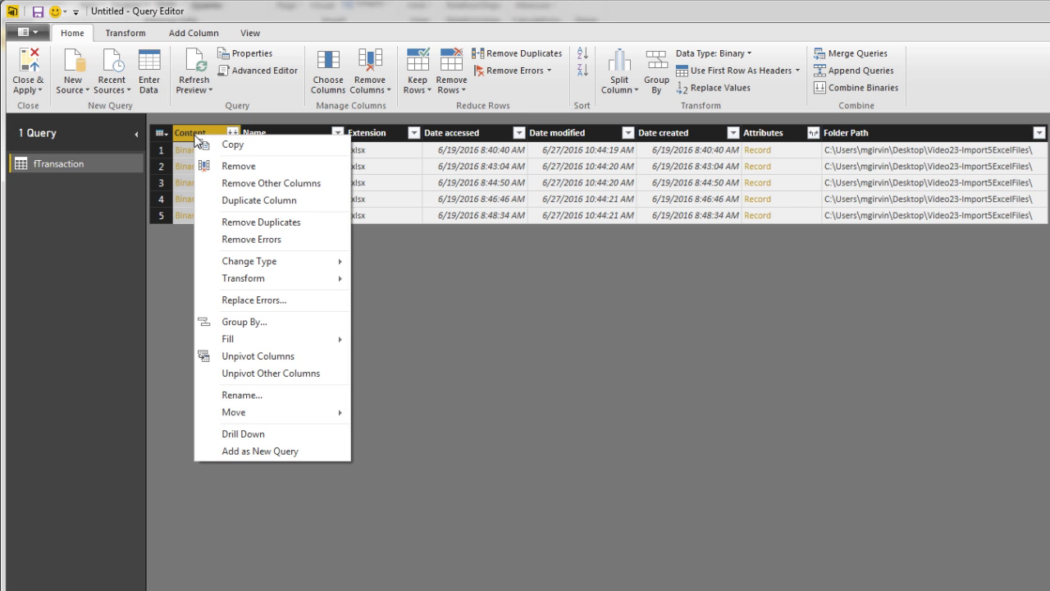
left_click(230, 183)
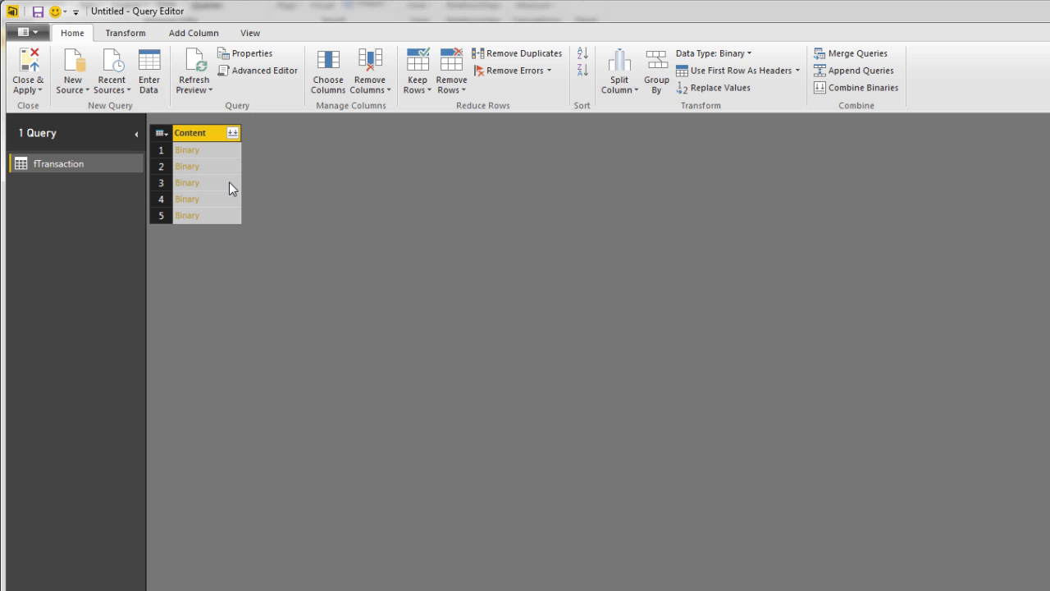
Add a custom column named GetExcelData with the formula =Excel.Workbook([Content],true)
left_click(203, 37)
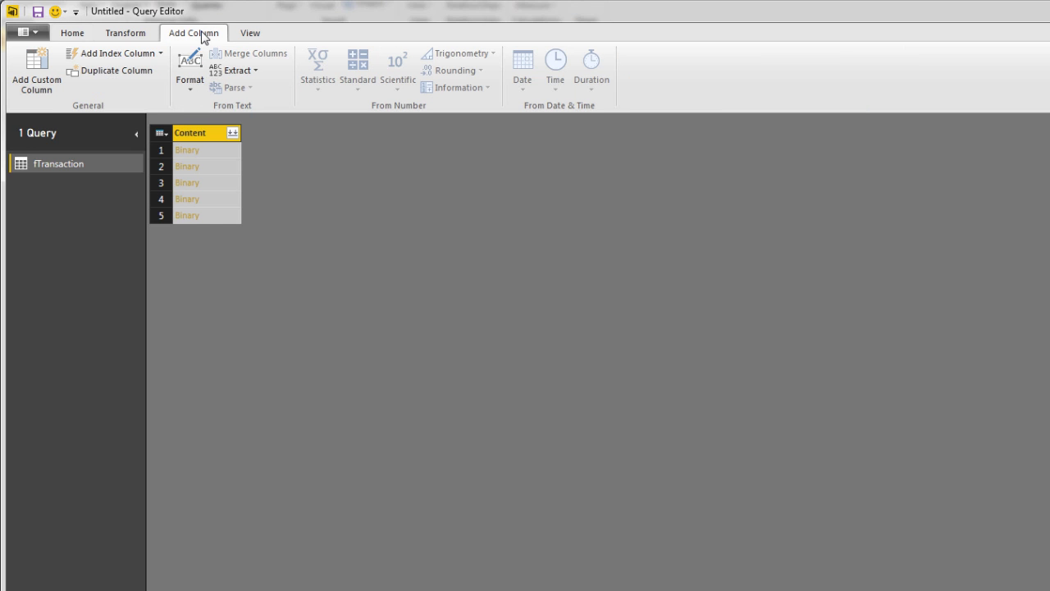
left_click(37, 82)
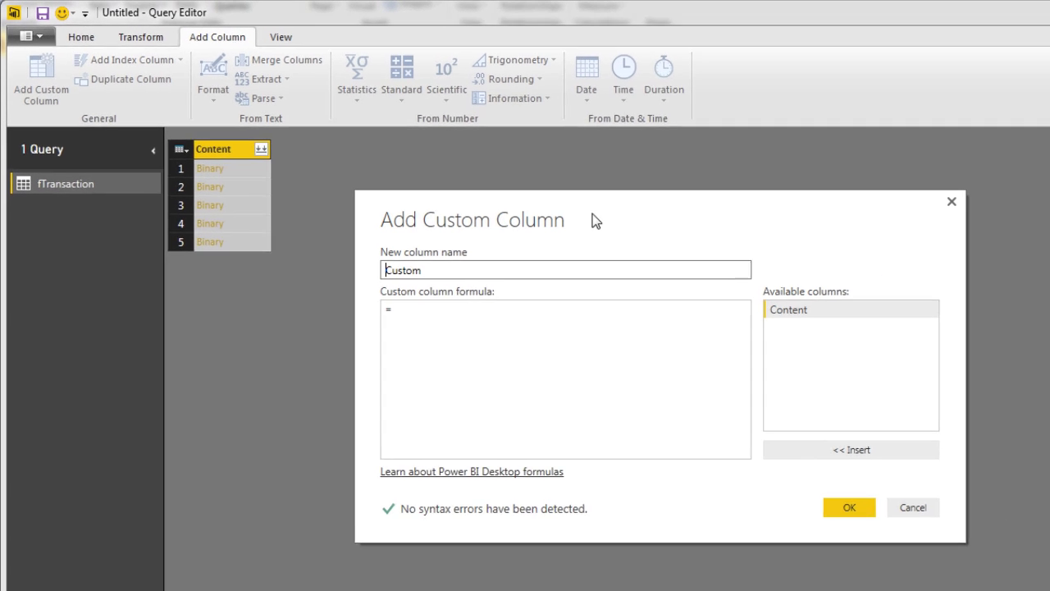
left_click_drag(496, 291, 341, 307)
type("GetExcelData")
left_click(519, 463)
type("Excel.Workbook(")
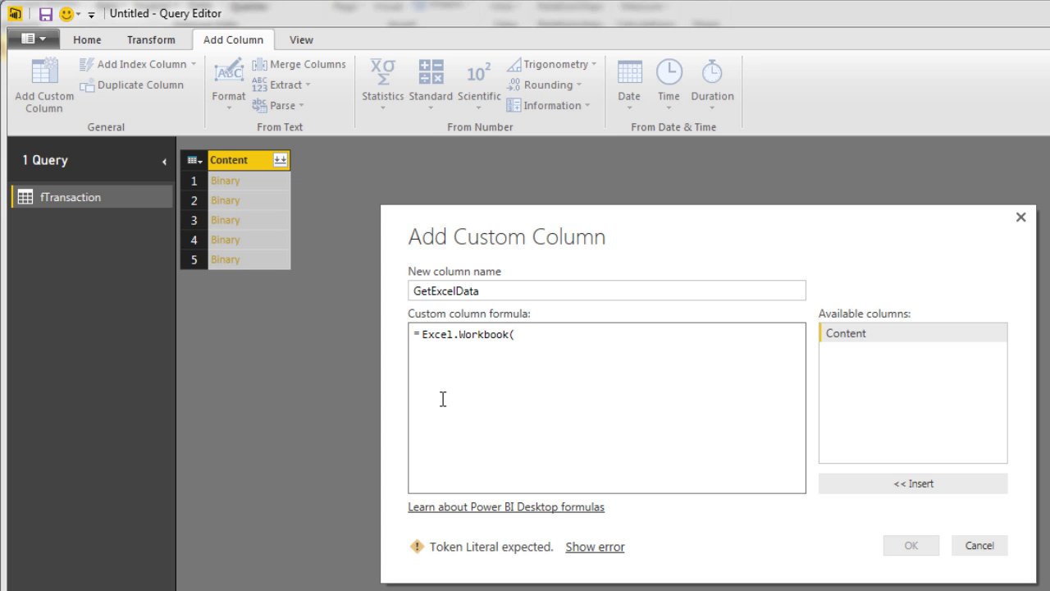
double_click(849, 343)
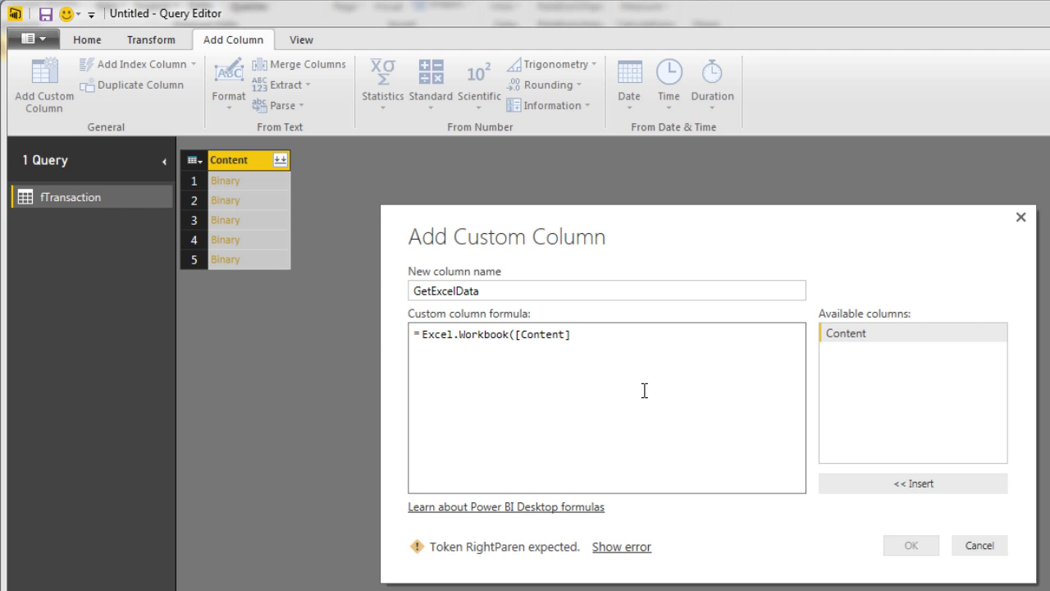
type(",true")
type(")")
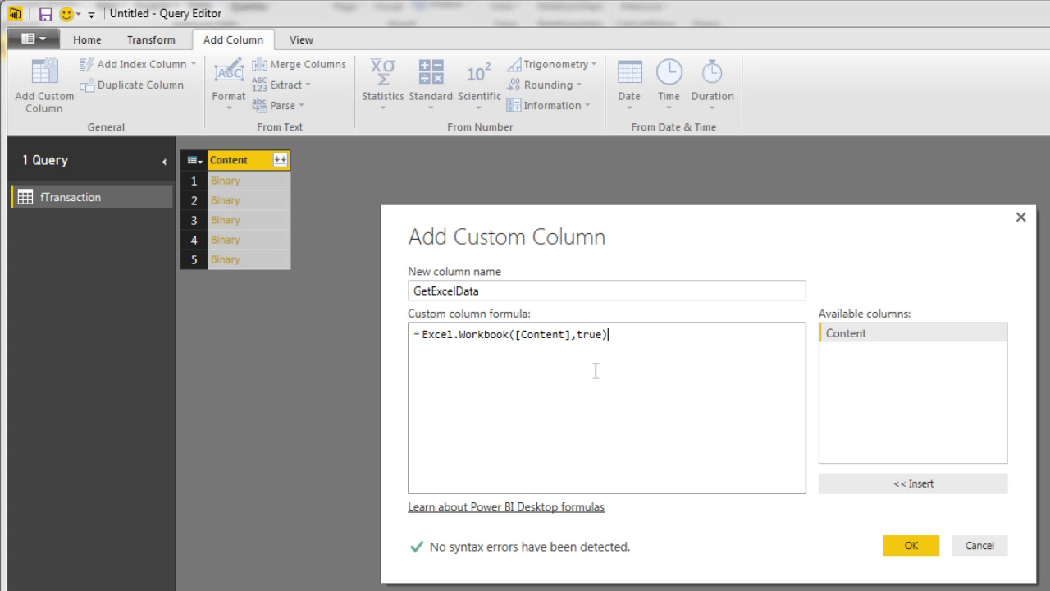
left_click(893, 547)
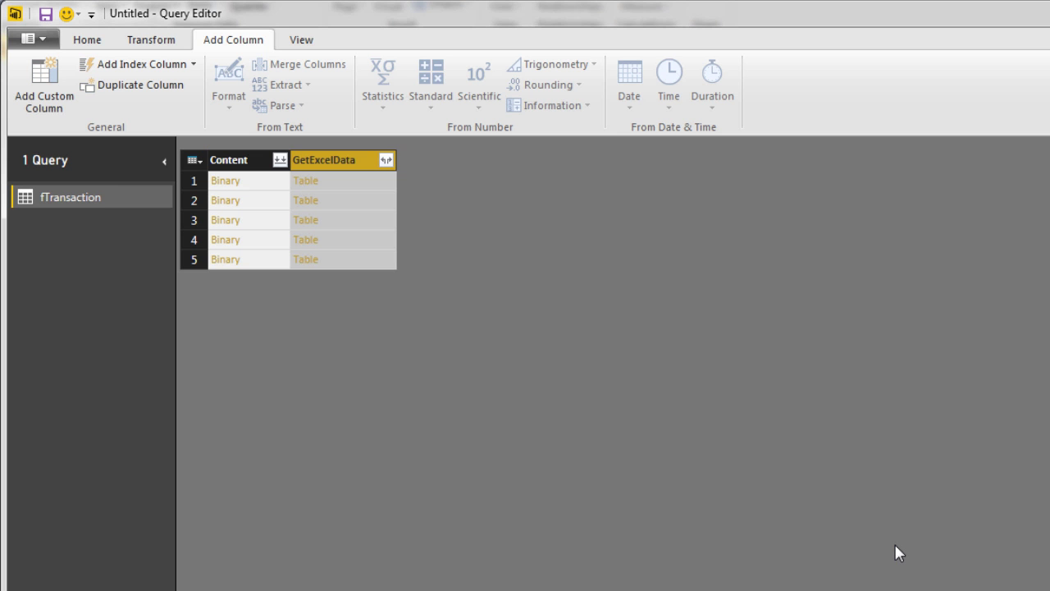
Remove the Content column and expand GetExcelData to only its Data column, without the original column name as prefix
right_click(240, 163)
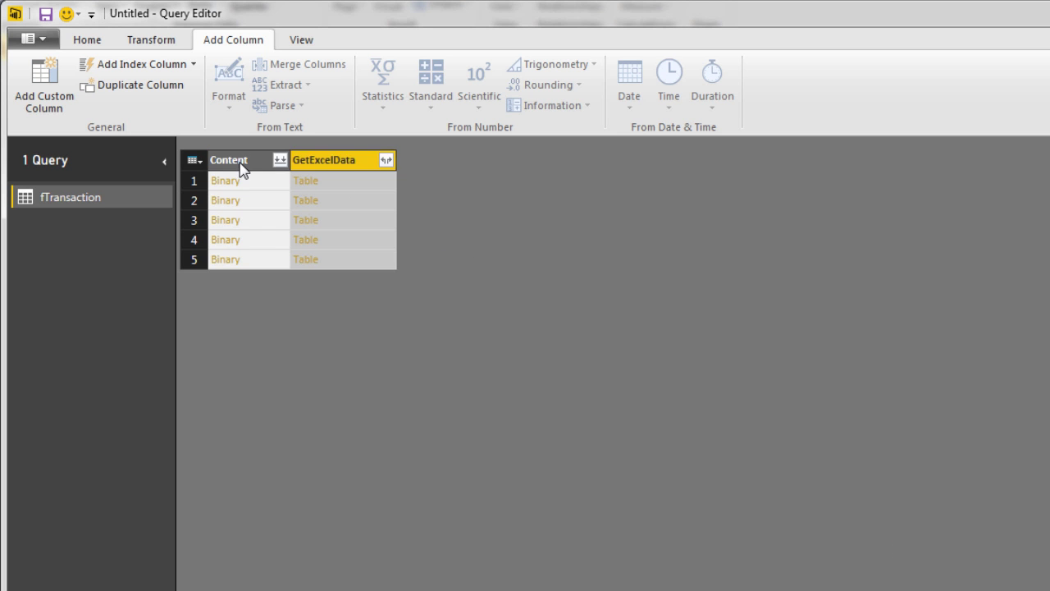
left_click(280, 200)
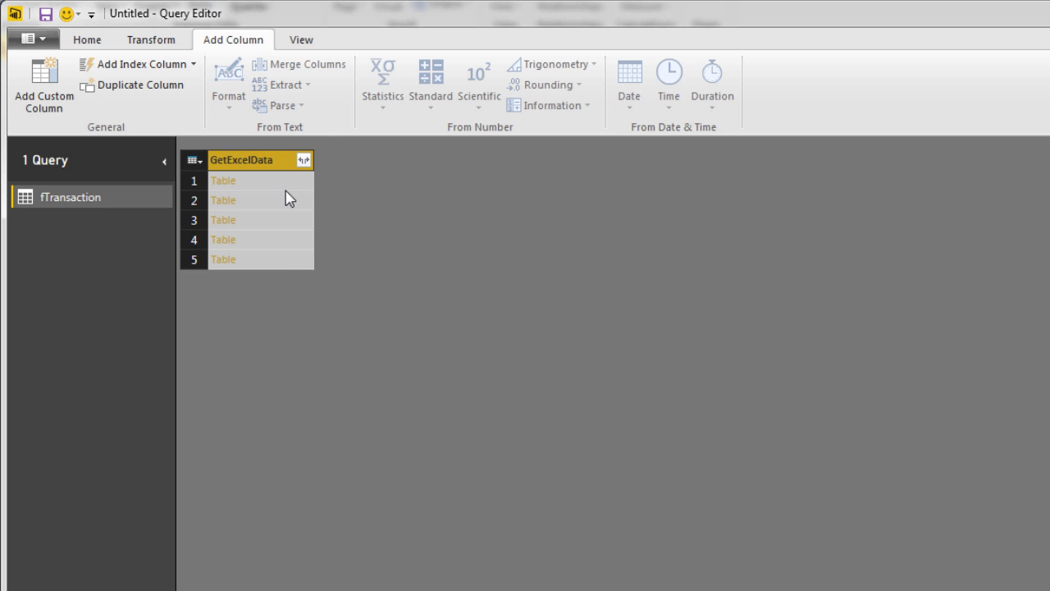
left_click(303, 161)
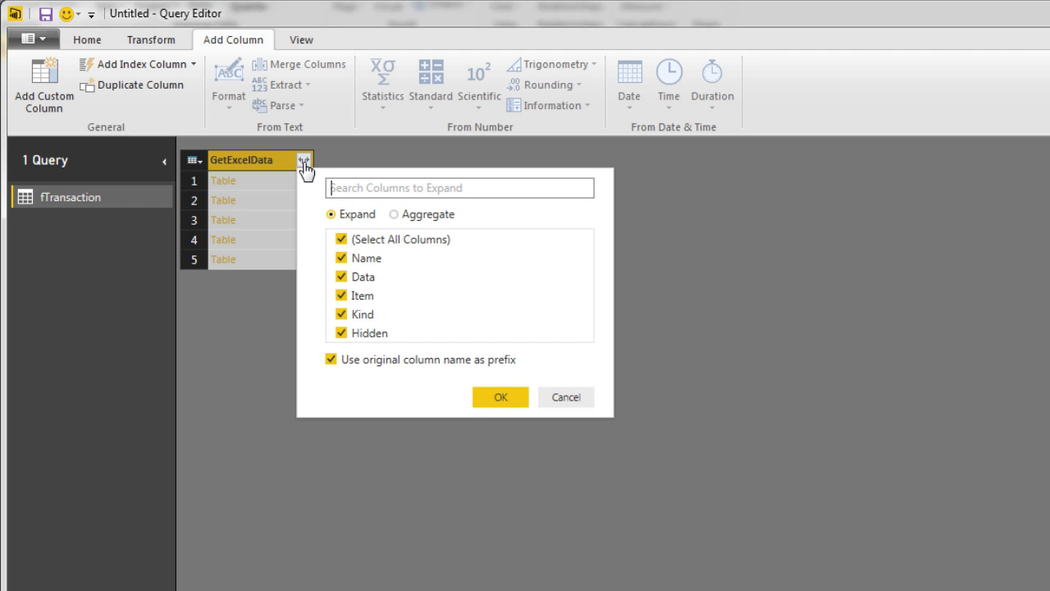
left_click(341, 239)
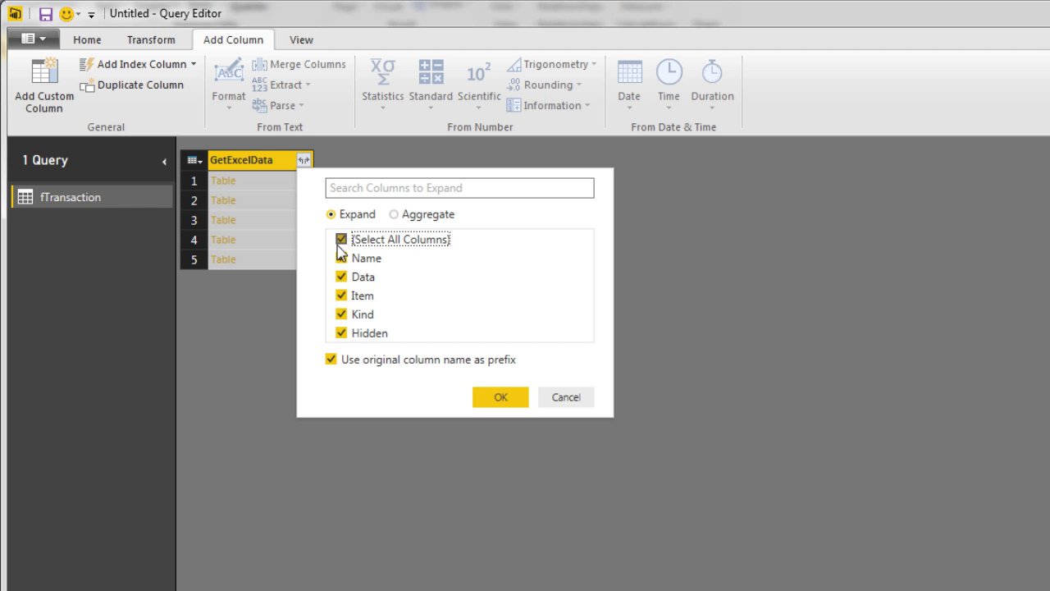
left_click(344, 278)
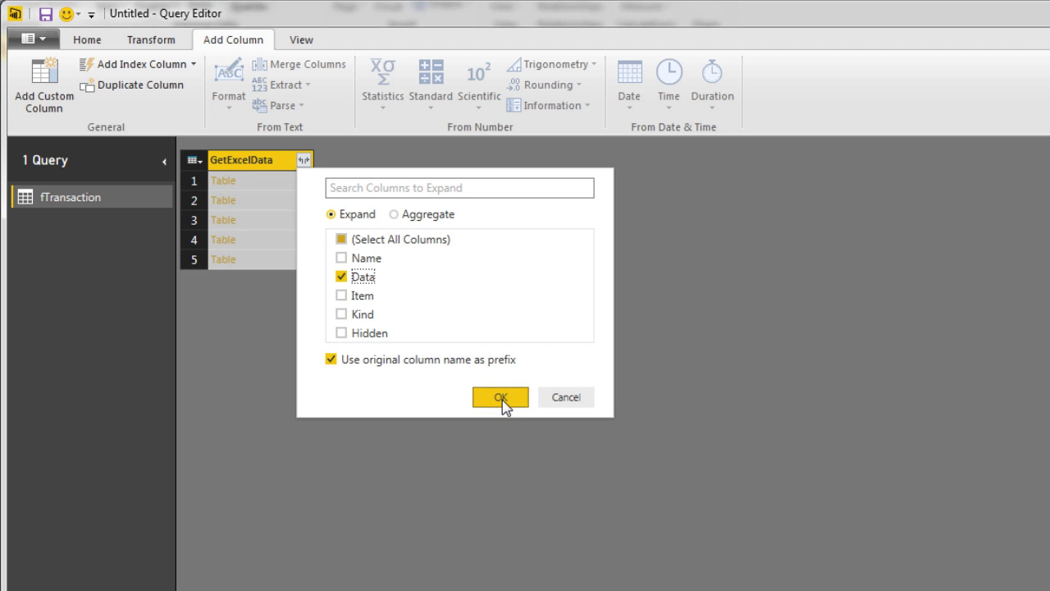
left_click(332, 361)
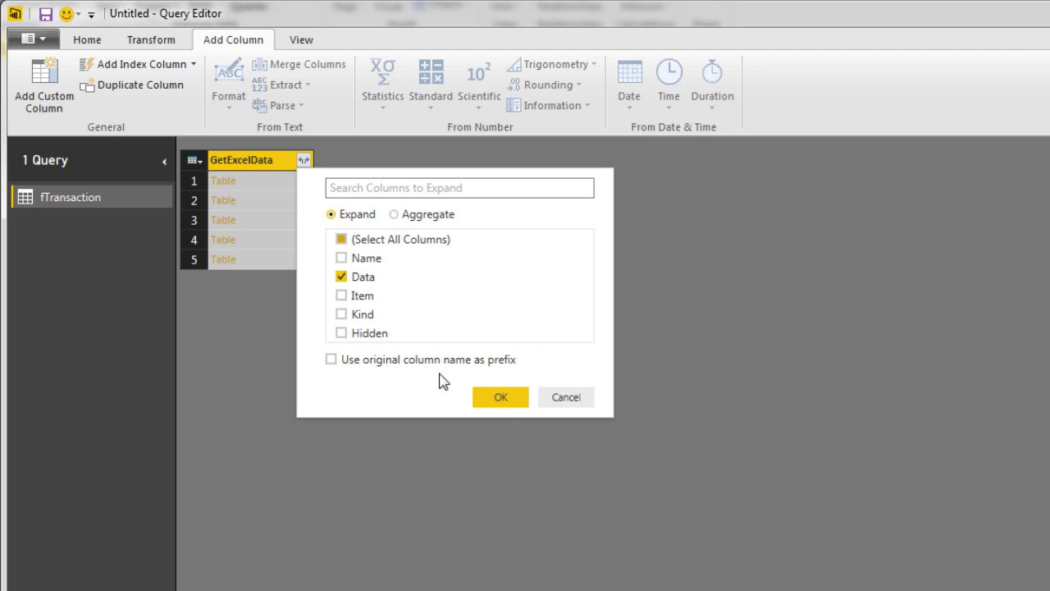
left_click(501, 397)
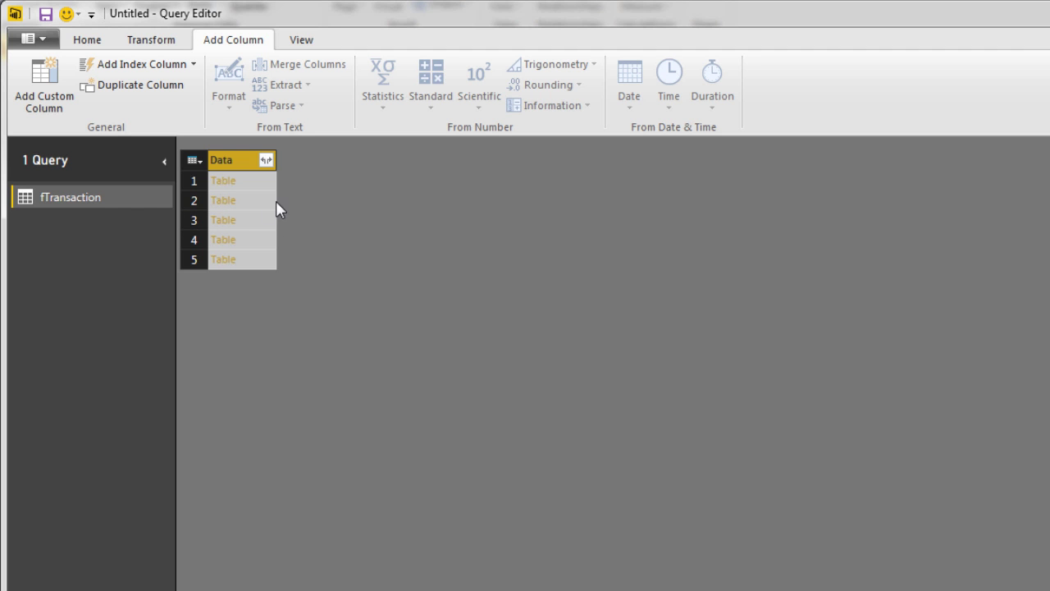
Expand the Data column into all its columns without a name prefix and set the Date column's data type to Date
left_click(265, 161)
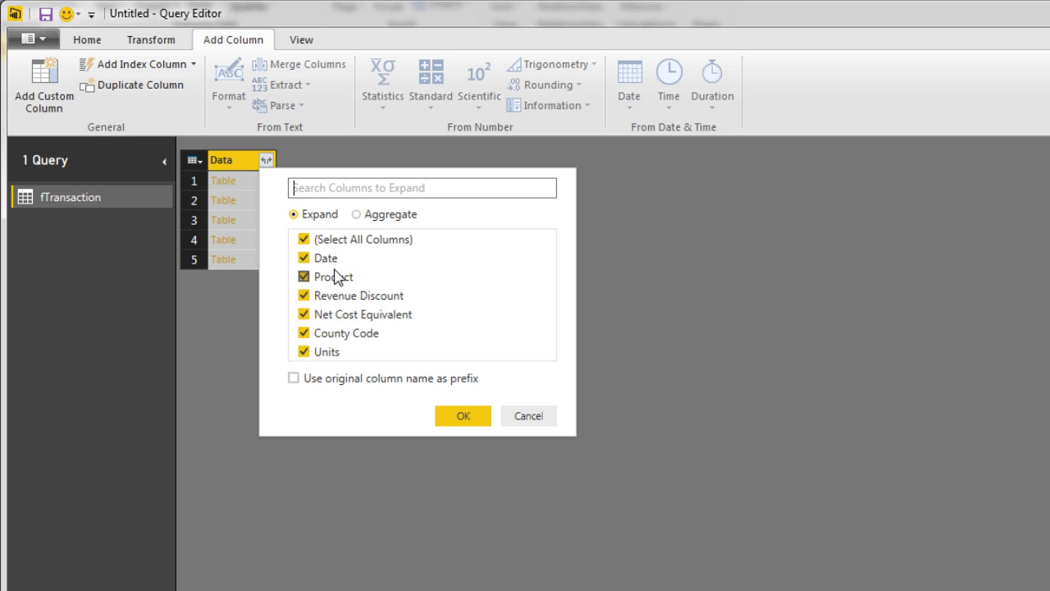
left_click(462, 416)
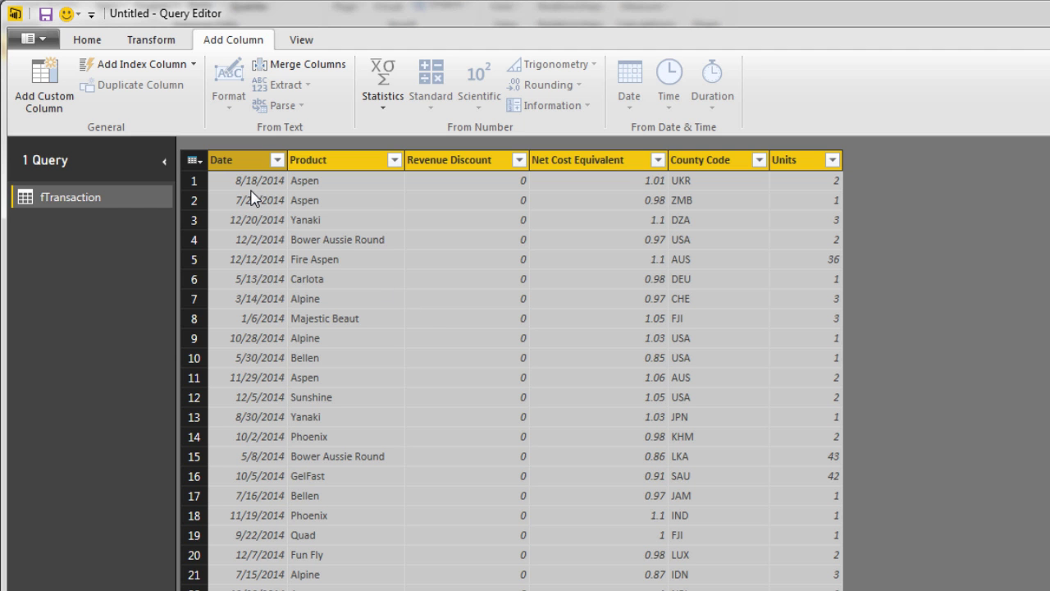
left_click(256, 163)
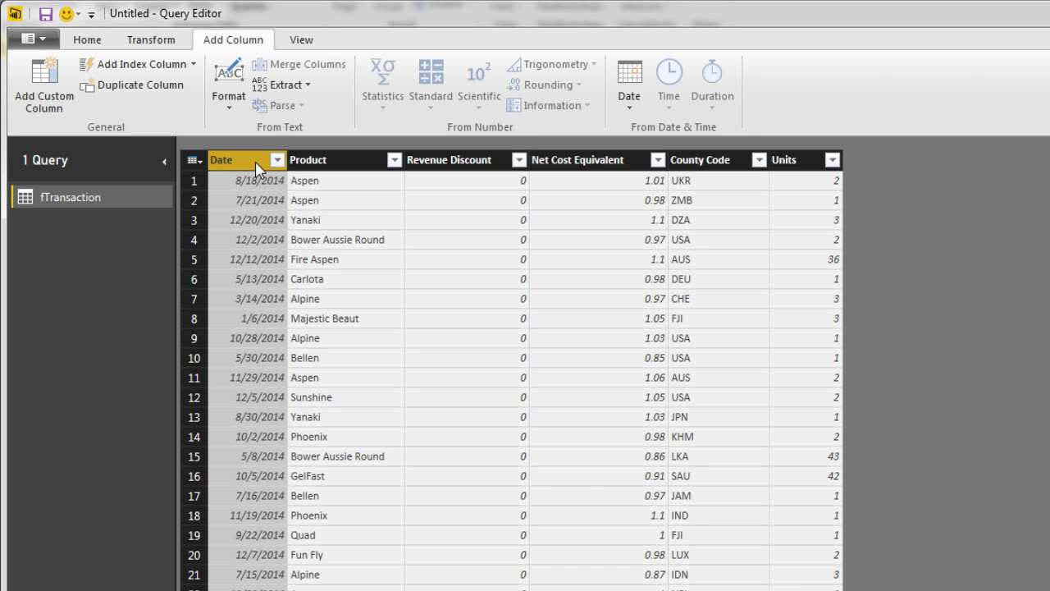
left_click(83, 41)
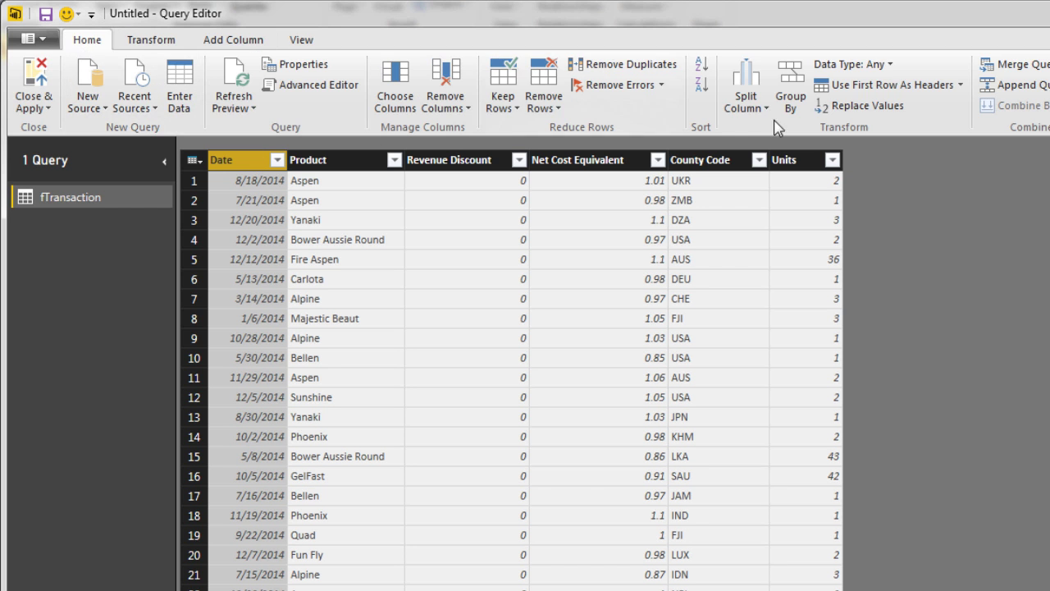
left_click(890, 66)
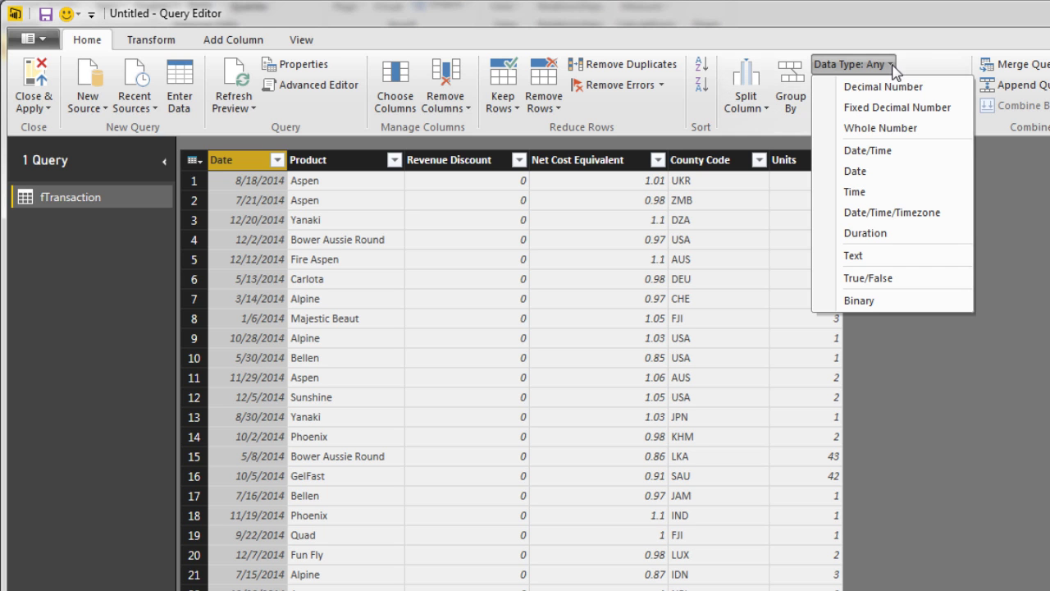
left_click(864, 171)
Set the data type of the Product and County Code columns to Text
left_click(317, 168)
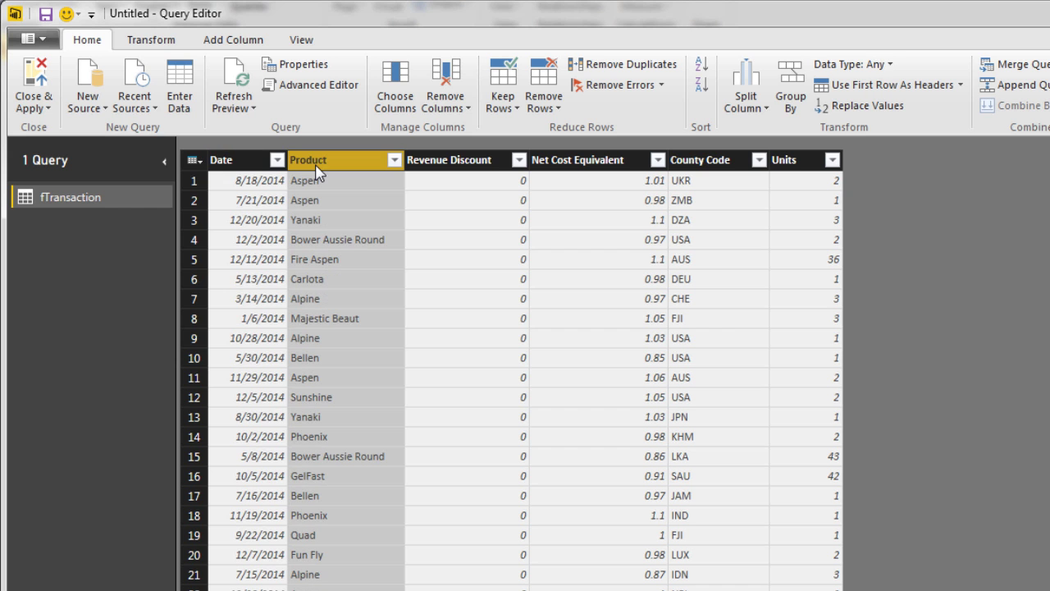
left_click(726, 168, "ctrl")
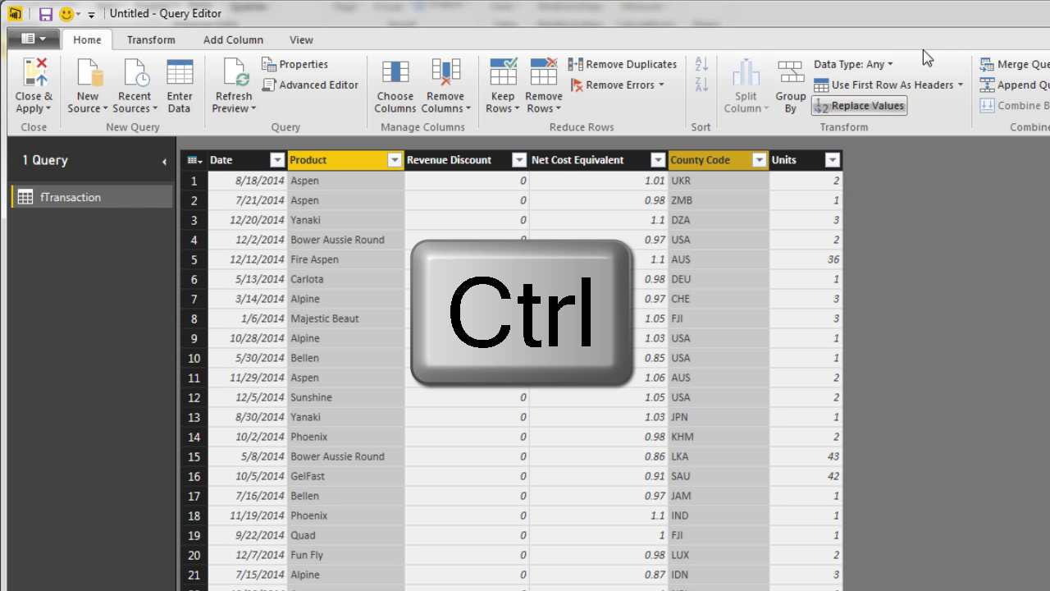
left_click(889, 65)
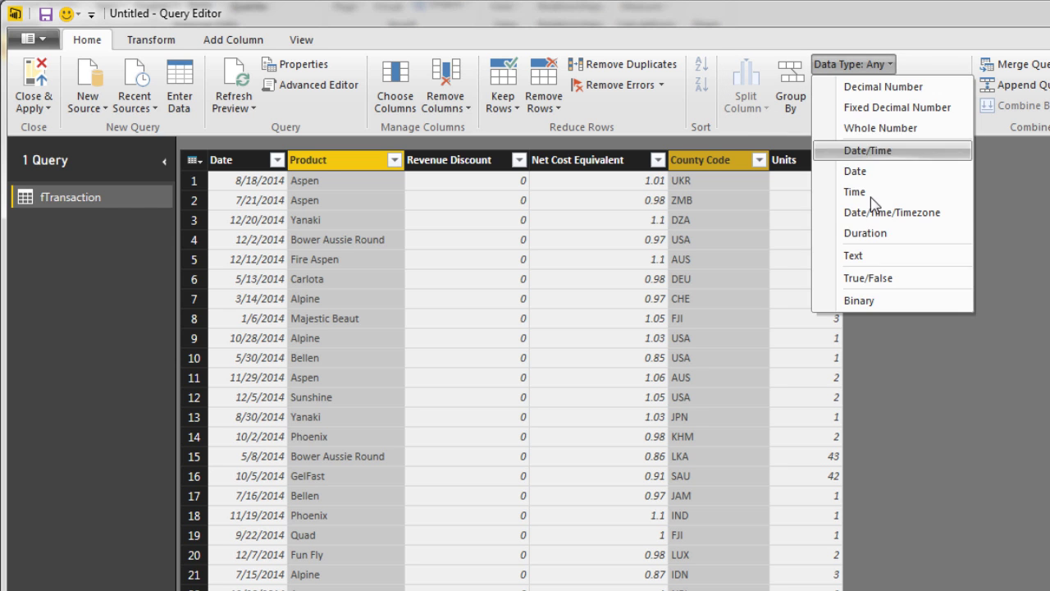
left_click(879, 257)
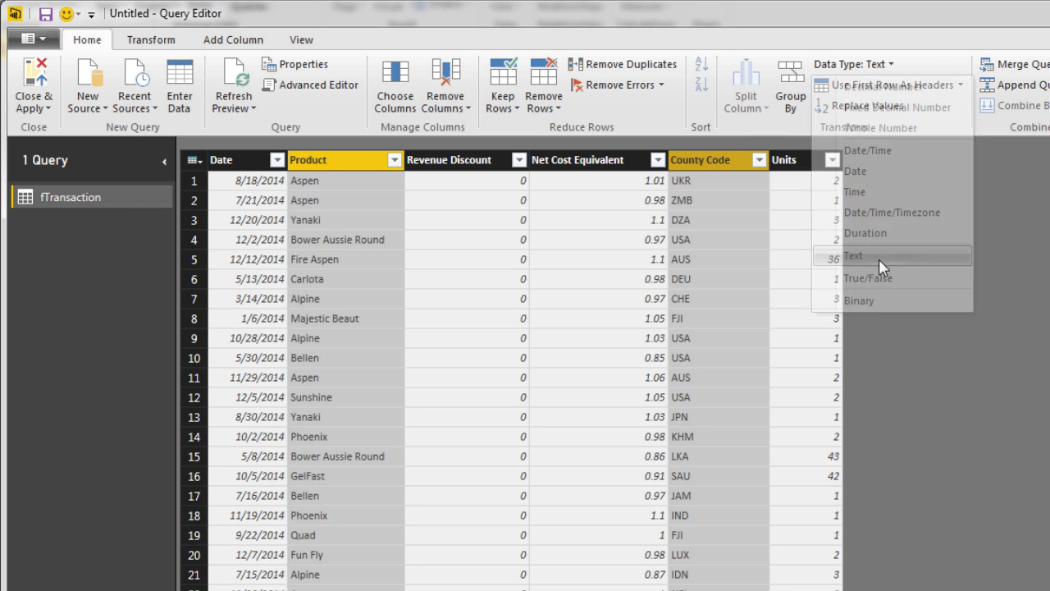
Set the data type of the Revenue Discount and Net Cost Equivalent columns to Decimal Number
left_click(474, 162)
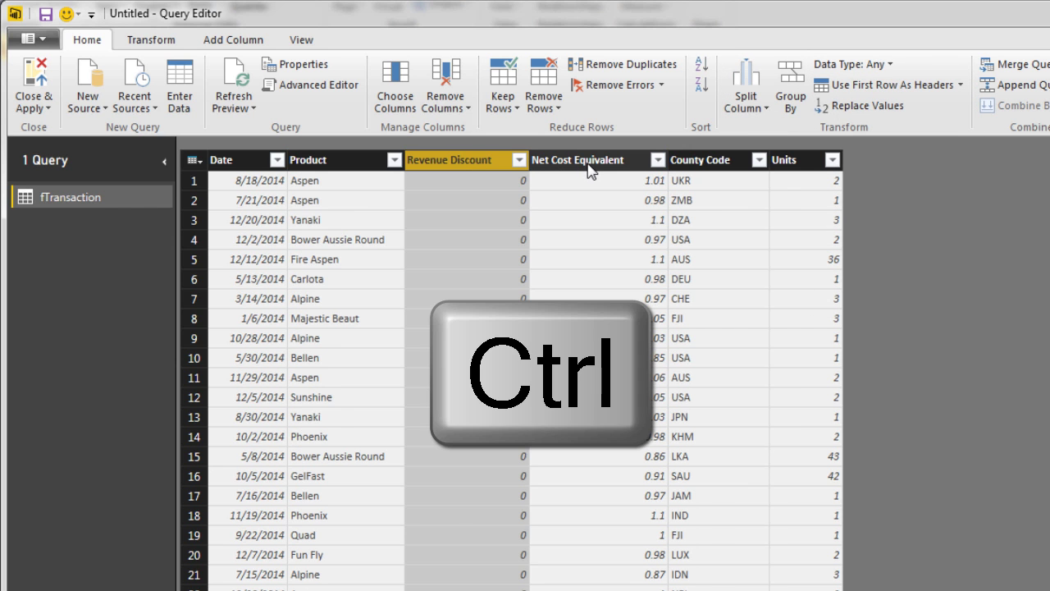
left_click(589, 163, "ctrl")
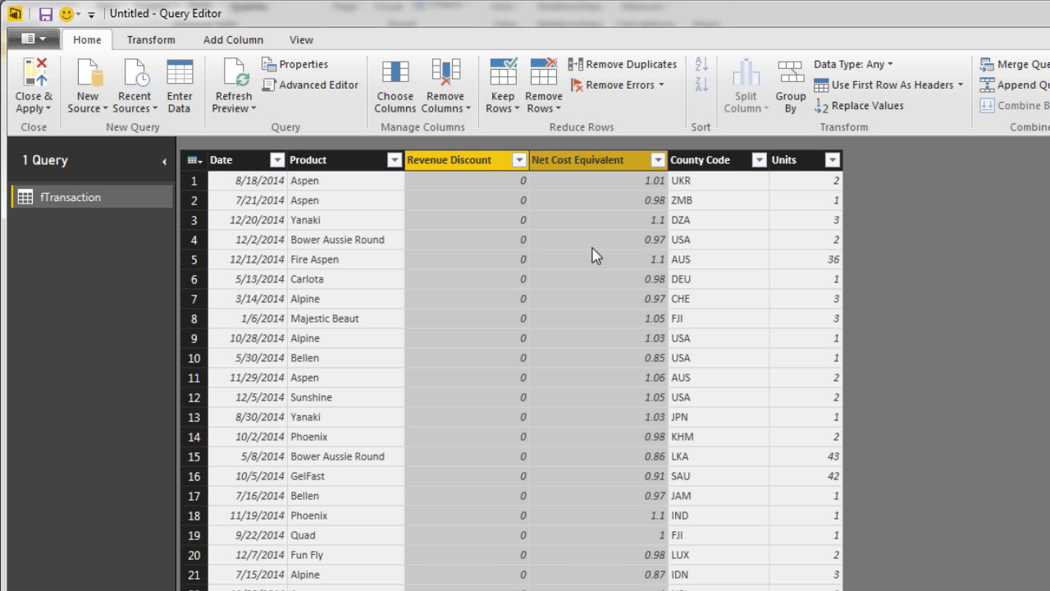
left_click(885, 65)
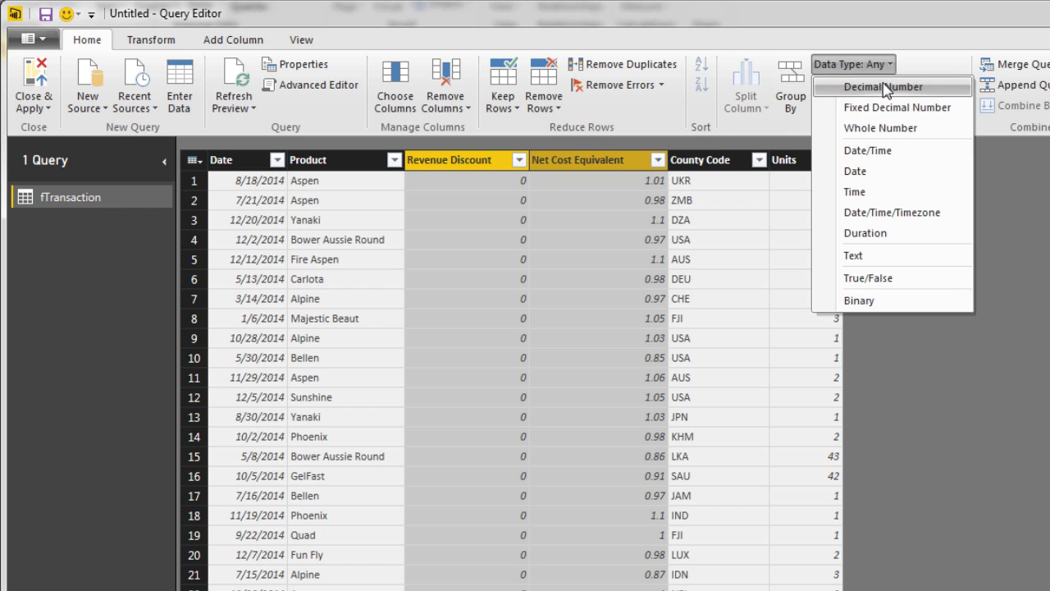
left_click(884, 86)
Set the Units column's data type to Whole Number, and close the Query Editor while applying the changes
left_click(808, 162)
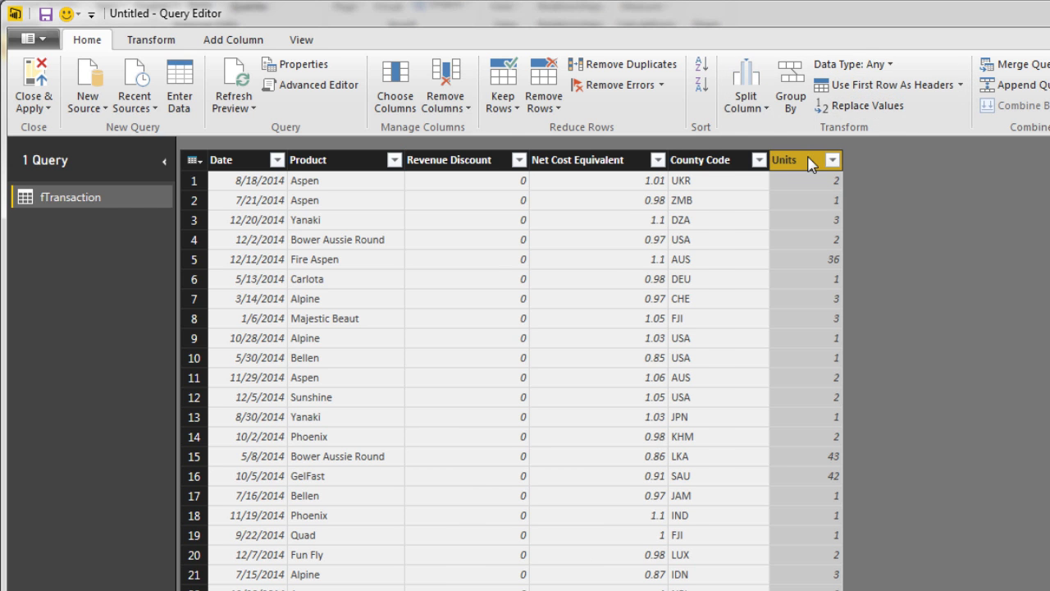
left_click(866, 66)
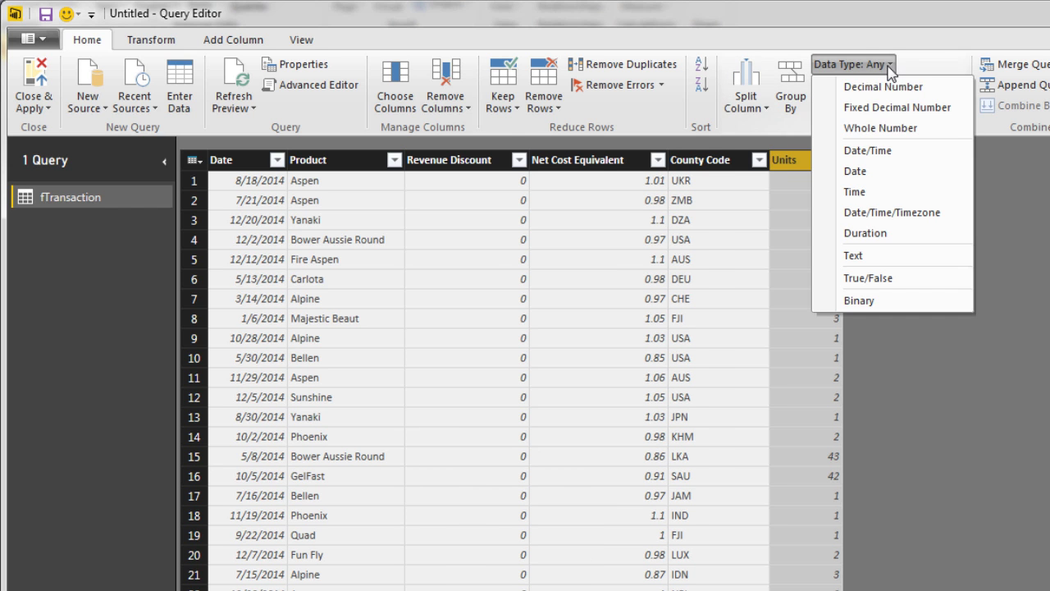
left_click(877, 129)
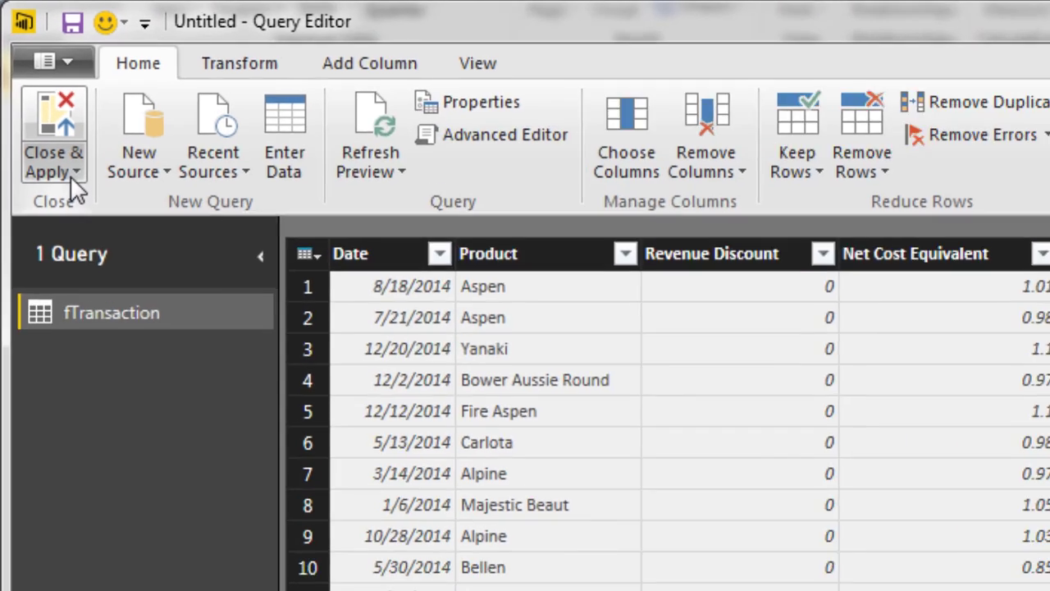
left_click(30, 69)
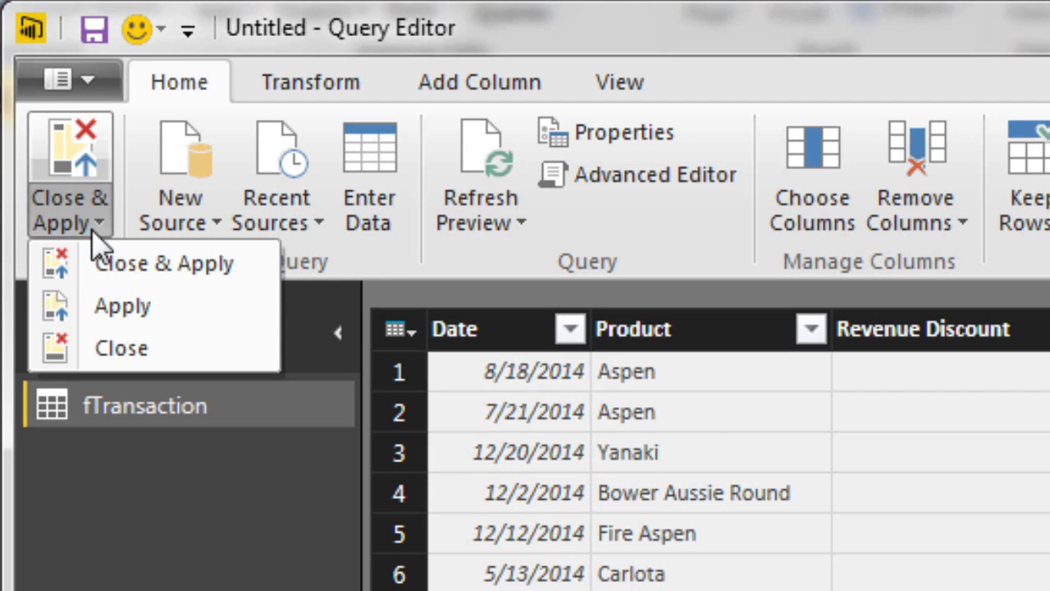
left_click(126, 262)
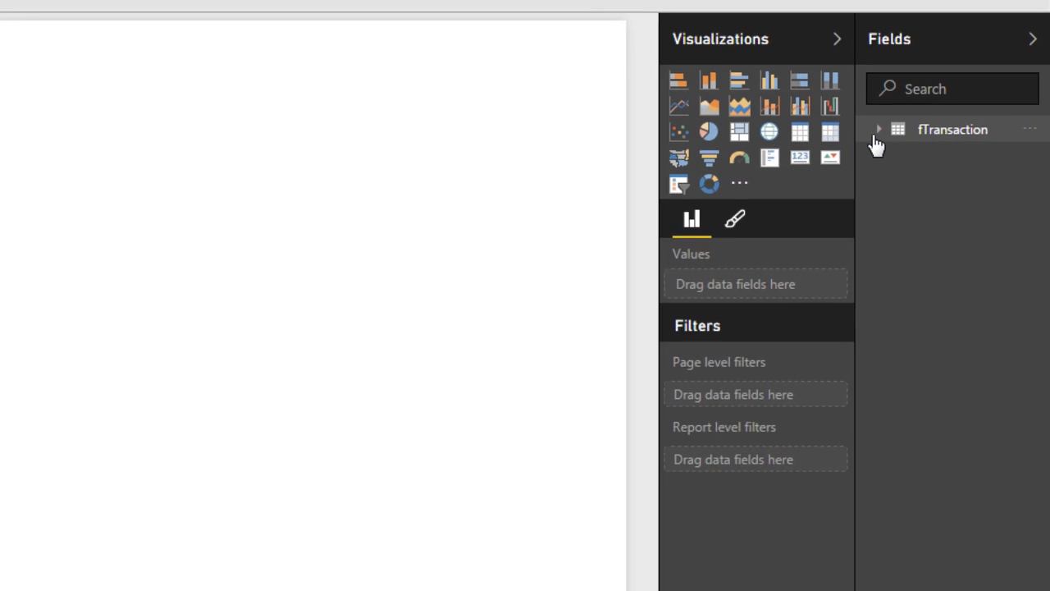
Show the loaded fTransaction table in the relationship view, enlarge its box to fit all fields and move it toward the centre of the canvas
left_click(878, 136)
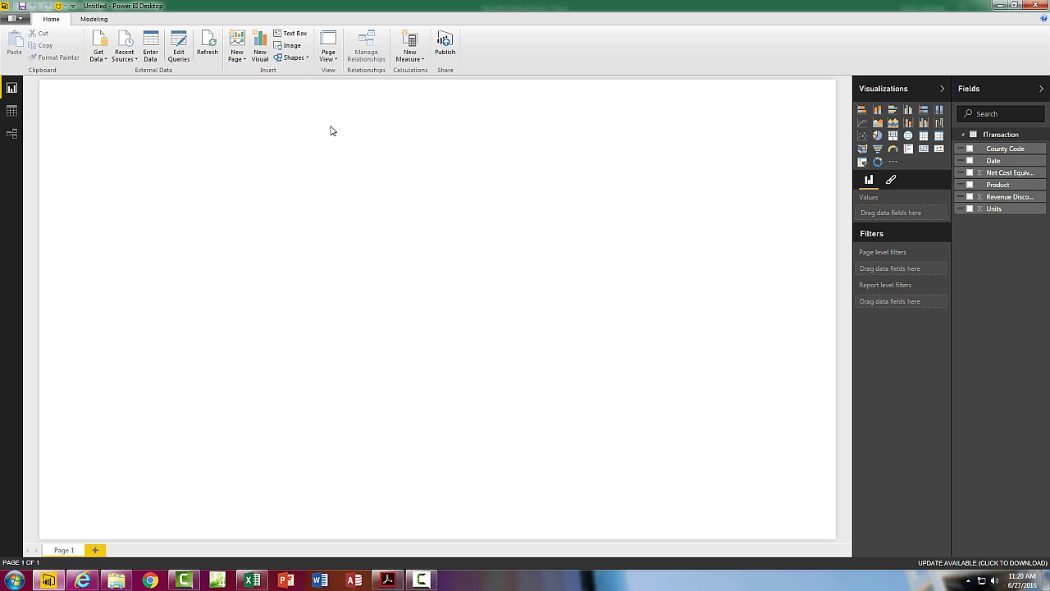
left_click(11, 111)
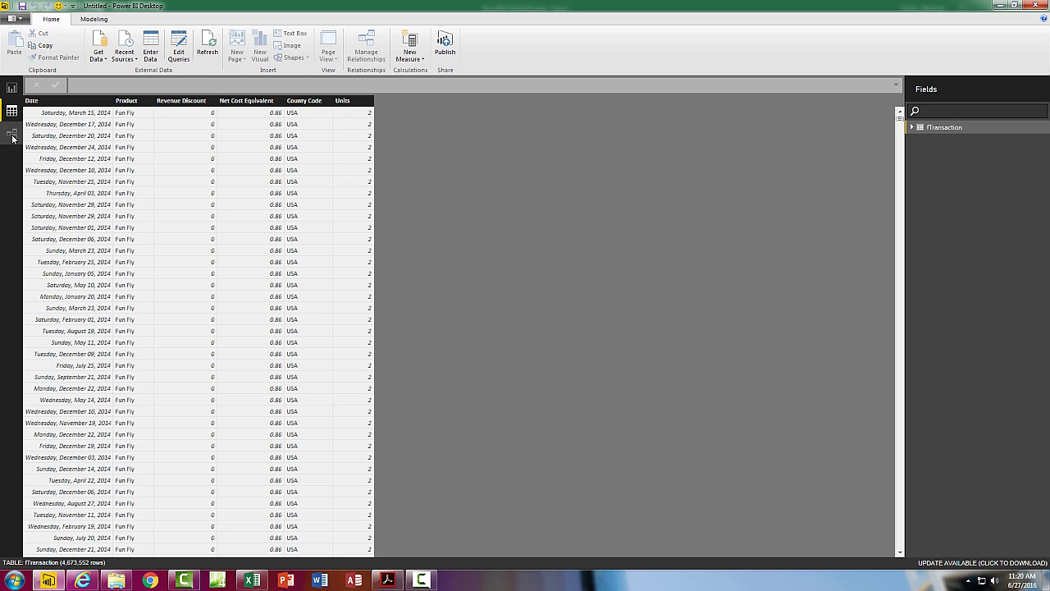
left_click(12, 133)
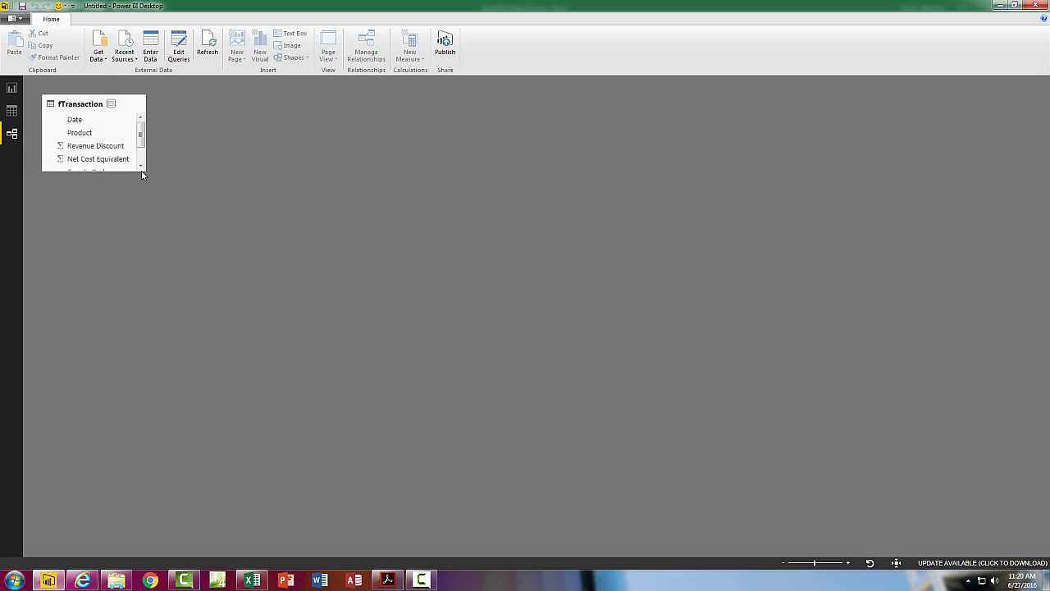
left_click_drag(148, 175, 199, 243)
left_click_drag(148, 107, 347, 232)
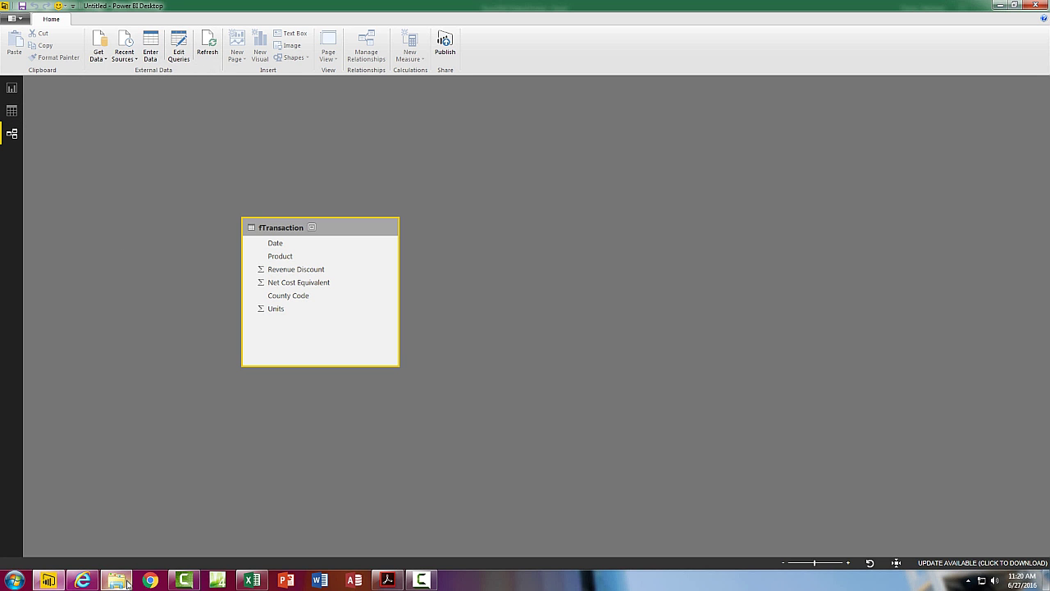
Switch to the Excel workbook Busn218-Video23.xlsm and examine the tables and table names on the Country, Product and Calendar sheets
left_click(253, 581)
left_click(113, 550)
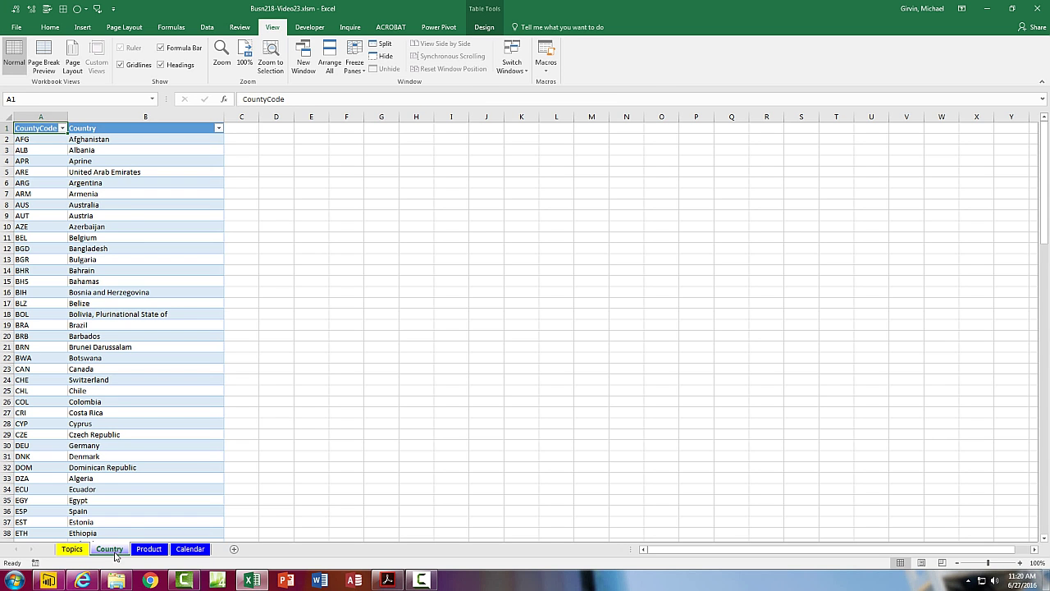
left_click(118, 205)
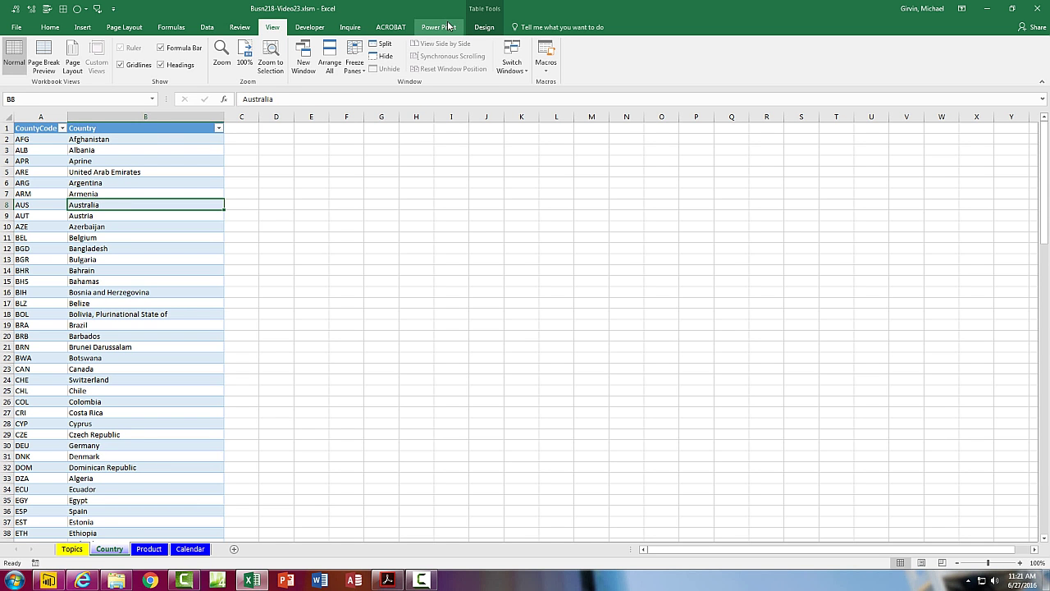
left_click(484, 28)
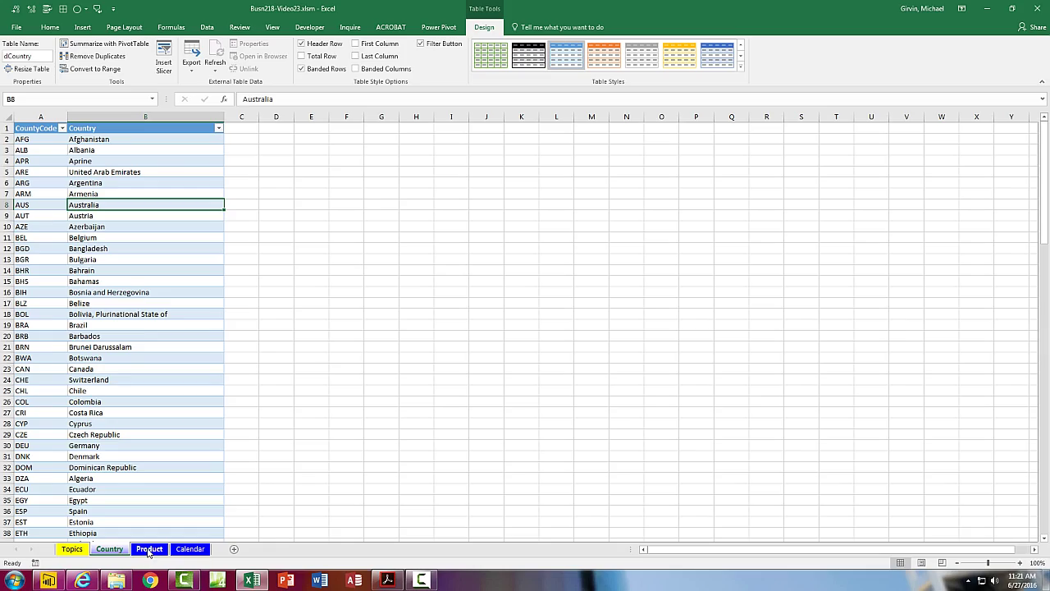
key("ctrl+Page_Up")
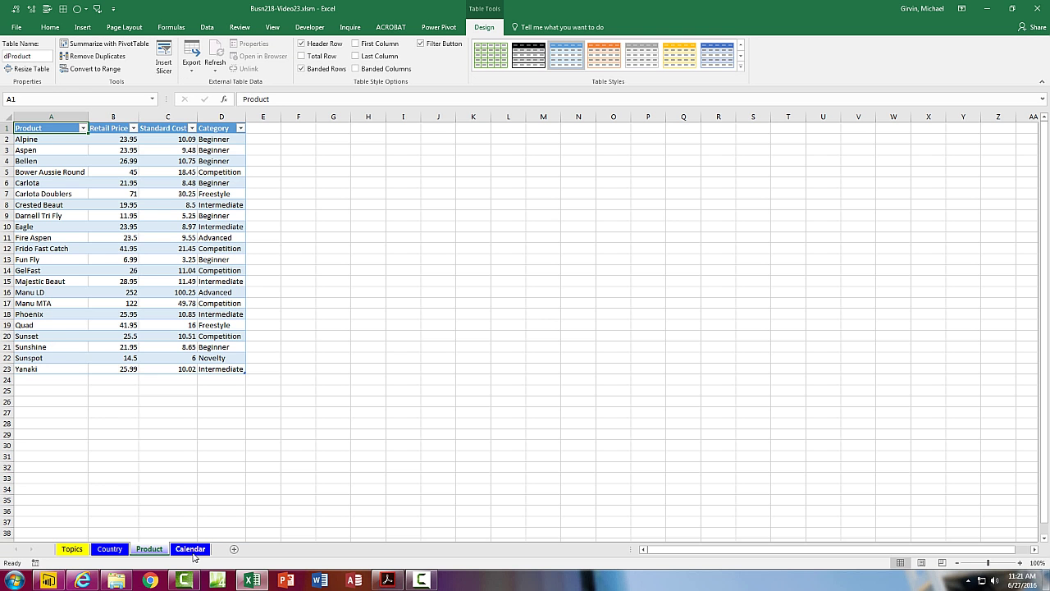
left_click(191, 549)
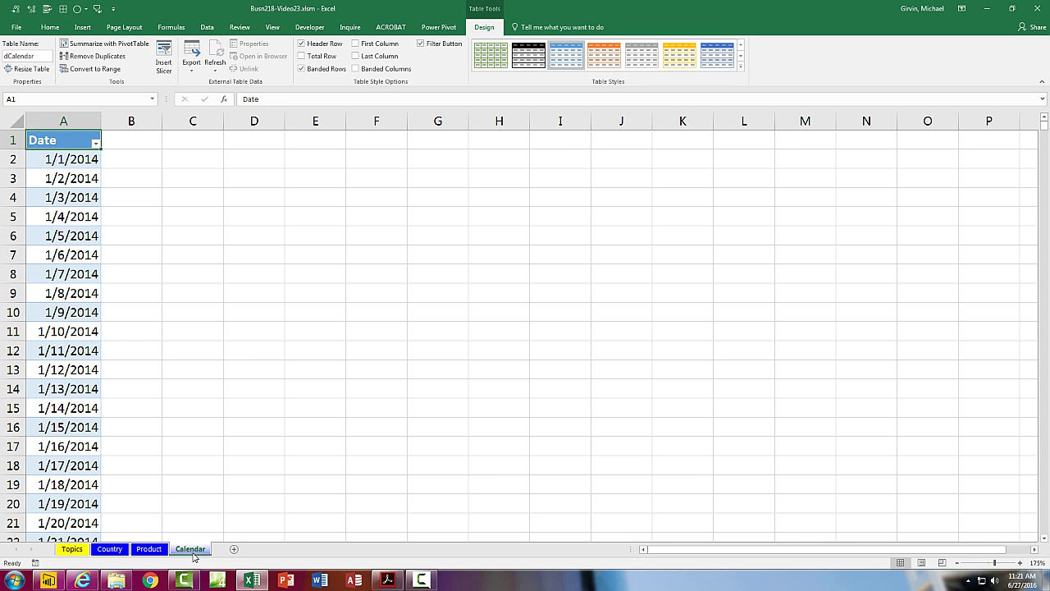
left_click(68, 220)
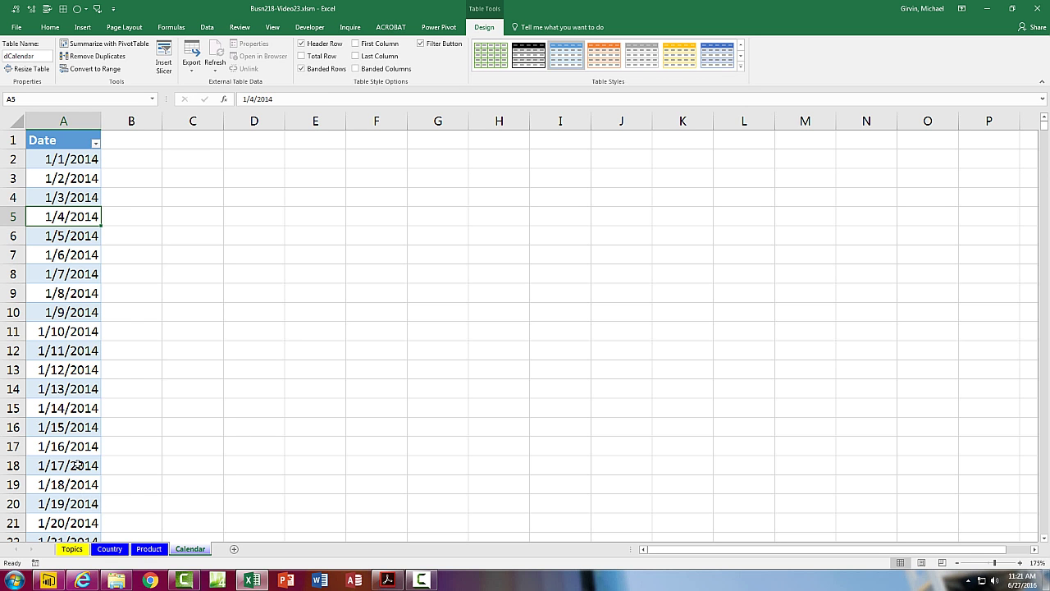
left_click(150, 549)
left_click(109, 549)
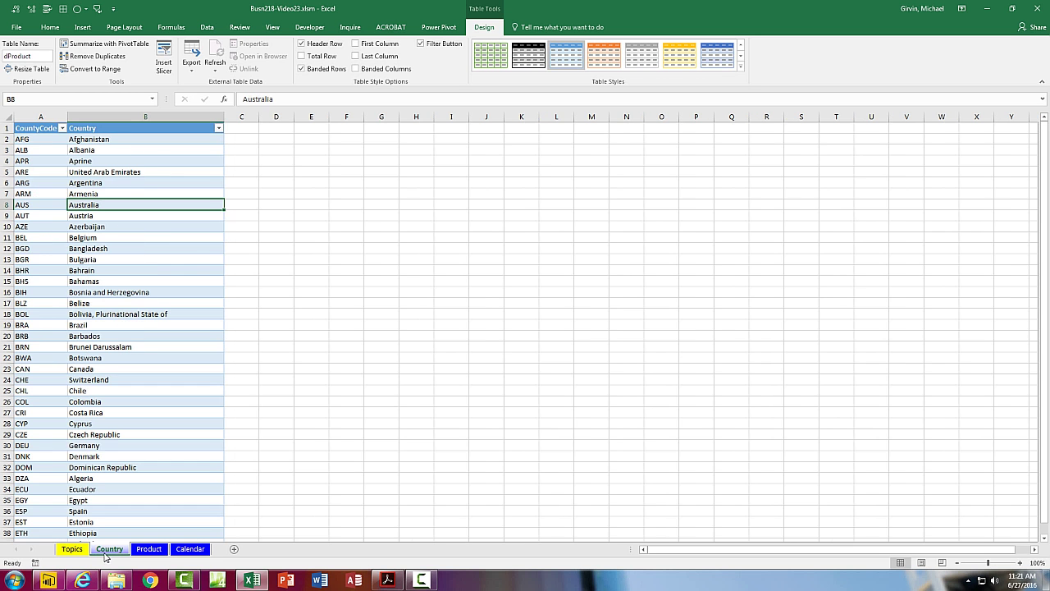
mouse_move(116, 584)
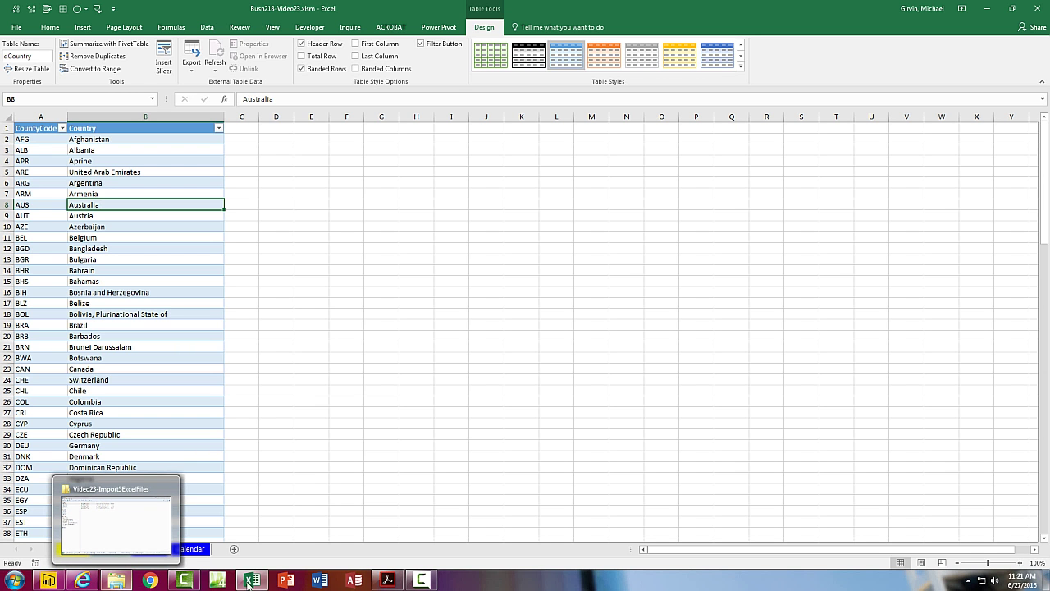
Switch to Power BI Desktop and connect to the Excel workbook Busn218-Video23.xlsm on the desktop as a new data source
left_click(48, 582)
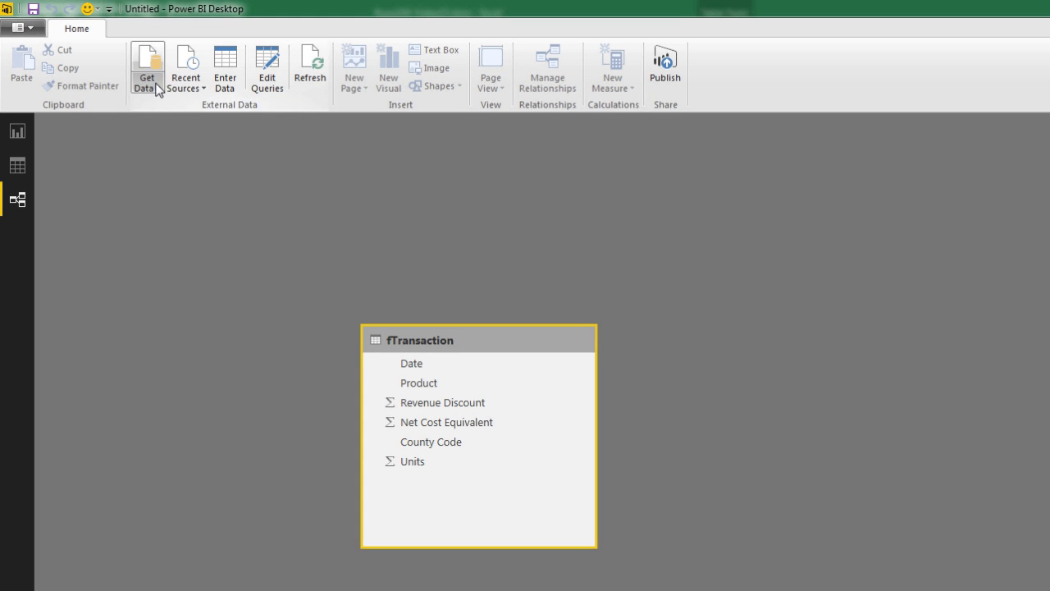
left_click(158, 89)
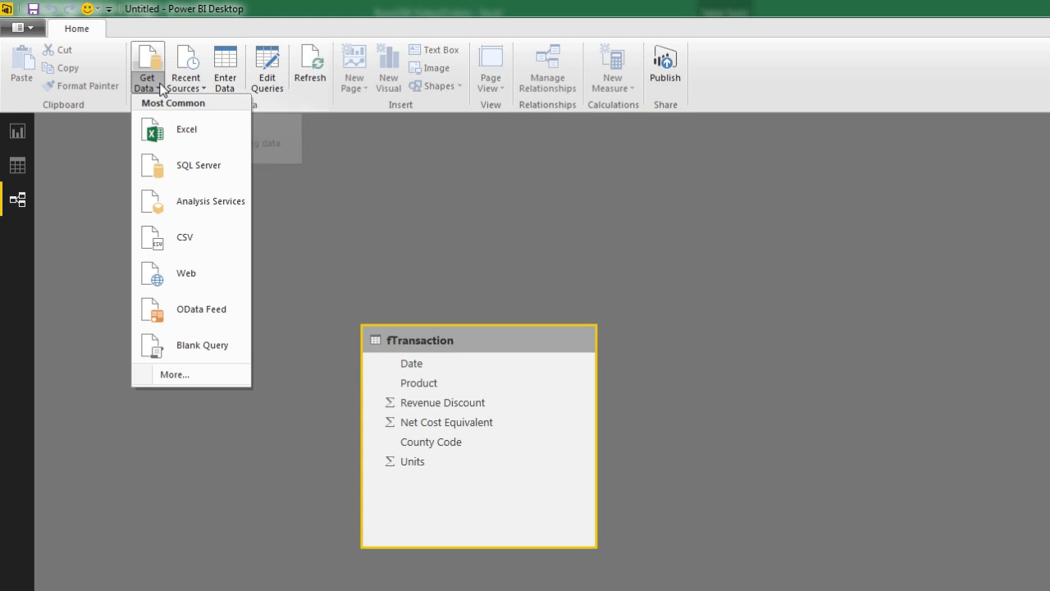
left_click(171, 138)
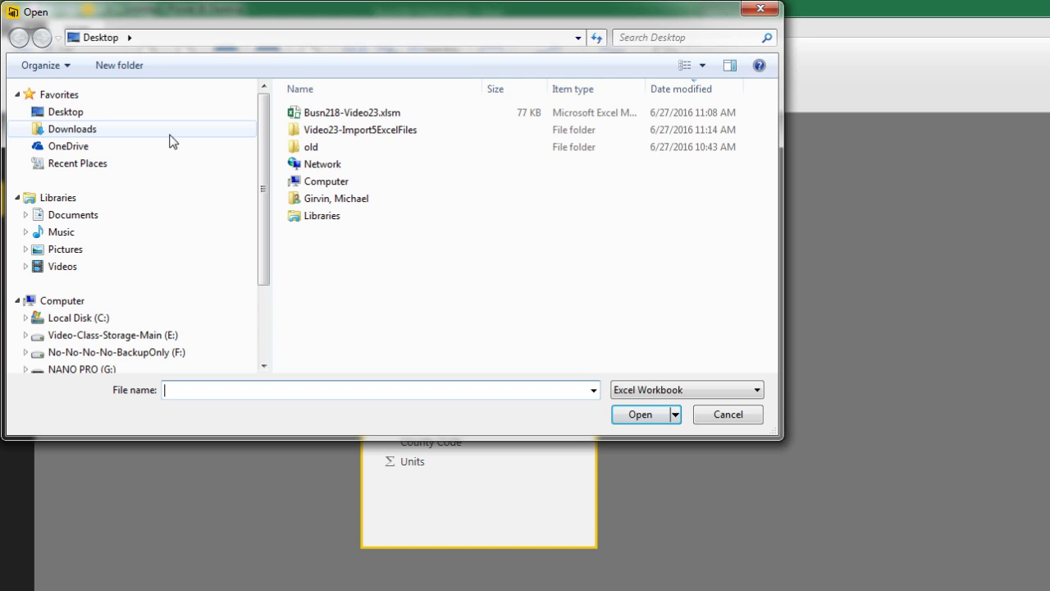
double_click(344, 114)
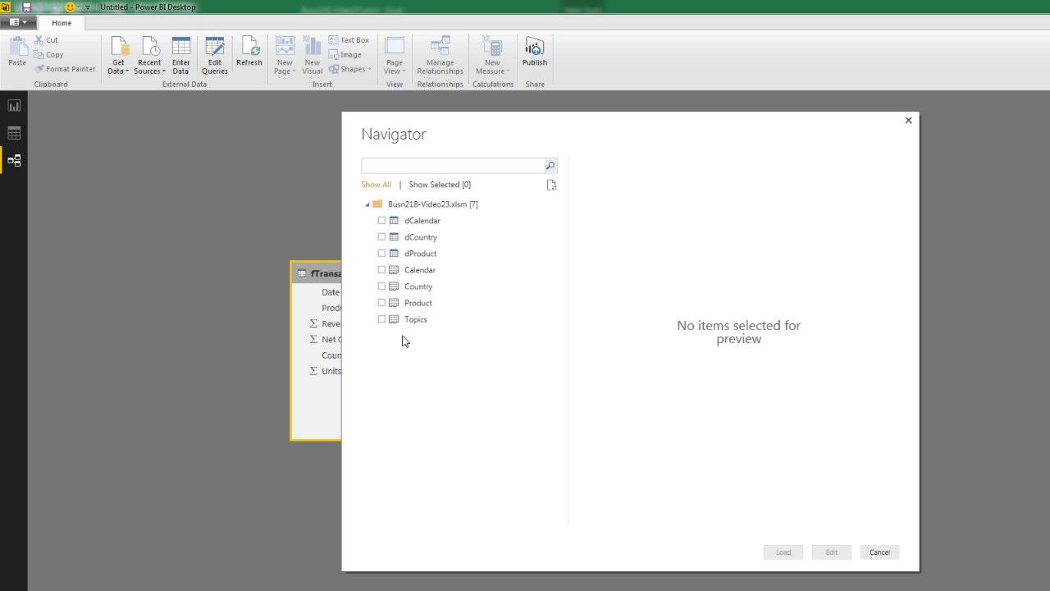
Load the dCalendar, dCountry and dProduct tables from Busn218-Video23.xlsm into the data model
left_click(382, 220)
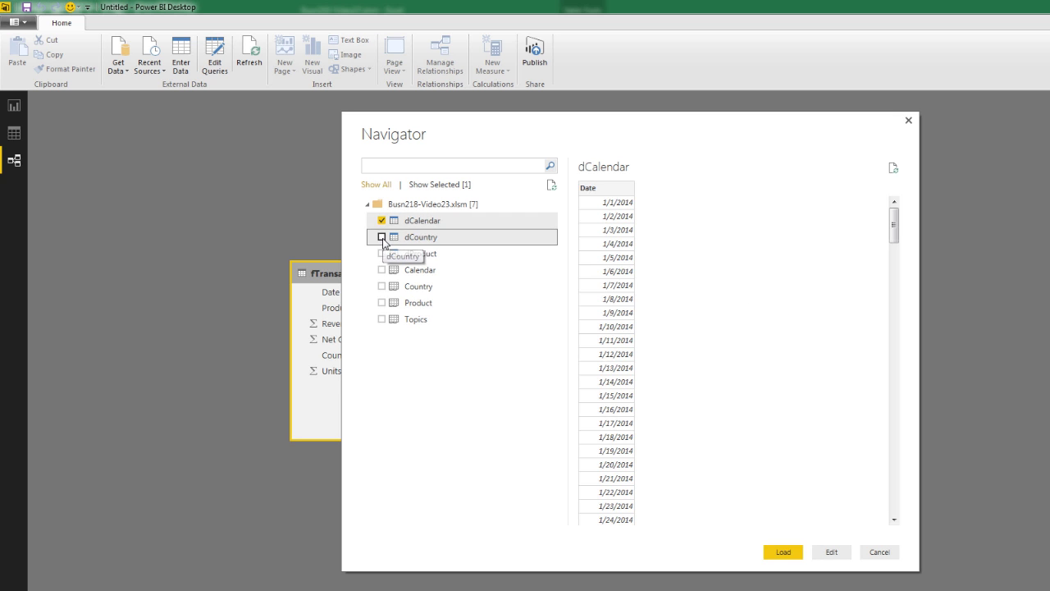
left_click(381, 237)
left_click(382, 253)
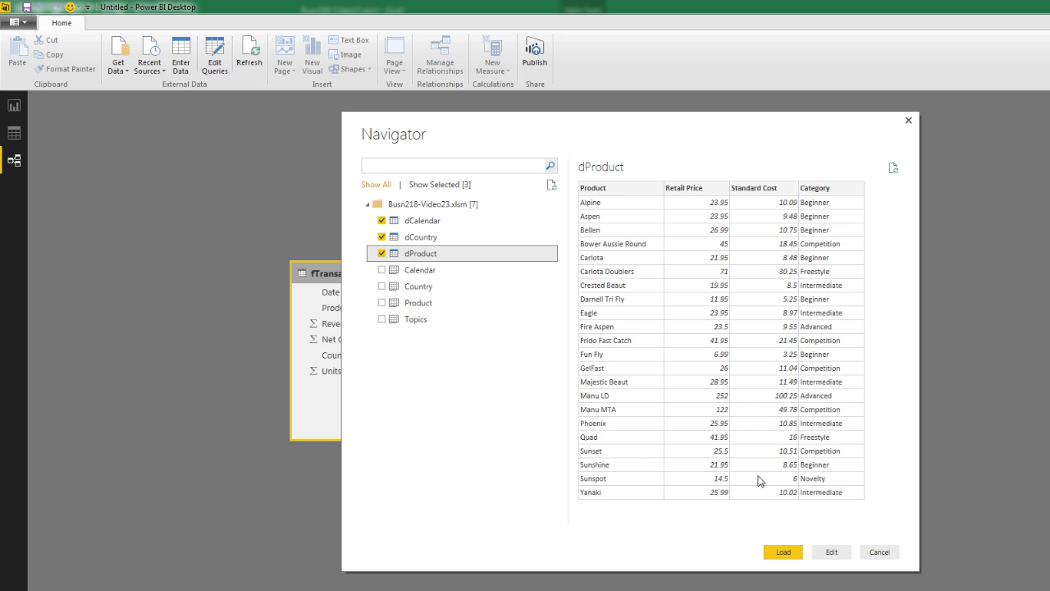
left_click(781, 552)
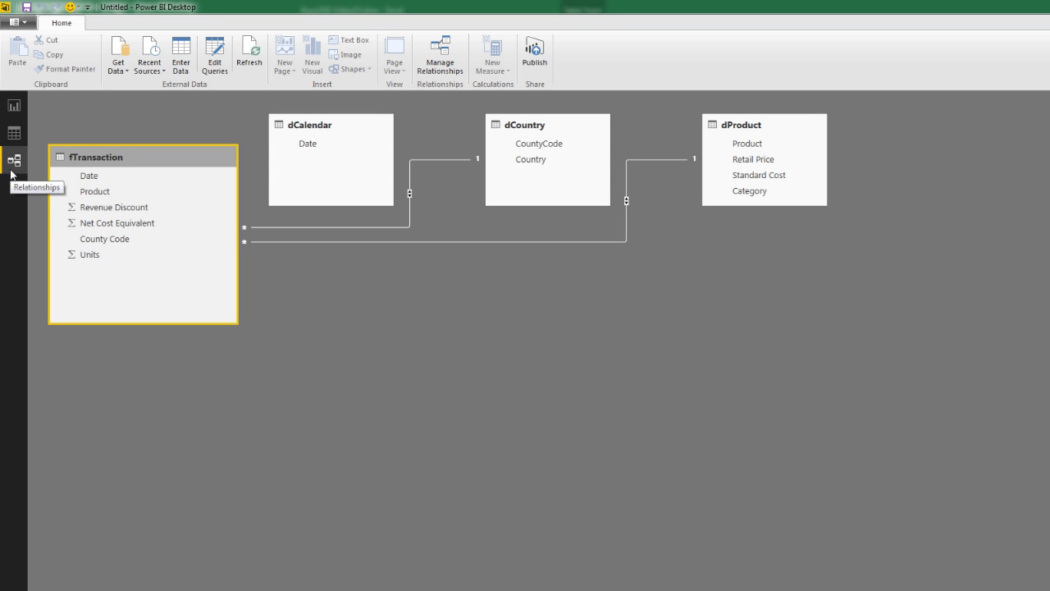
Rearrange the relationship diagram so fTransaction sits below dCalendar, with dProduct and dCountry stacked beside it
left_click_drag(531, 140, 703, 391)
left_click_drag(161, 164, 410, 278)
left_click_drag(745, 133, 750, 180)
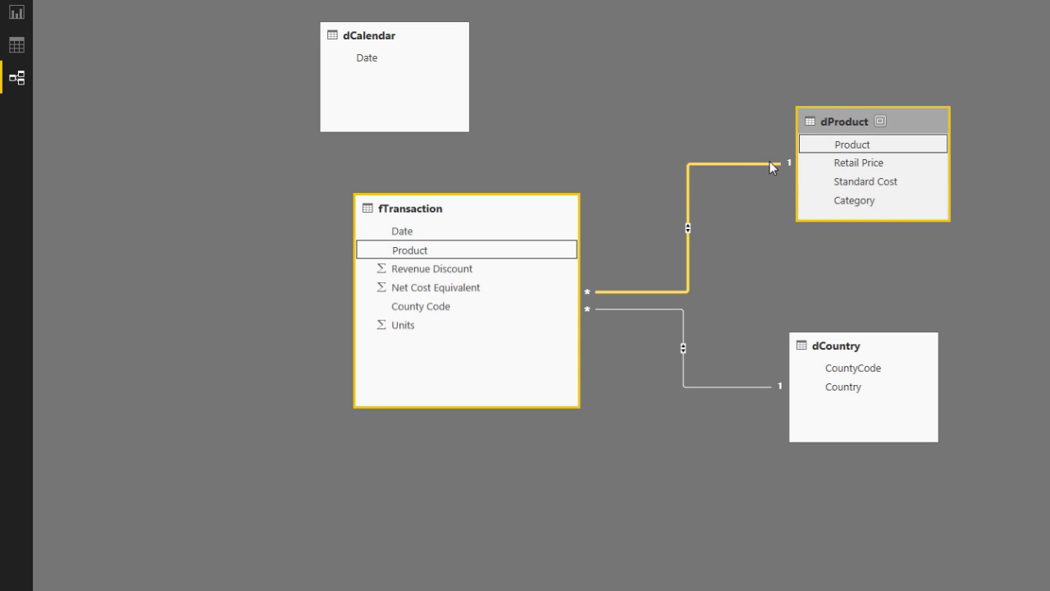
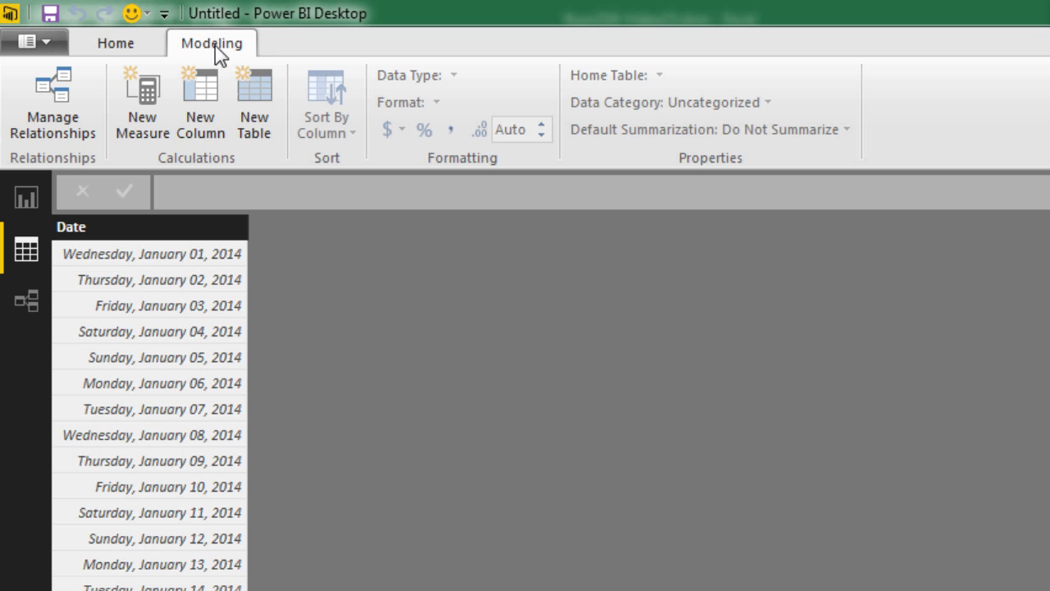
Add a calculated column to dCalendar with the formula Month Number = MONTH(dCalendar[Date])
left_click(204, 112)
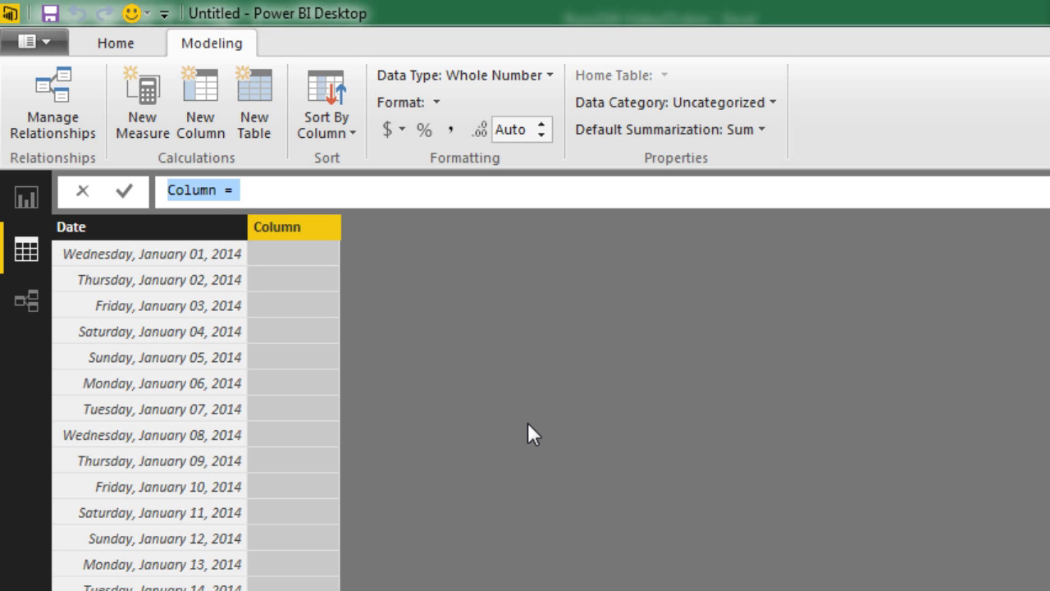
type("Month Number")
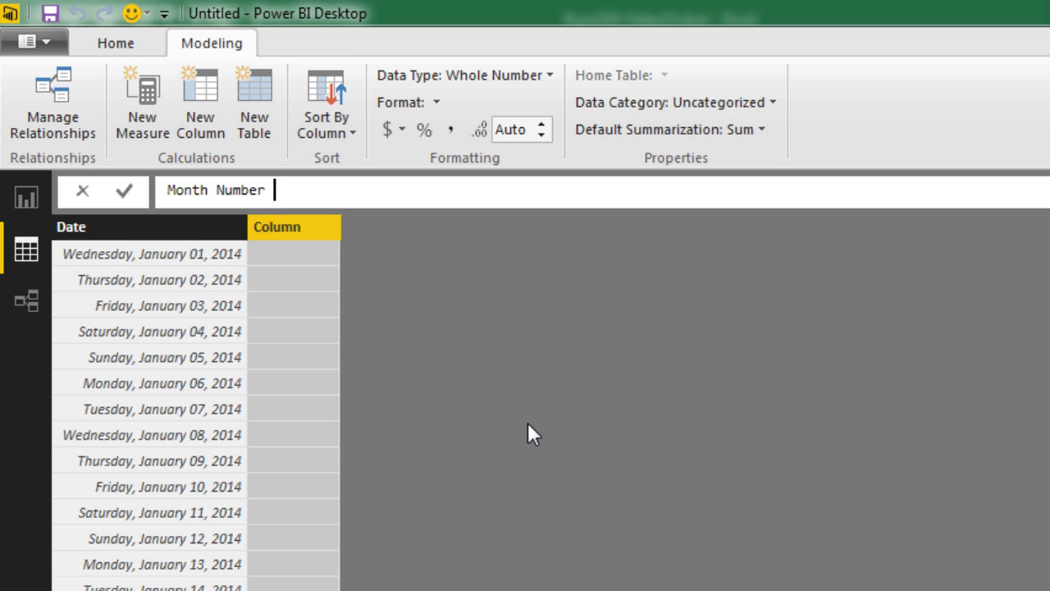
type(" =")
type("month")
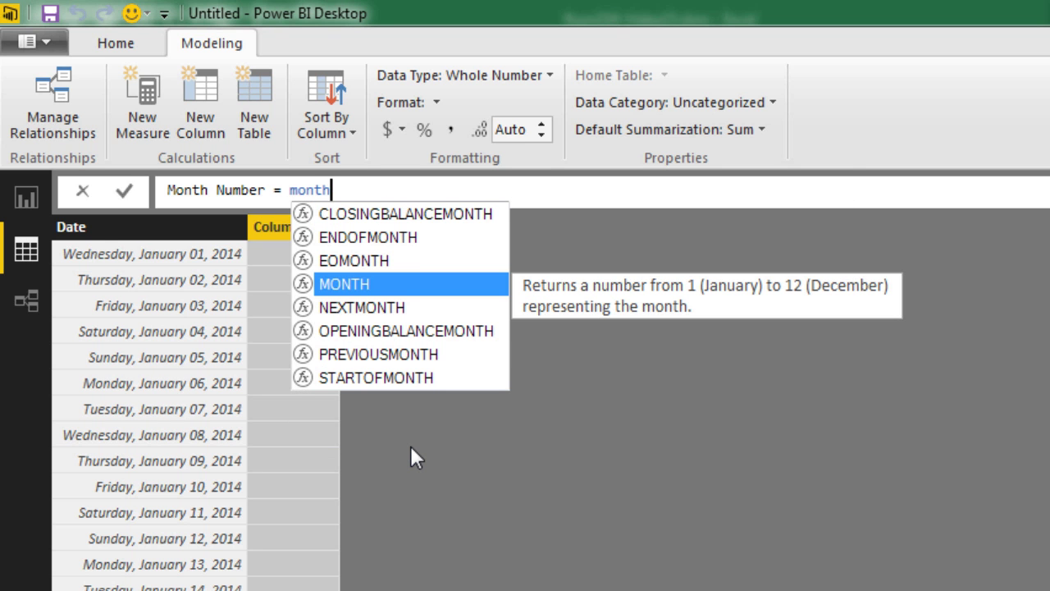
key("Tab")
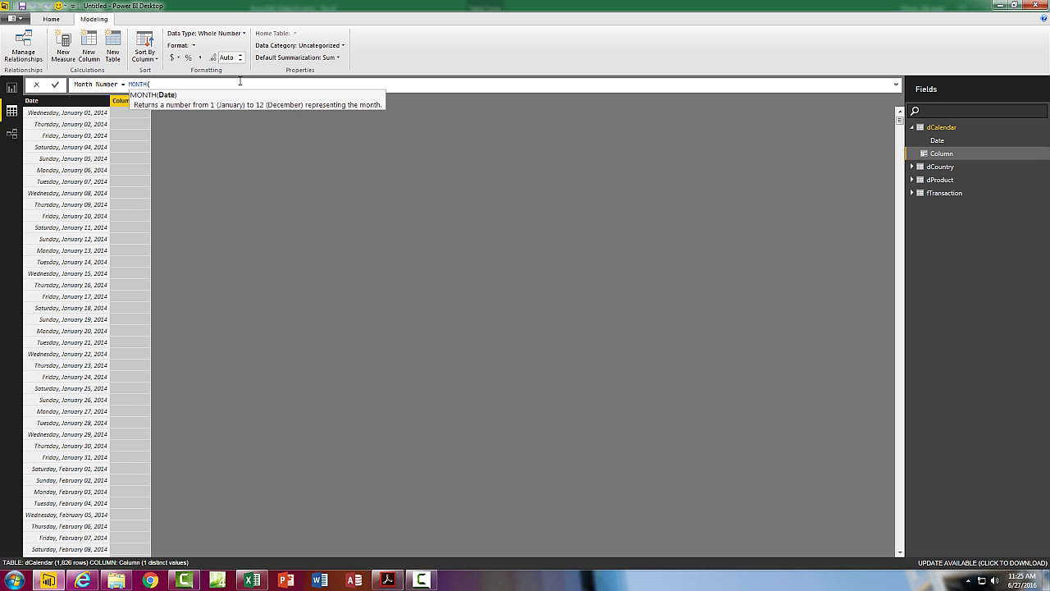
left_click(938, 142)
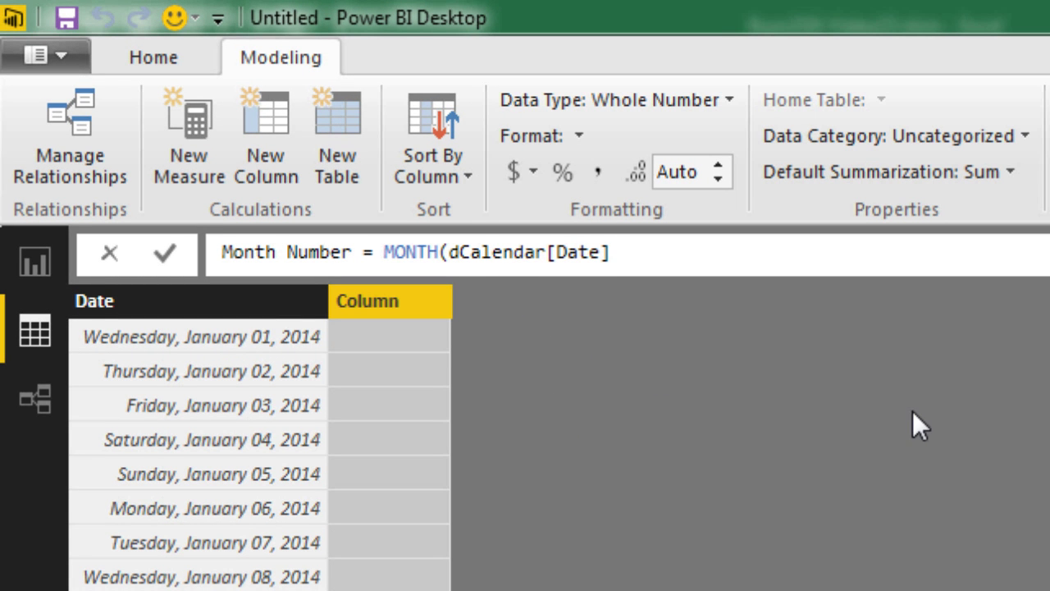
type(")")
key("Return")
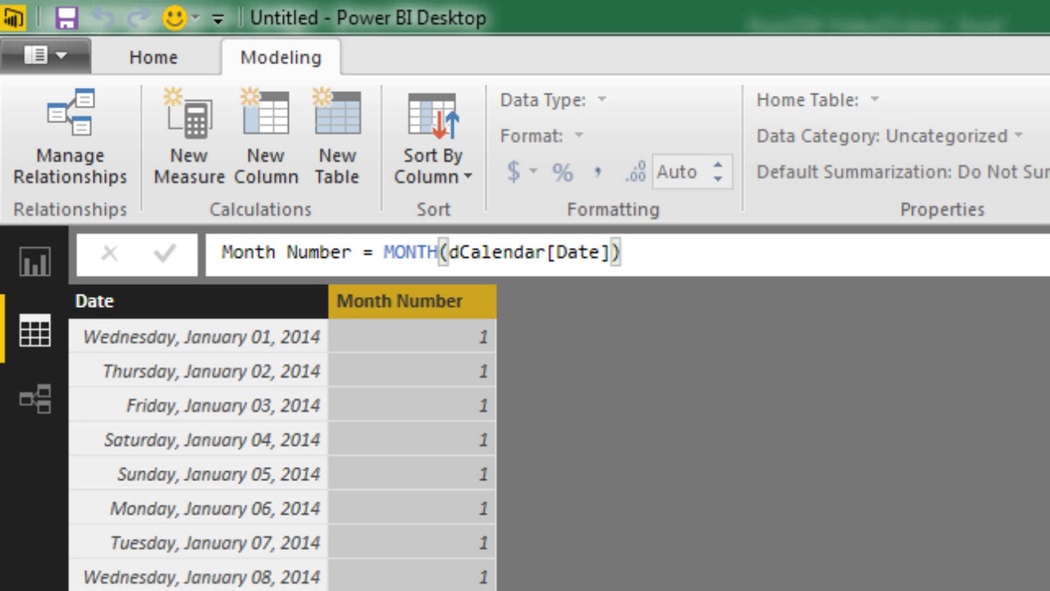
Add the calculated column Month = FORMAT(dCalendar[Date],"mmm") to dCalendar and sort it by Month Number
left_click(284, 156)
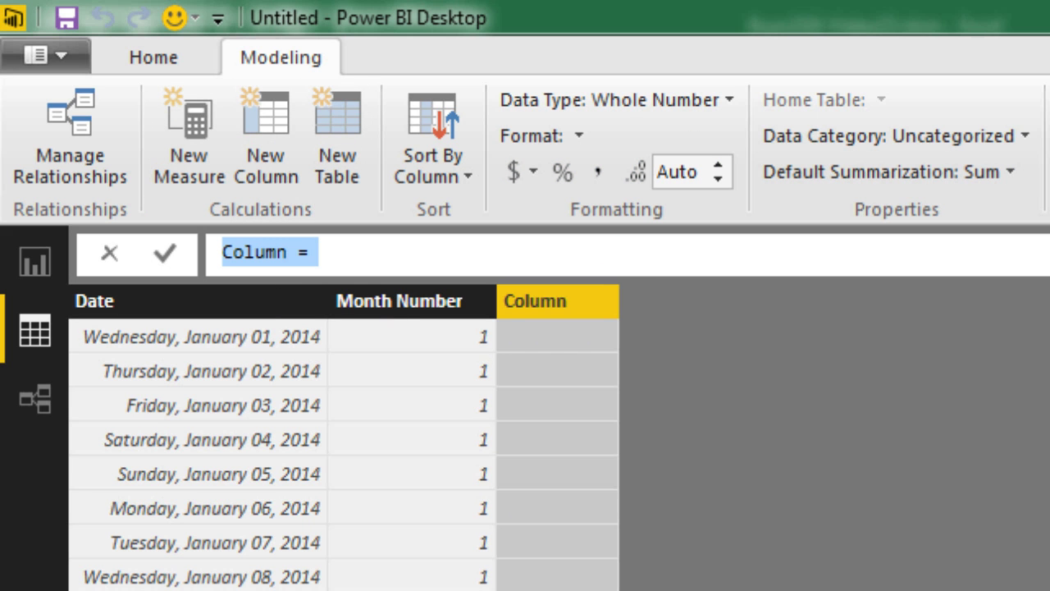
type("Month = ")
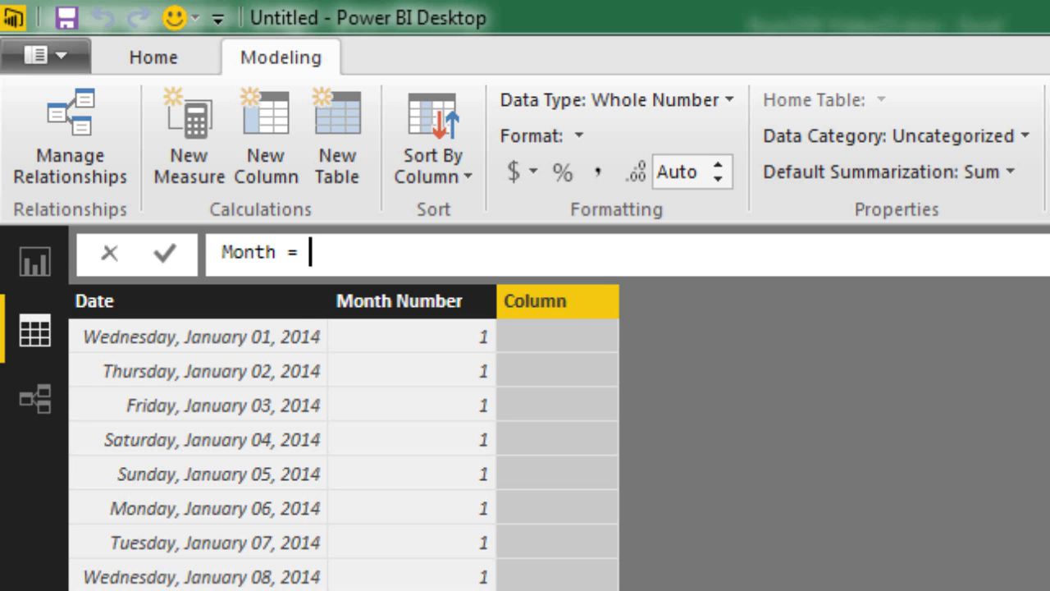
type("Form")
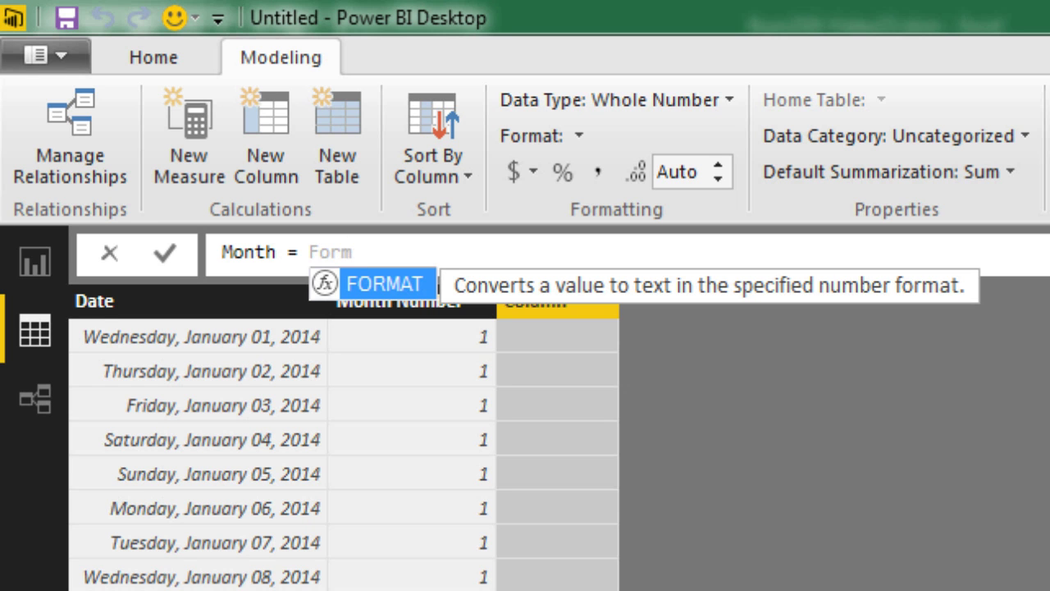
key("Tab")
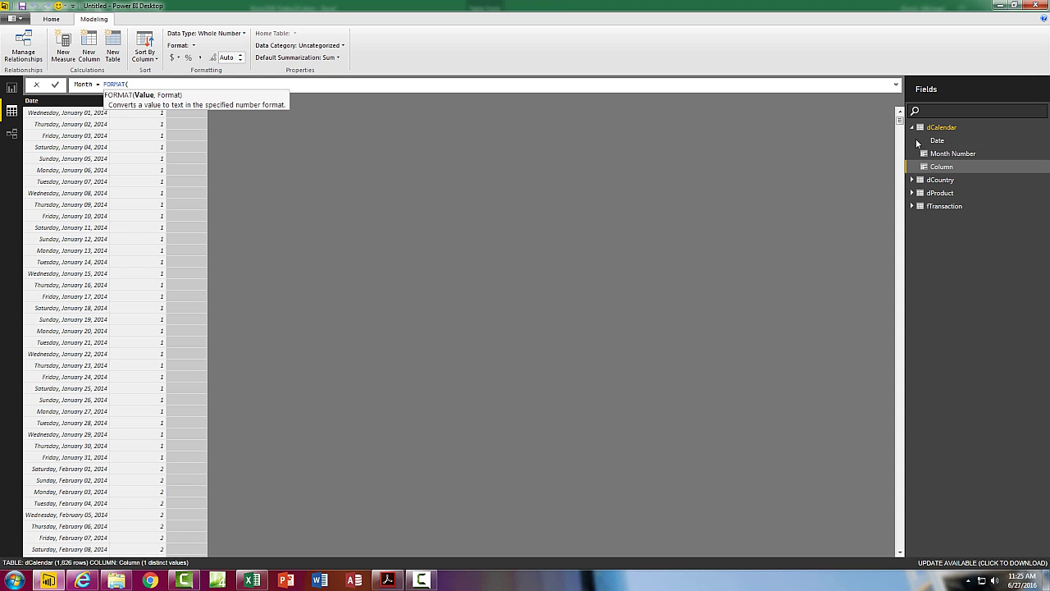
left_click(933, 139)
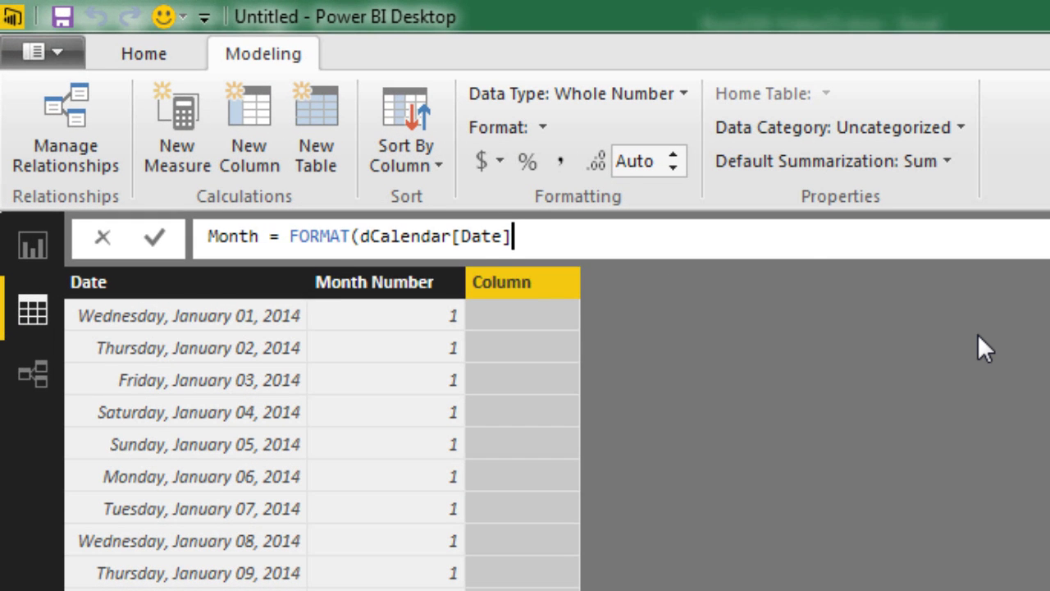
type(",\"")
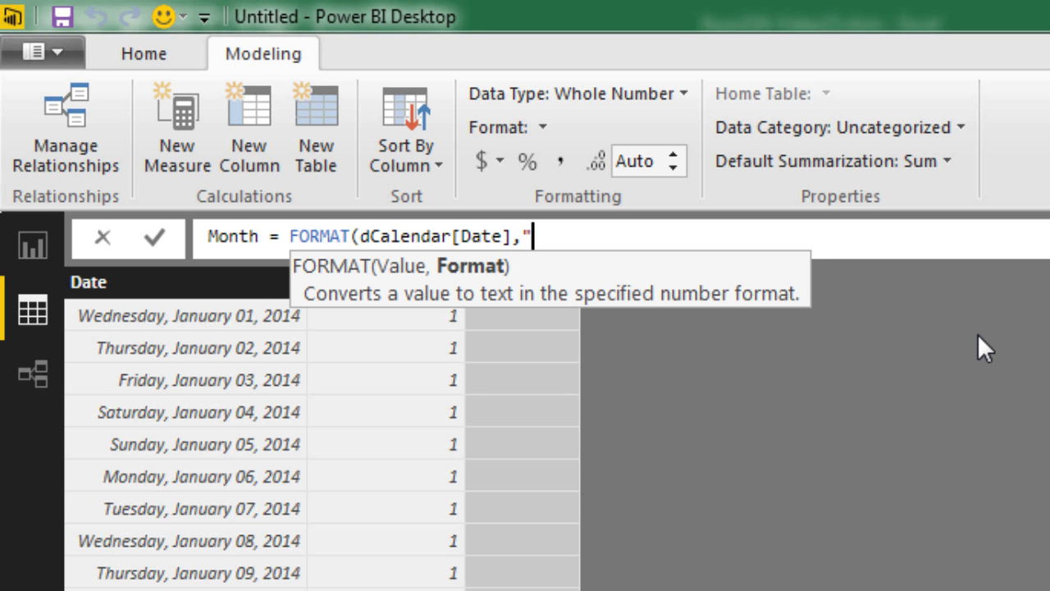
type("mmm\")")
key("Return")
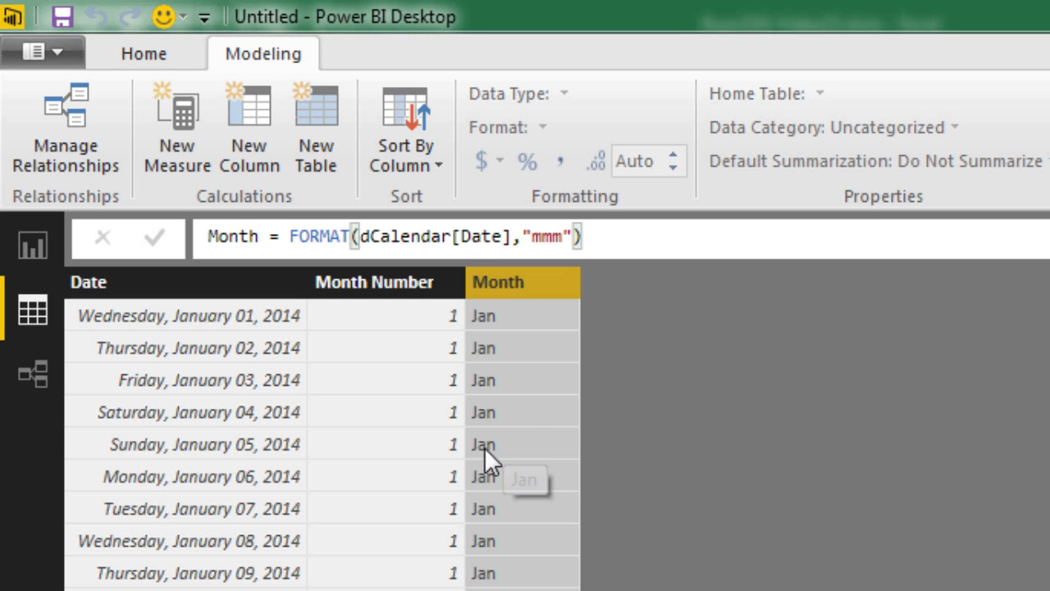
left_click(433, 165)
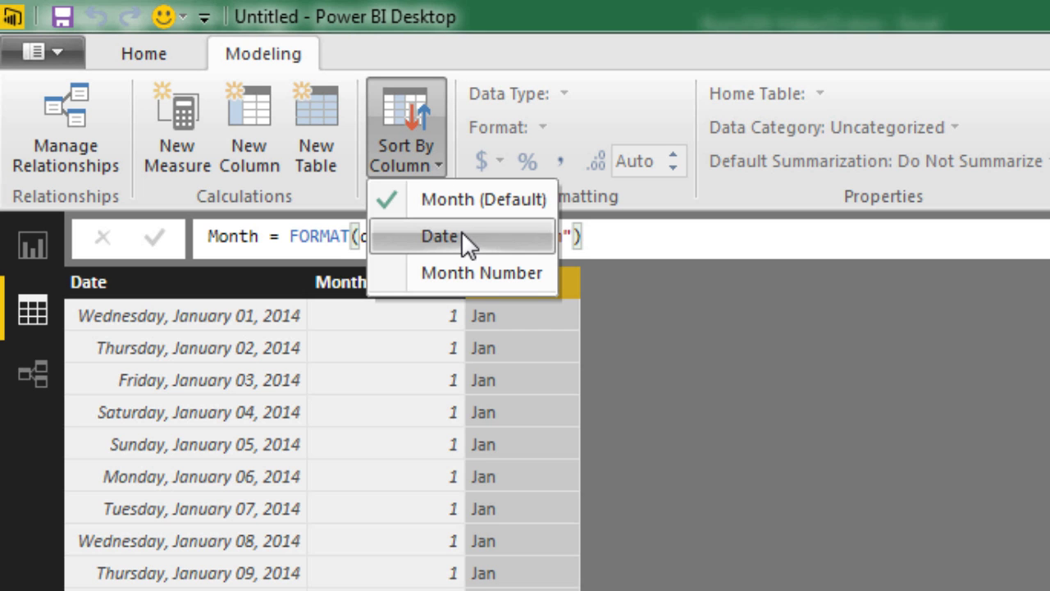
left_click(440, 273)
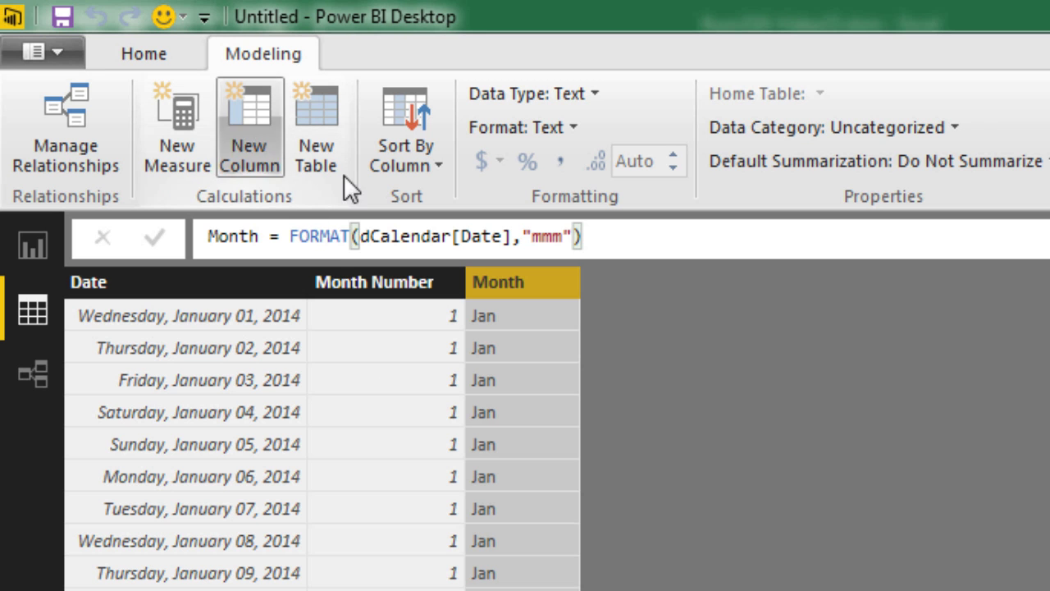
Add a calculated column to dCalendar with the formula Year = YEAR(dCalendar[Date])
type("Year = YEAR(")
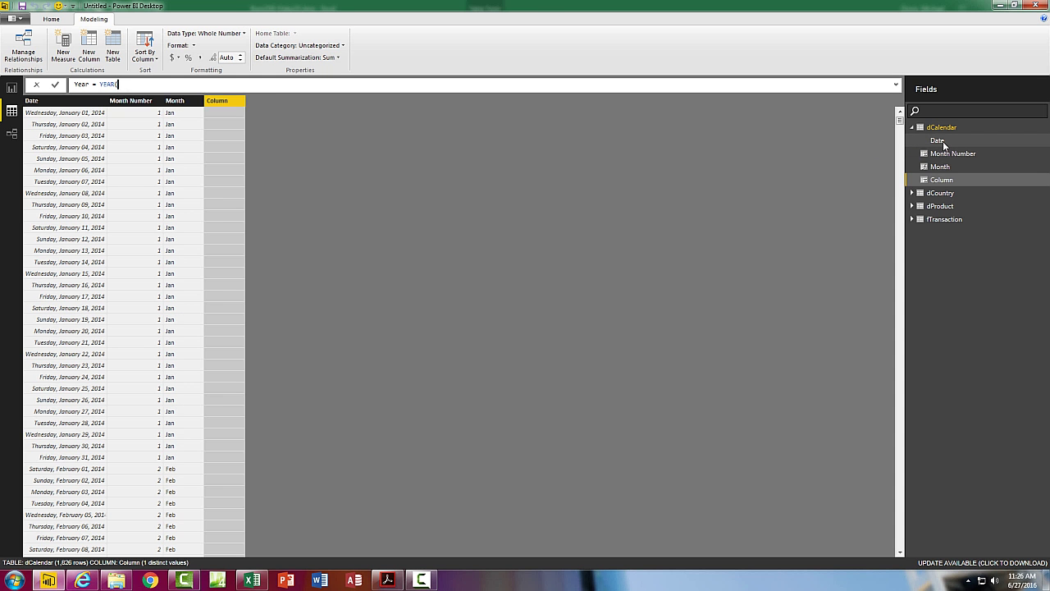
left_click(943, 141)
type(")")
key("Return")
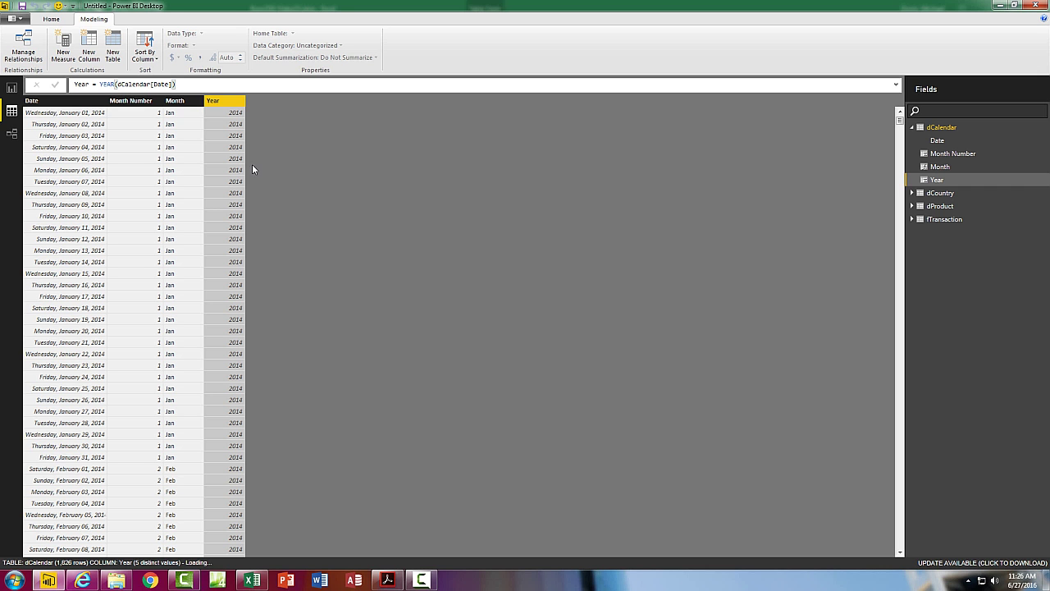
Start a new measure named Total Revenue in the fTransaction table, using SUMX with fTransaction as its table argument
left_click(949, 219)
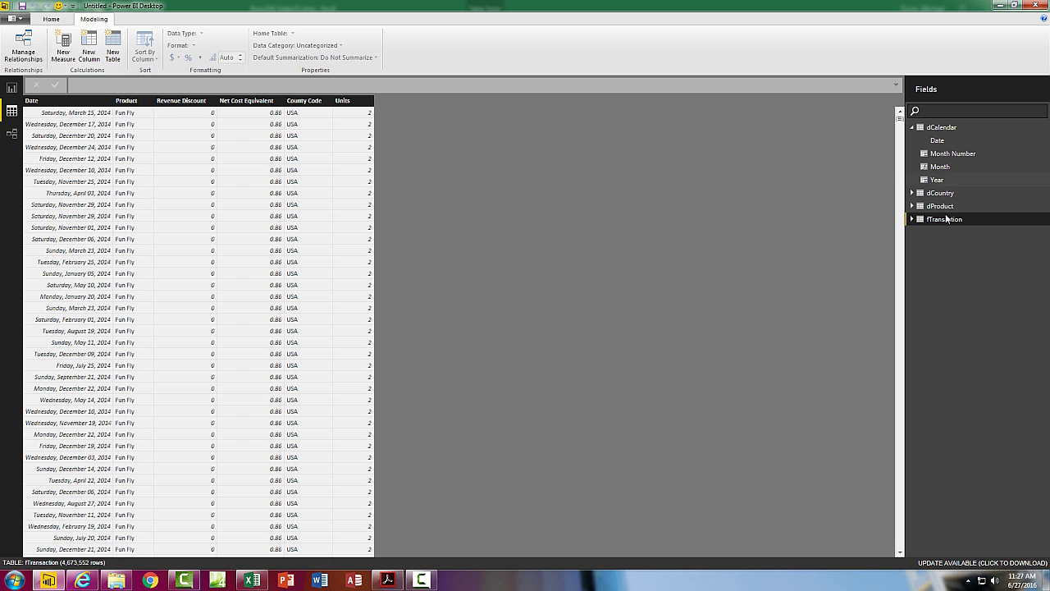
left_click(912, 219)
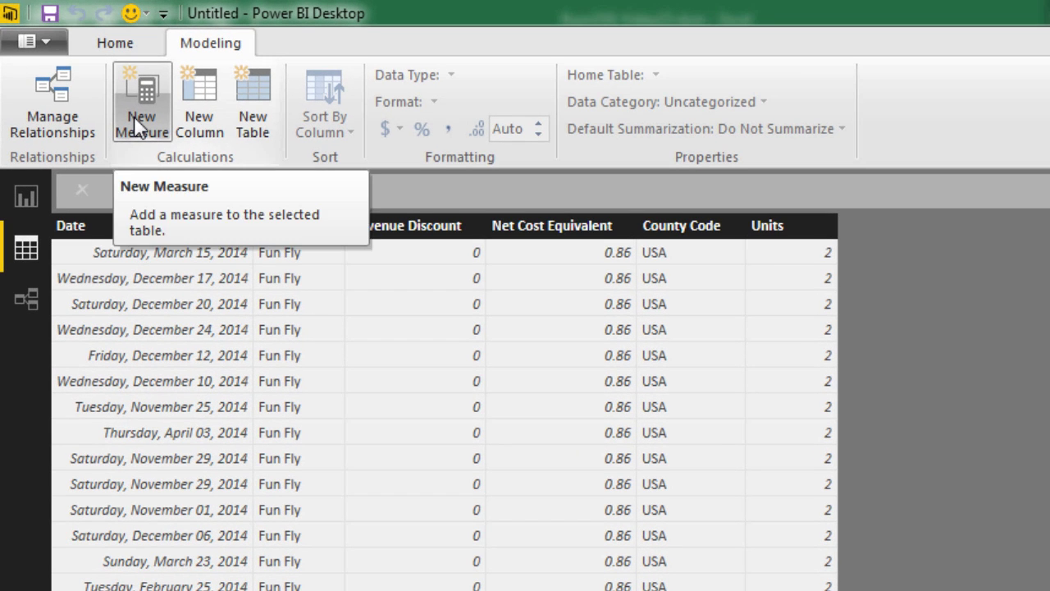
left_click(119, 104)
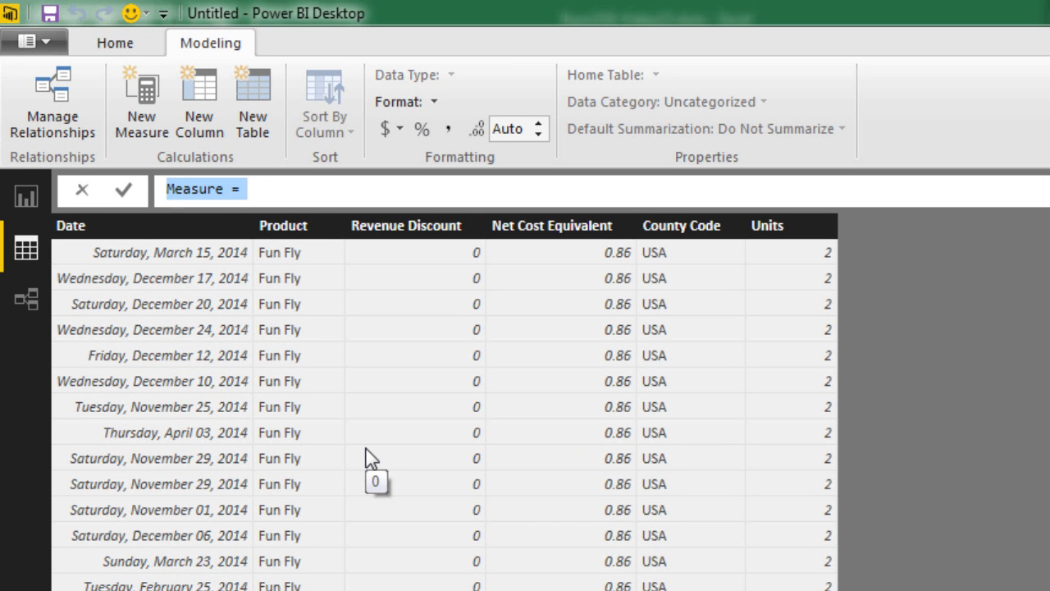
type("Total Rev")
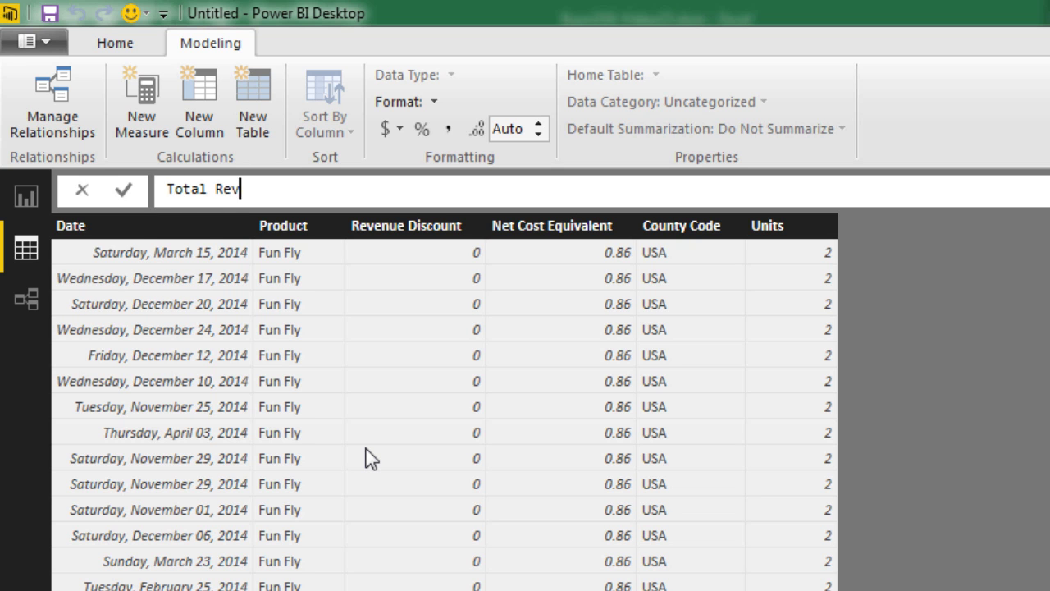
type("enue =")
type("sumx")
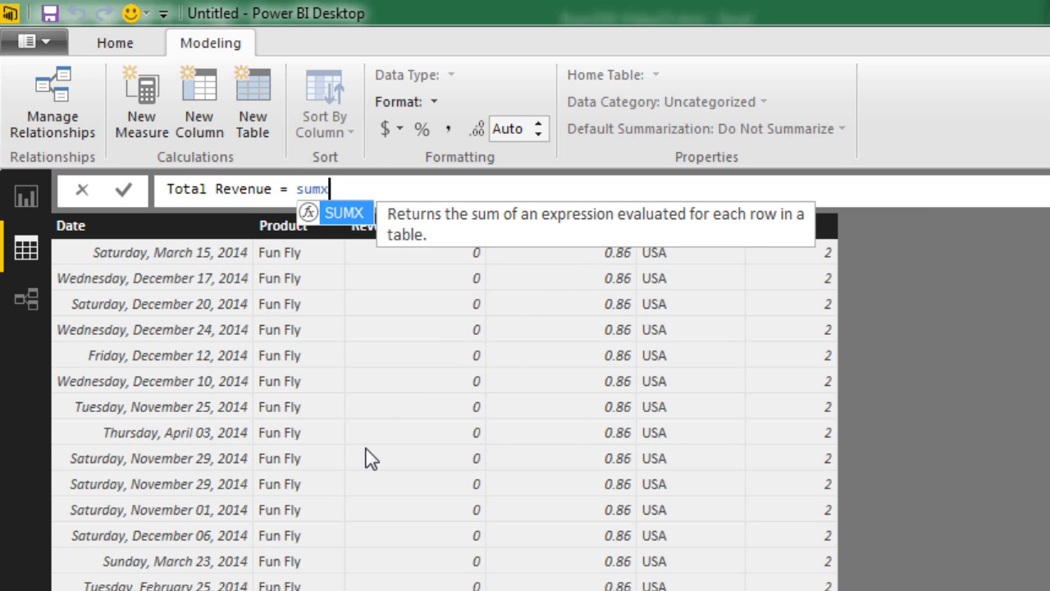
type("(")
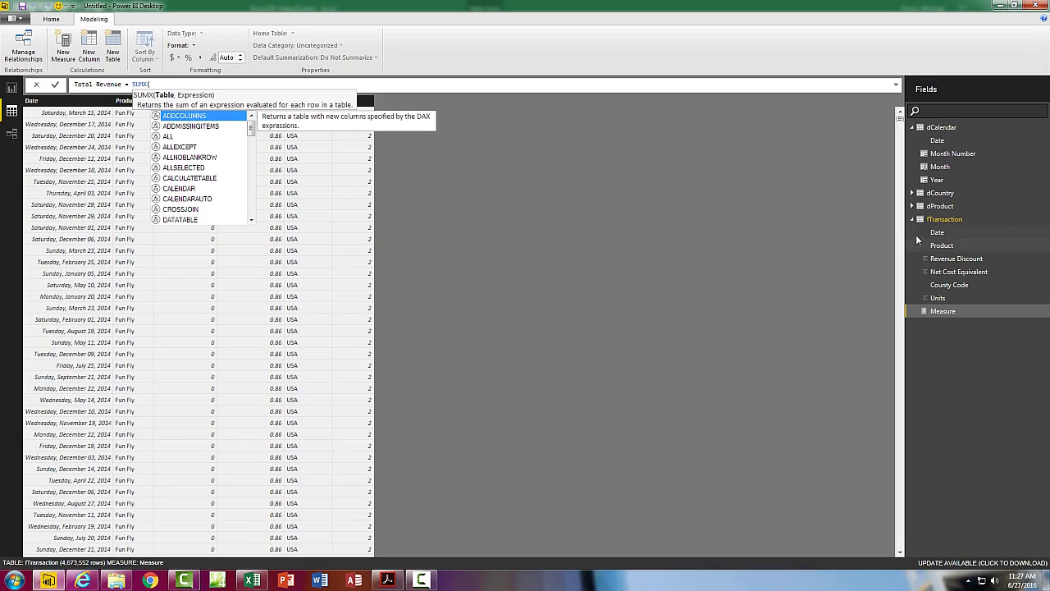
type("fTransaction")
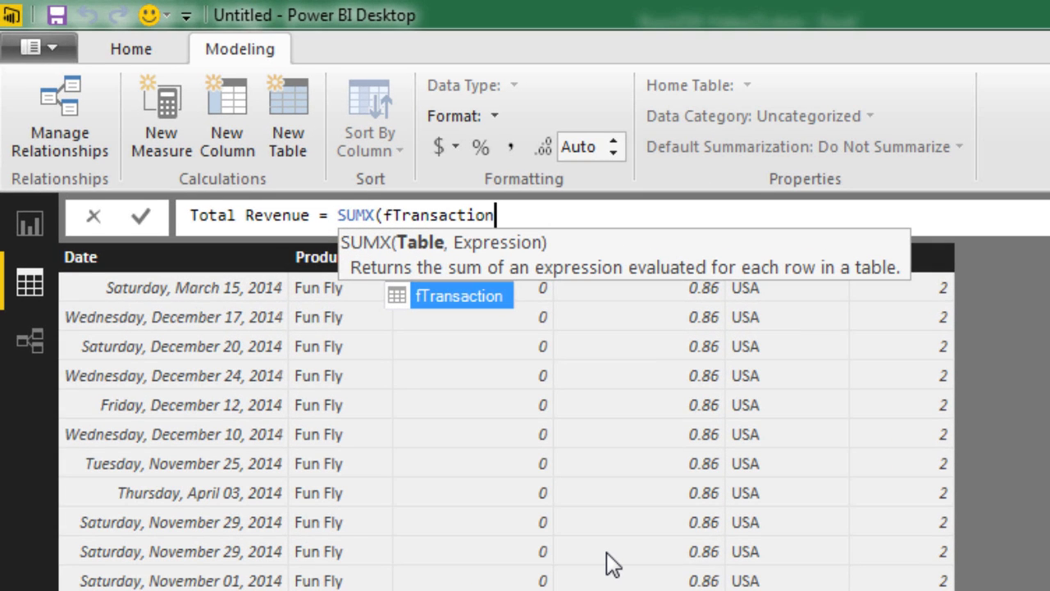
type(",")
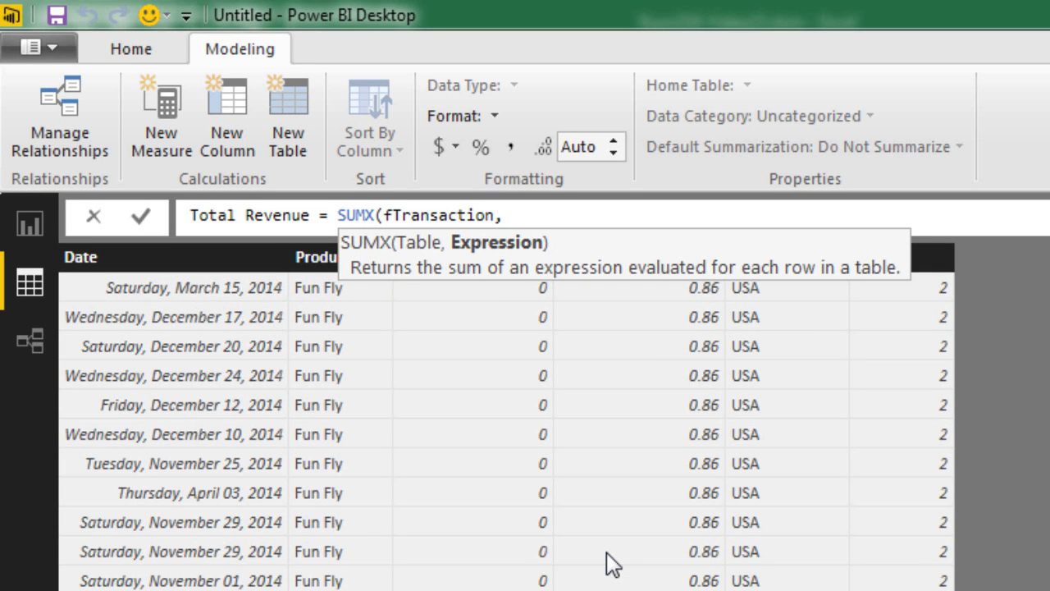
Begin the SUMX expression of Total Revenue with ROUND(RELATED(dProduct[Retail Price])
type("round(")
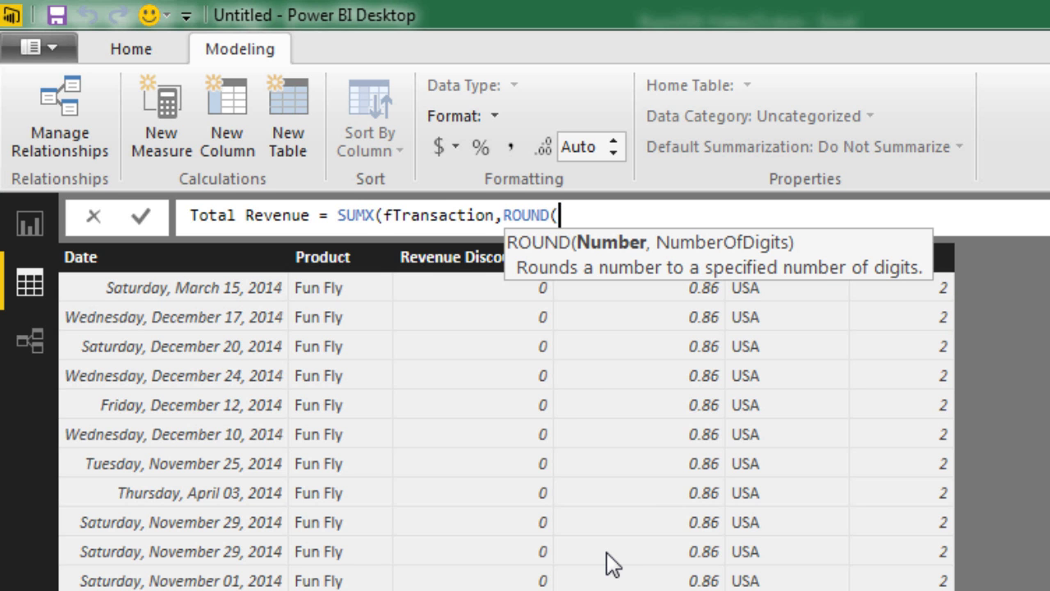
type("rel")
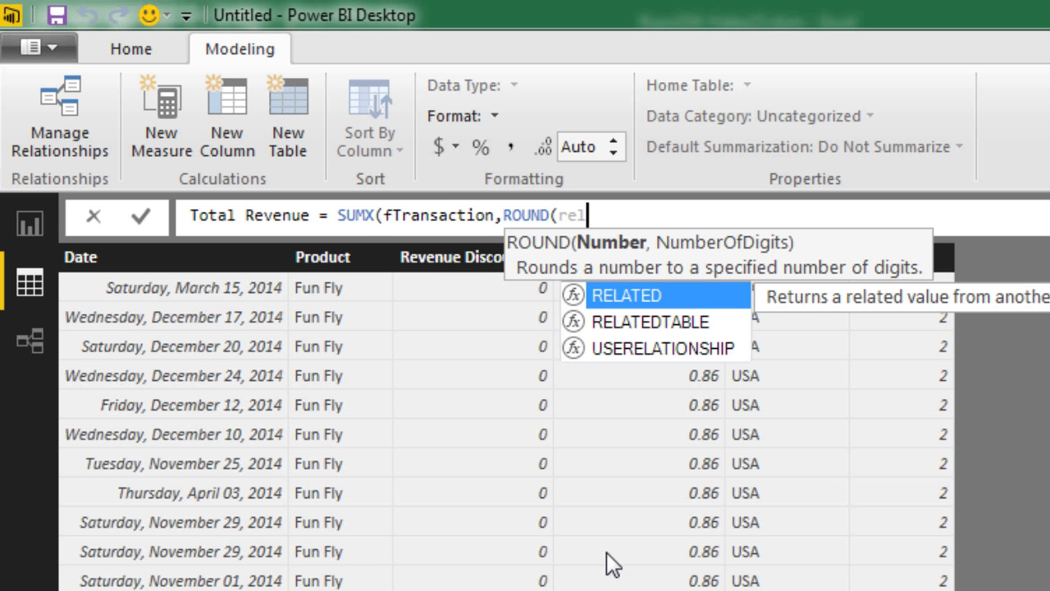
key("Tab")
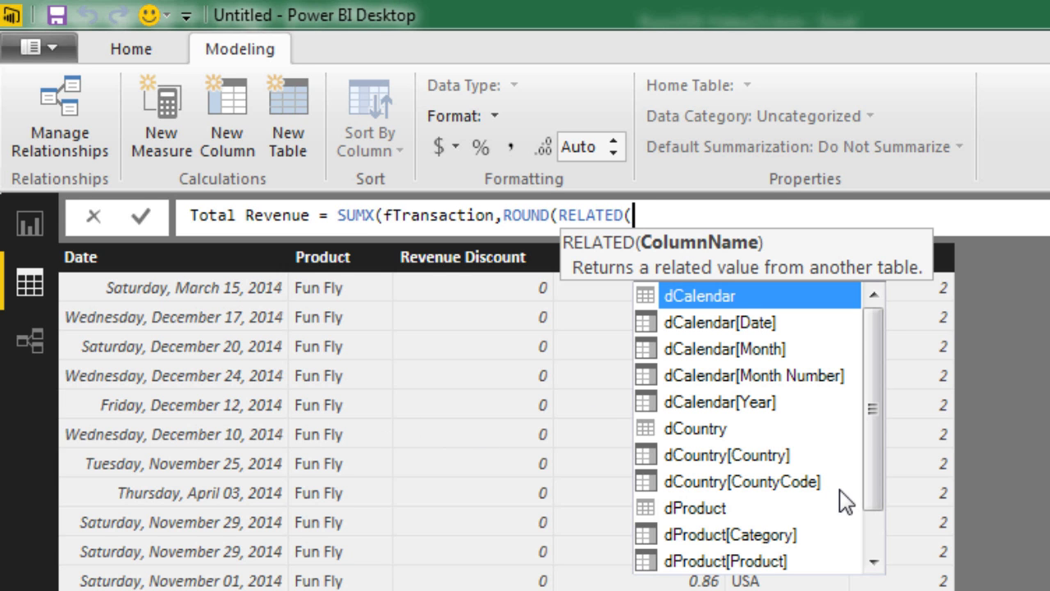
left_click_drag(875, 485, 880, 527)
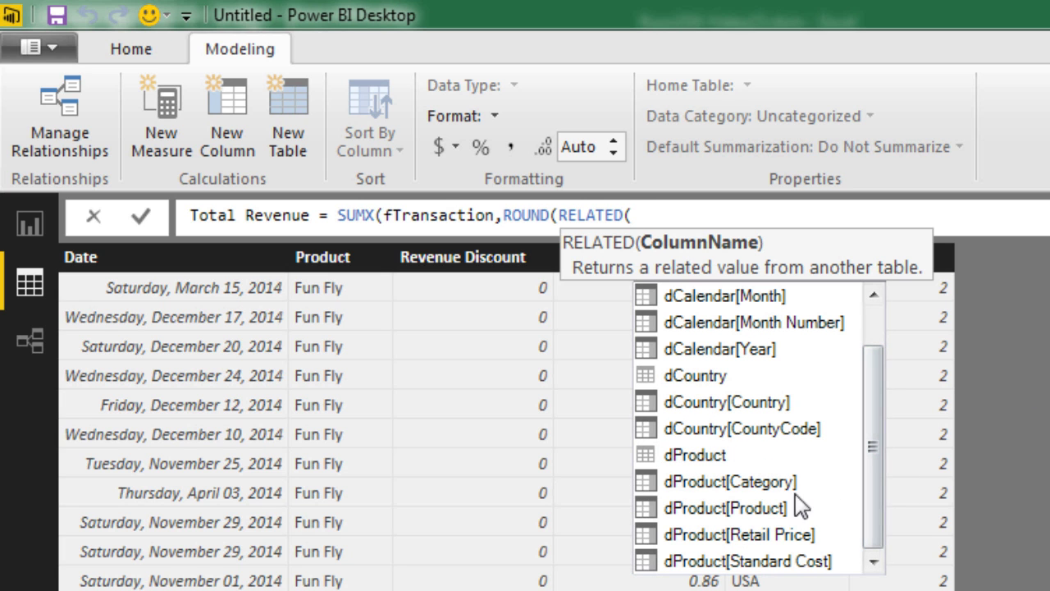
double_click(731, 534)
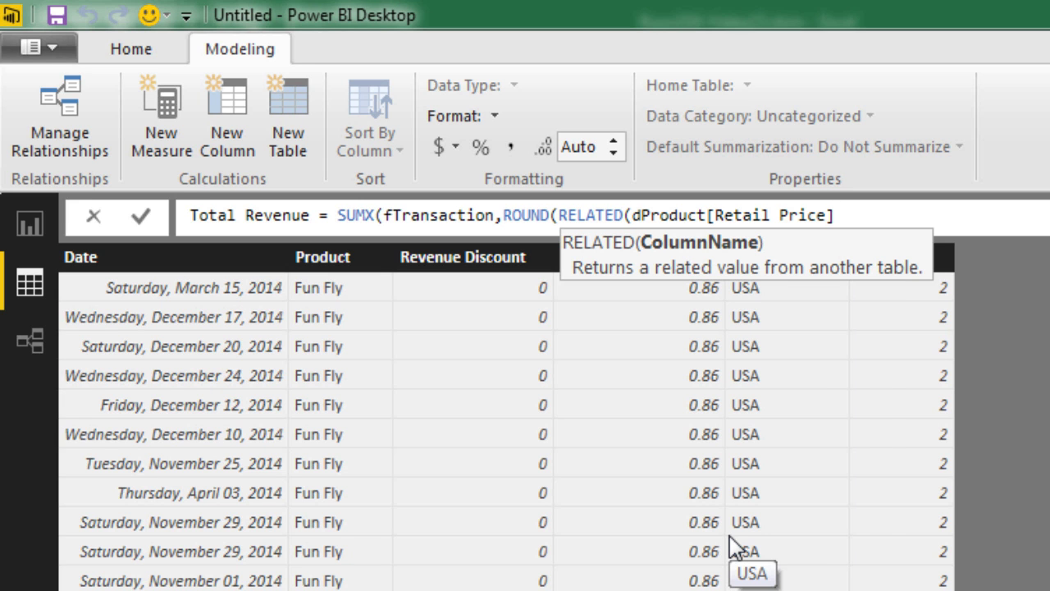
type(")")
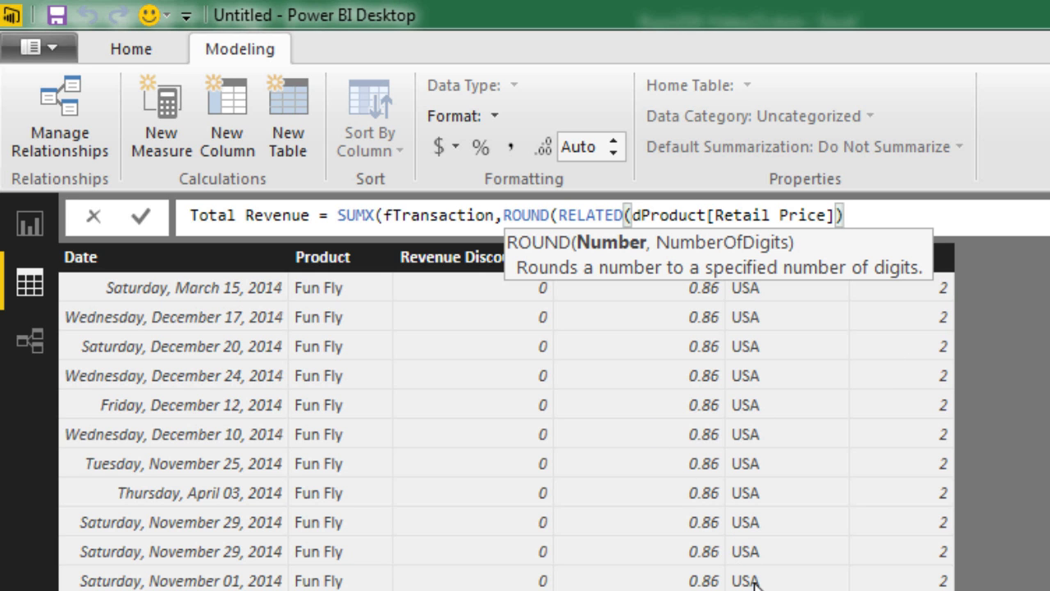
Multiply the related retail price in the Total Revenue formula by (1-fTransaction[Revenue Discount])*fTransaction[Units]
type("*(")
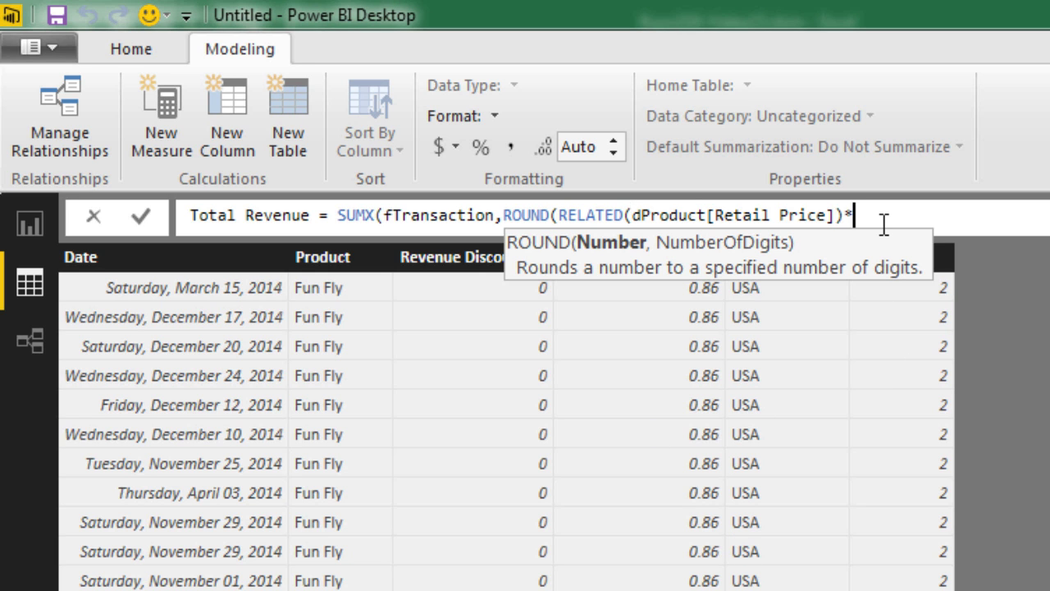
type("1-")
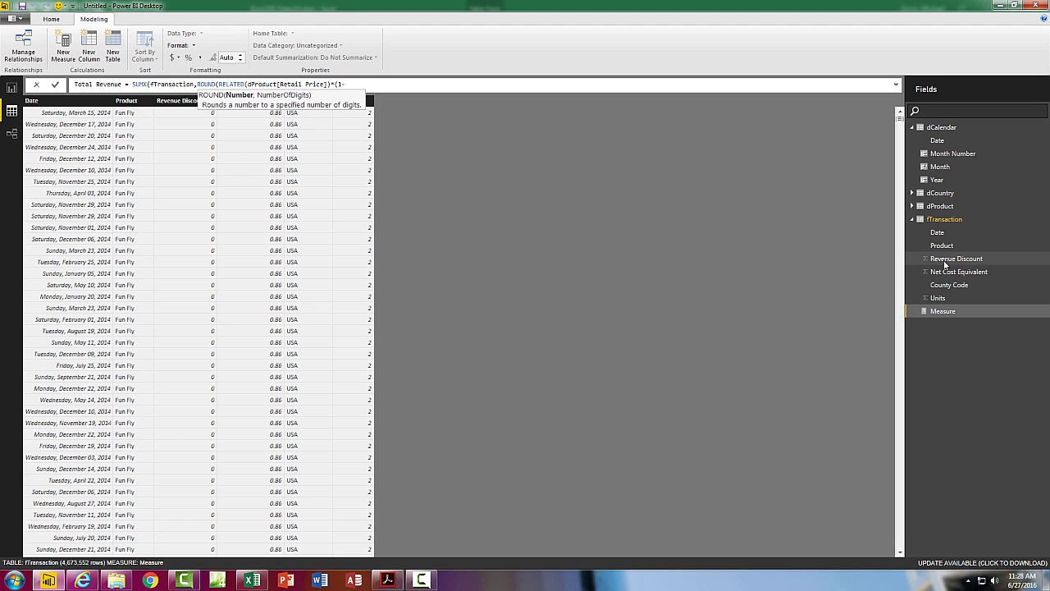
left_click(945, 261)
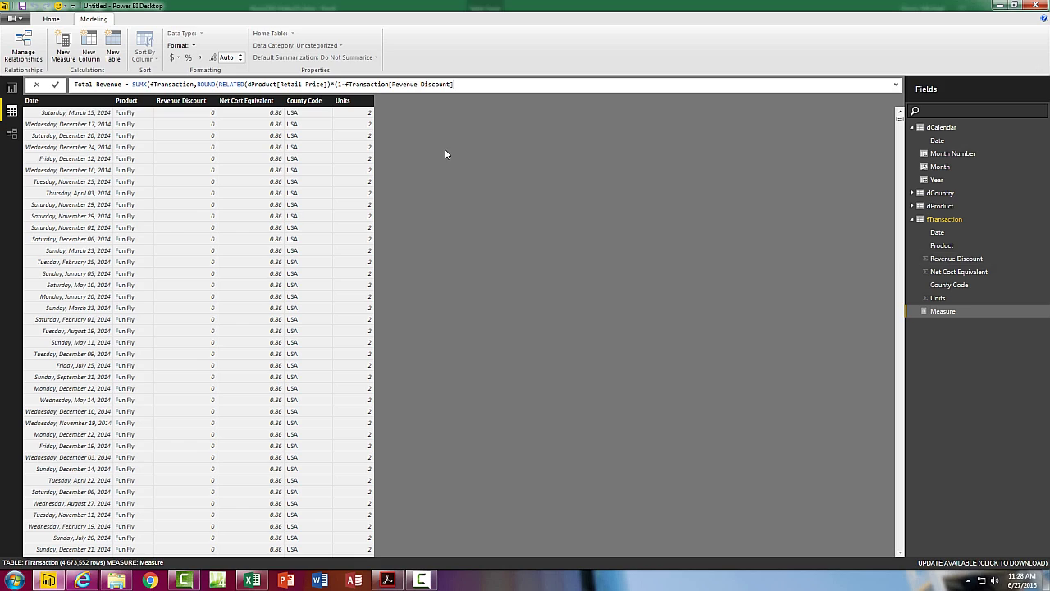
type(")*")
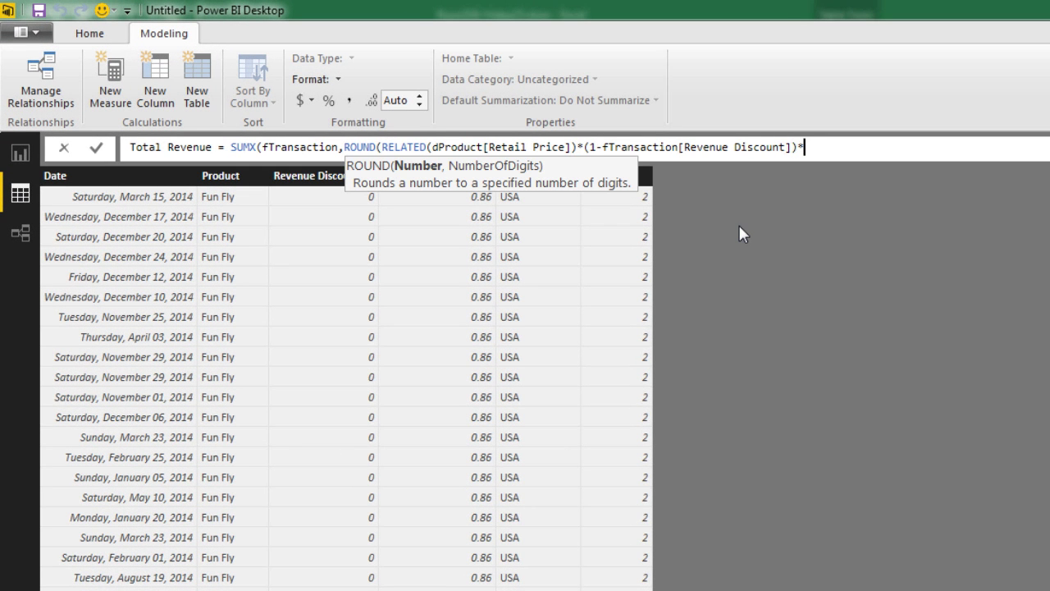
left_click(1049, 311)
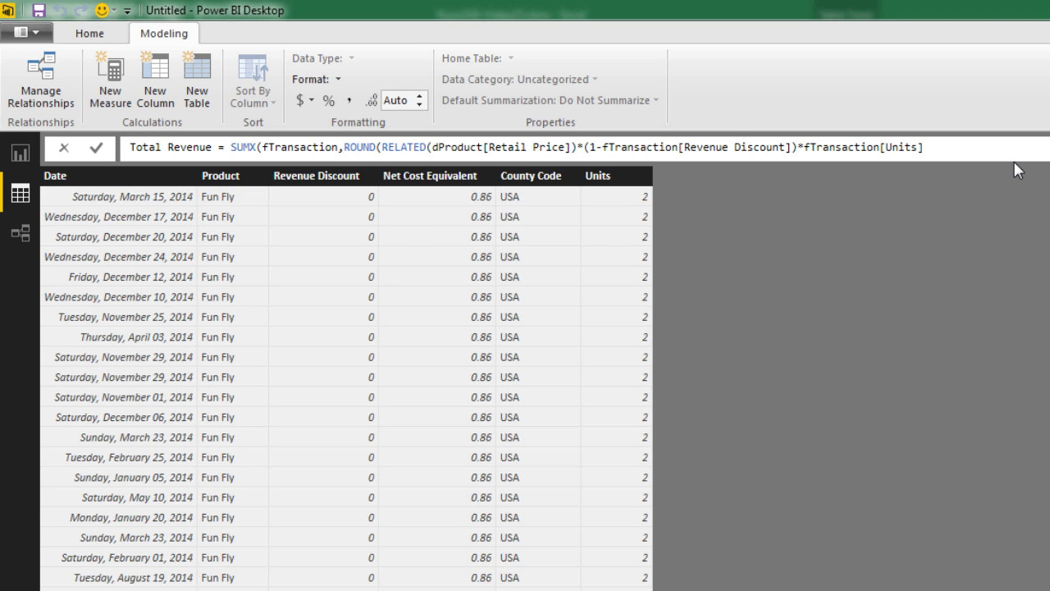
Round the Total Revenue expression to 2 digits, complete the measure and format it as Currency General
type(",")
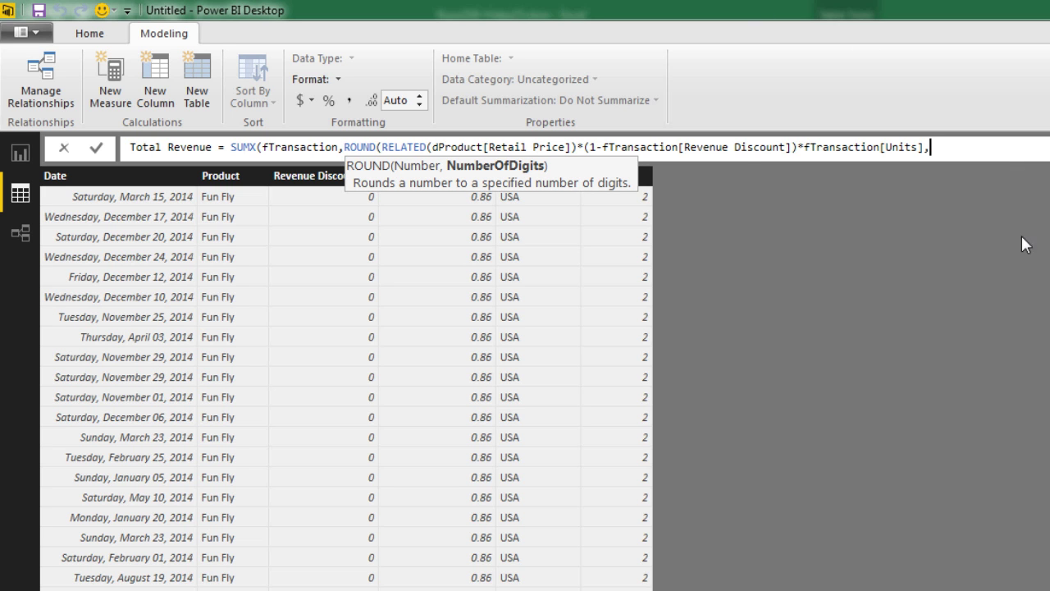
type("2)")
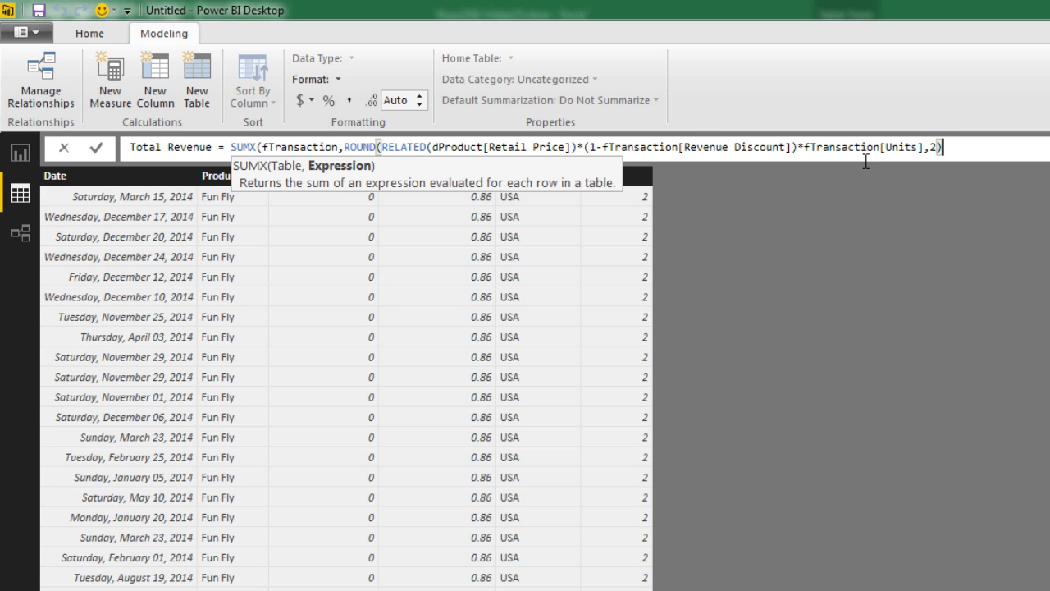
left_click(959, 144)
type(")")
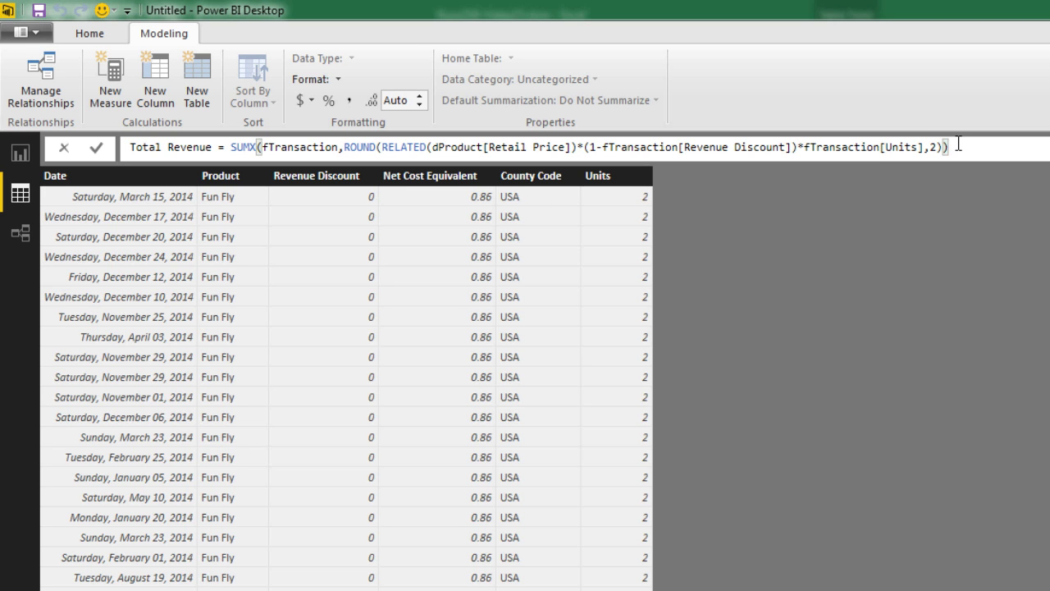
key("Return")
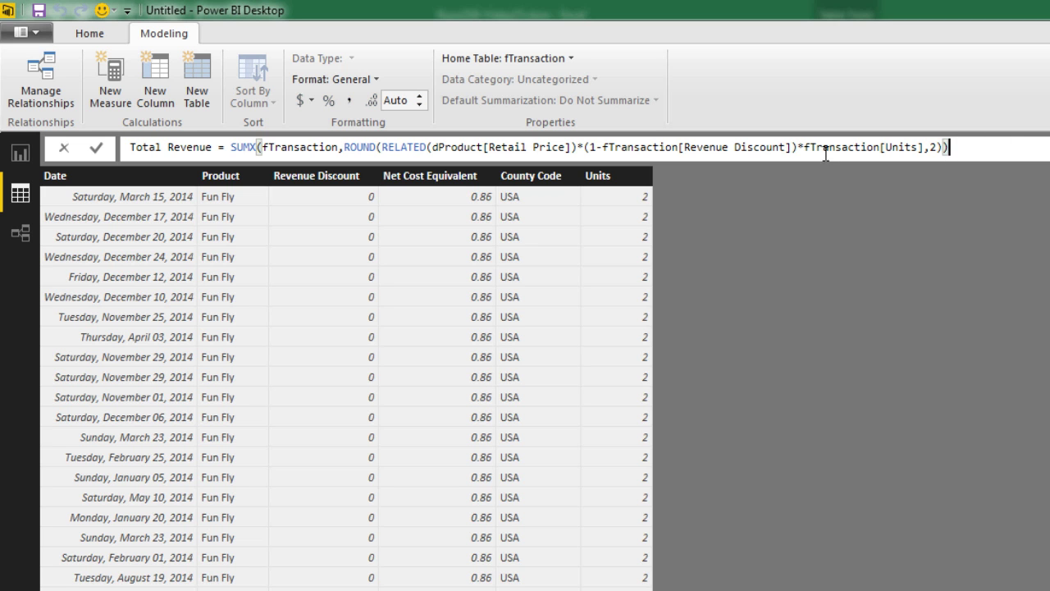
left_click(309, 102)
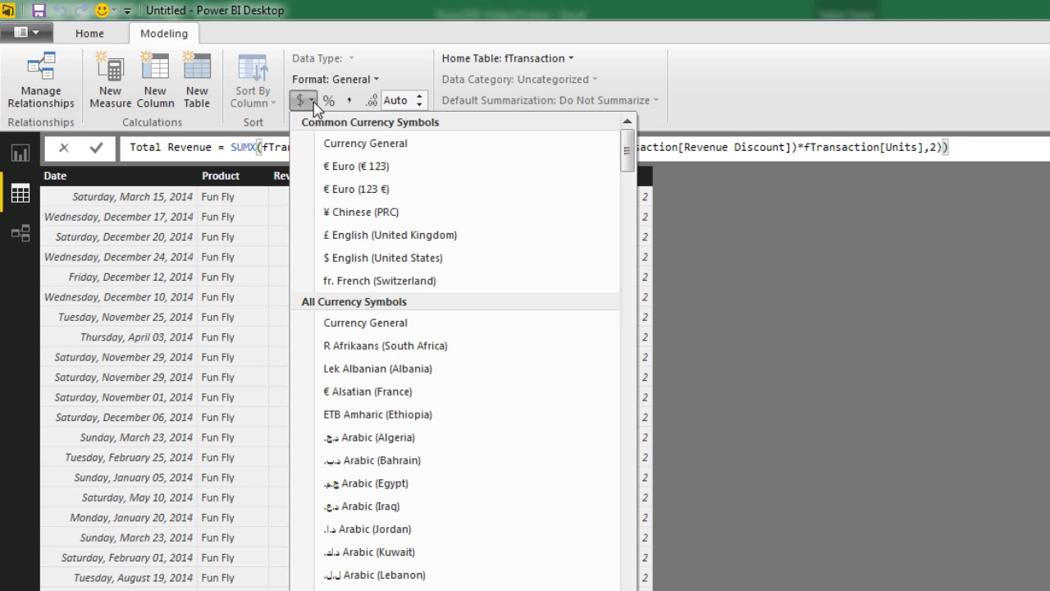
left_click(349, 145)
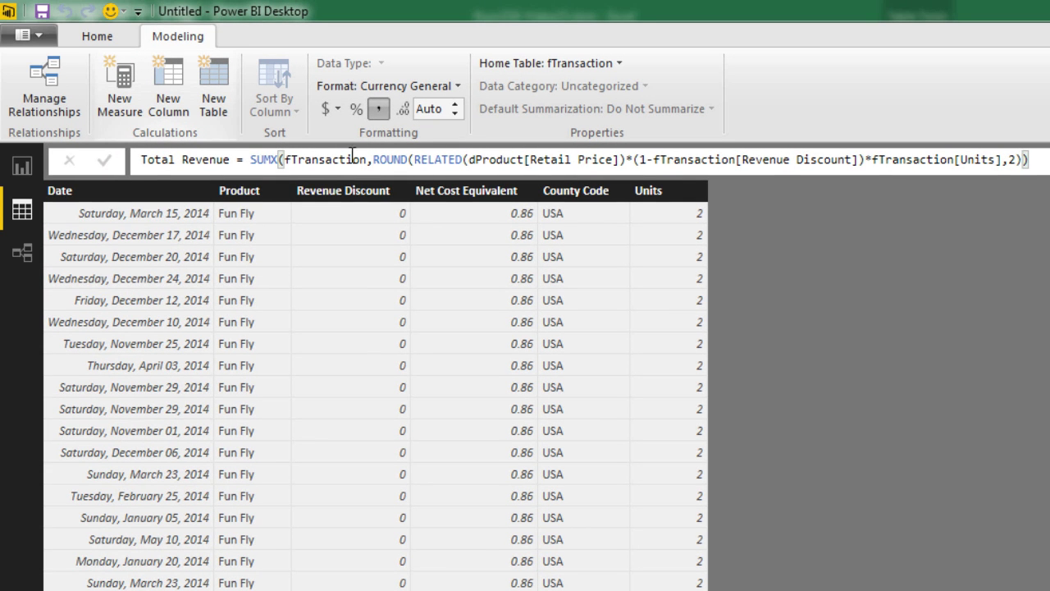
Copy the whole Total Revenue formula into a new measure and rename it Total COGS
left_click_drag(1029, 159, 111, 160)
key("ctrl+c")
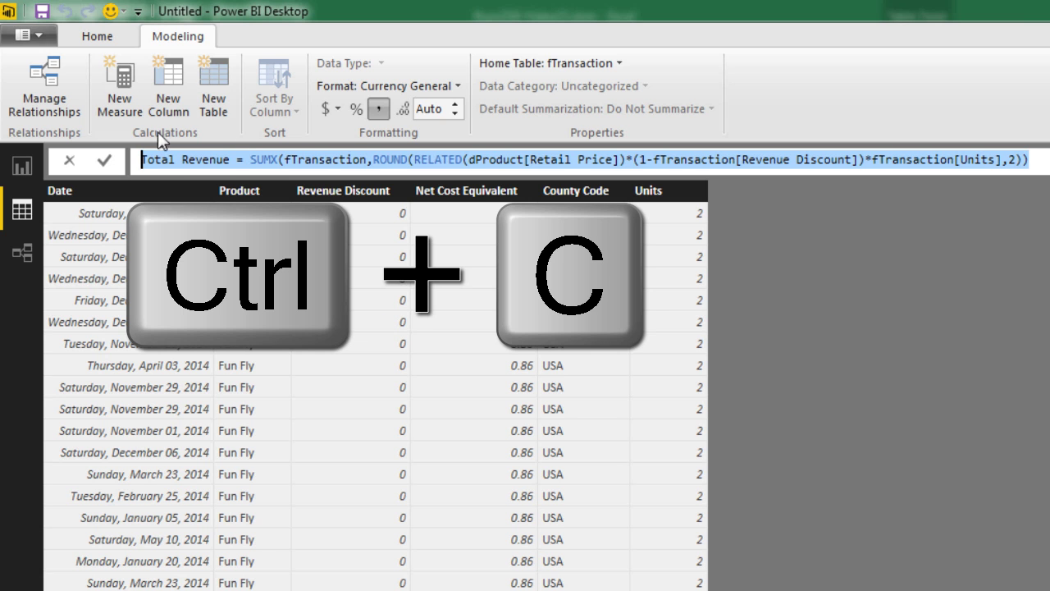
left_click(127, 84)
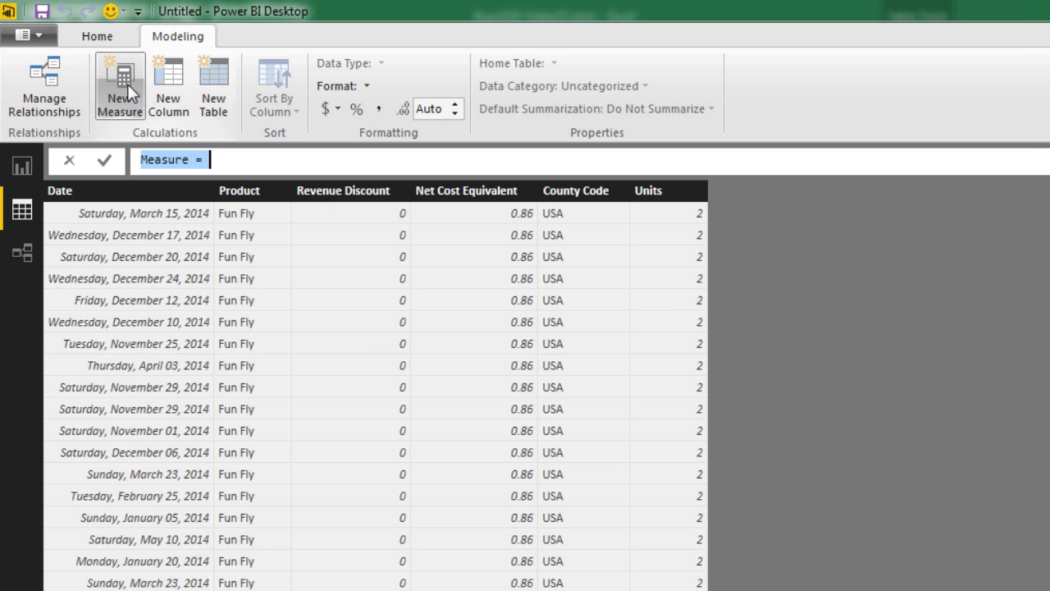
key("ctrl+v")
double_click(212, 158)
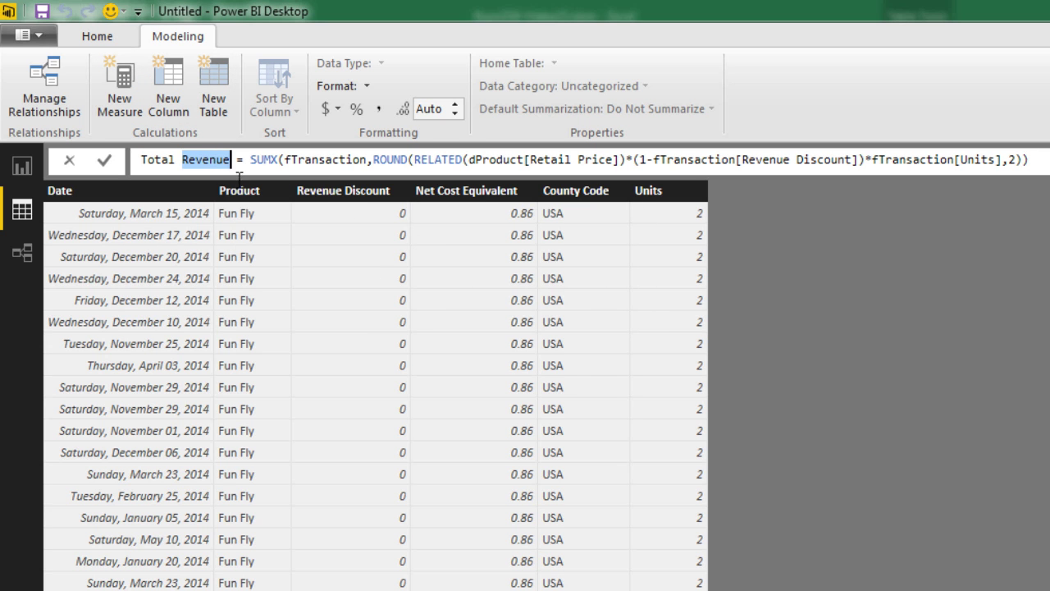
type("COGS")
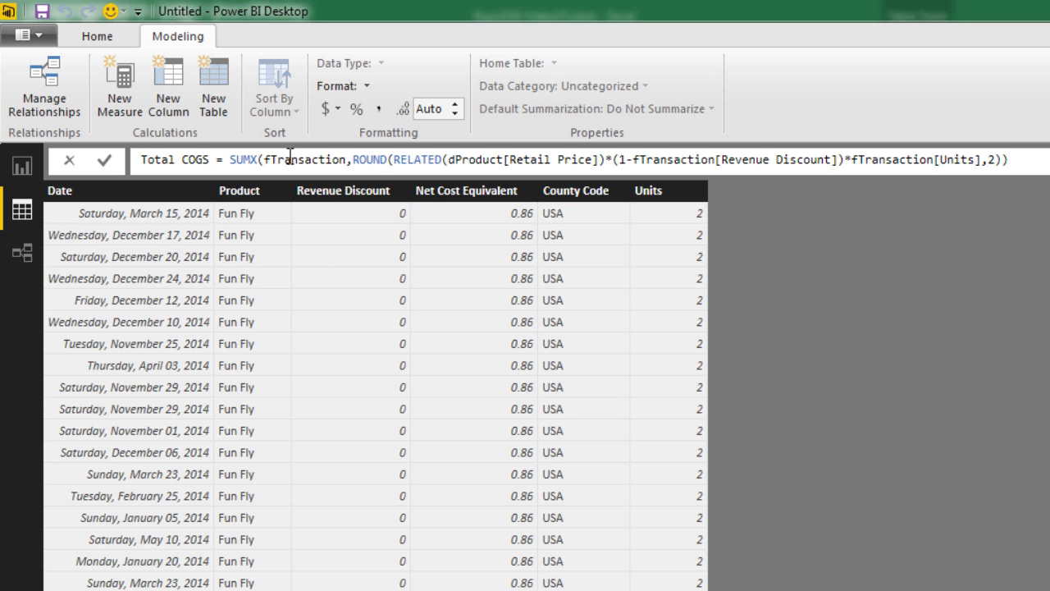
Replace Retail Price with dProduct[Standard Cost] inside RELATED in the Total COGS formula
left_click(476, 159)
left_click(509, 159)
left_click_drag(509, 159, 597, 158)
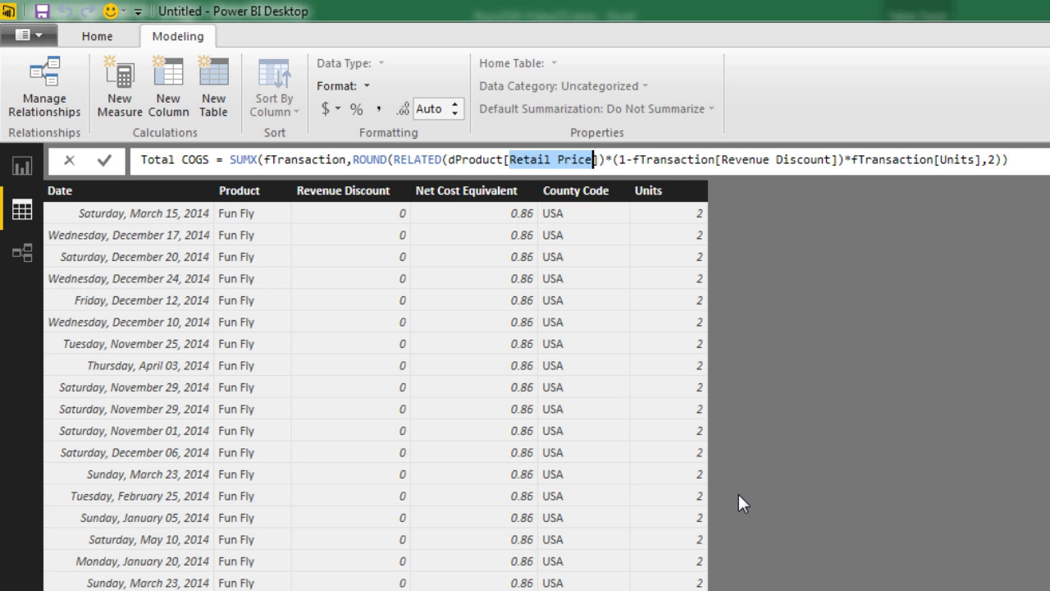
type("s")
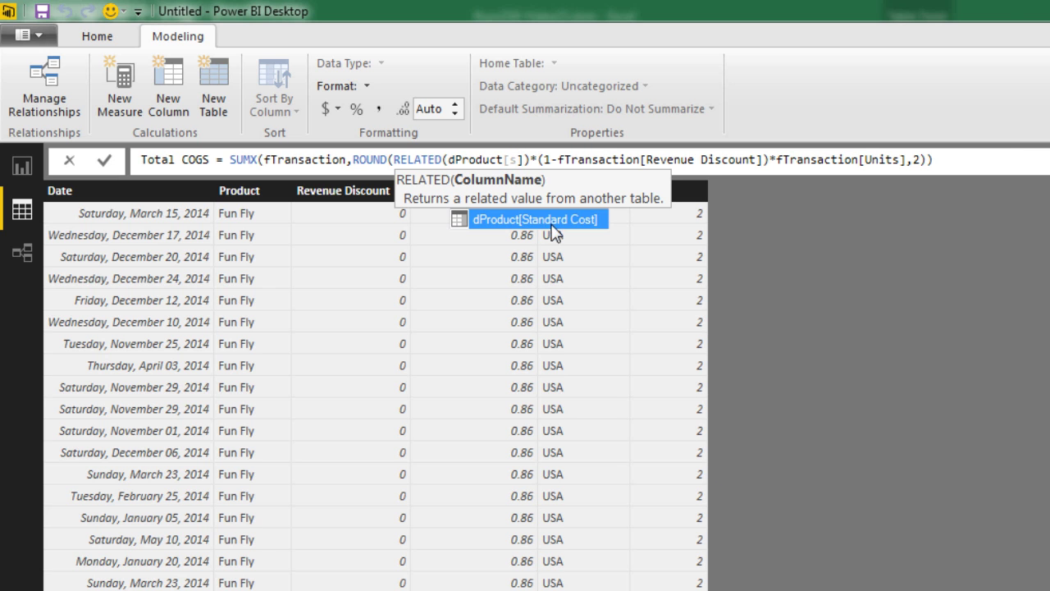
key("Tab")
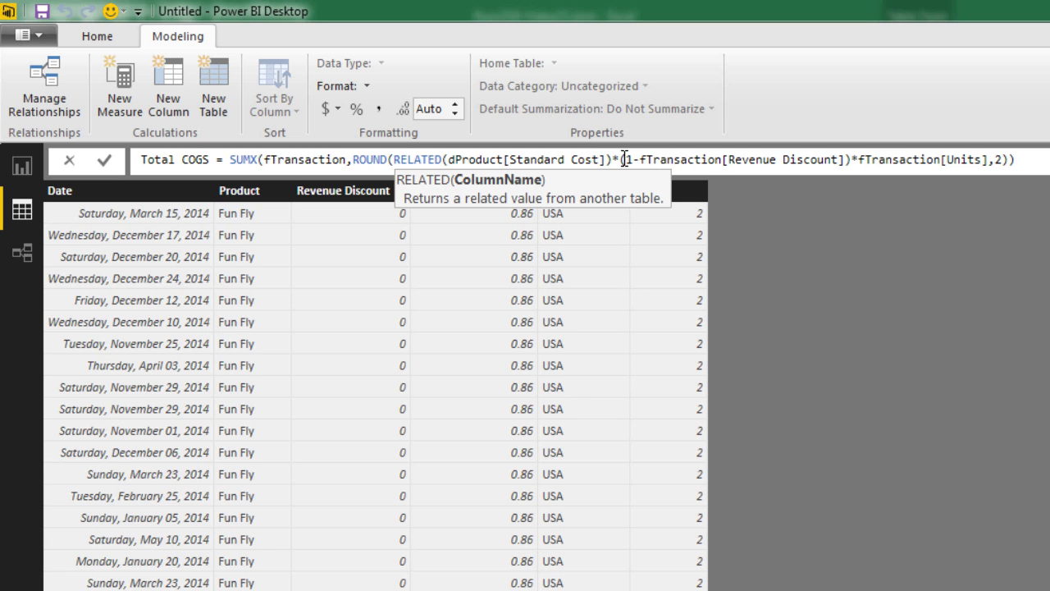
Replace the revenue discount factor in Total COGS with fTransaction[Net Cost Equivalent] and format the measure as Currency General
left_click_drag(620, 159, 855, 161)
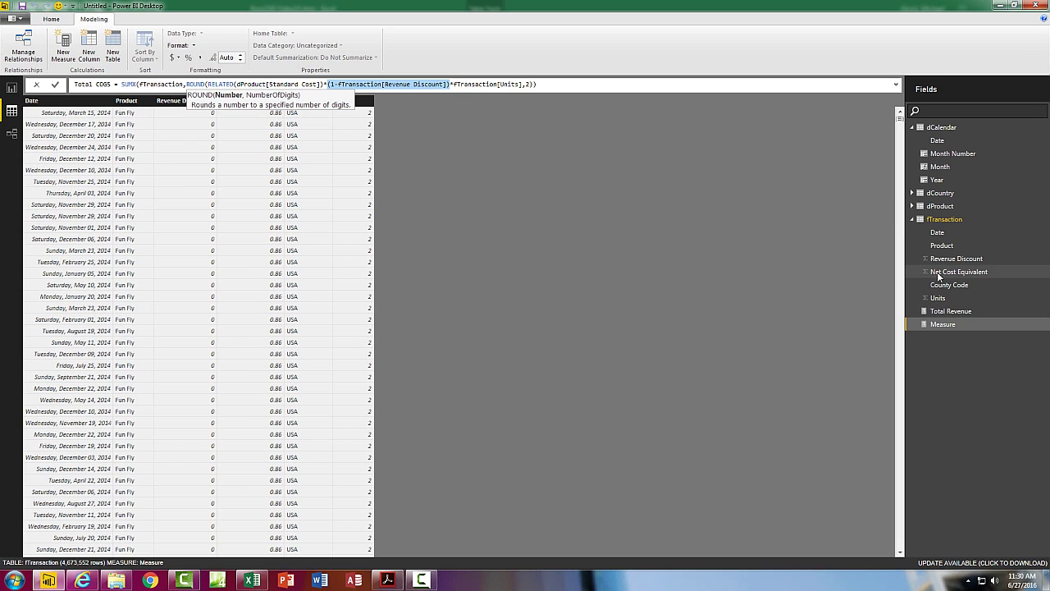
left_click(942, 273)
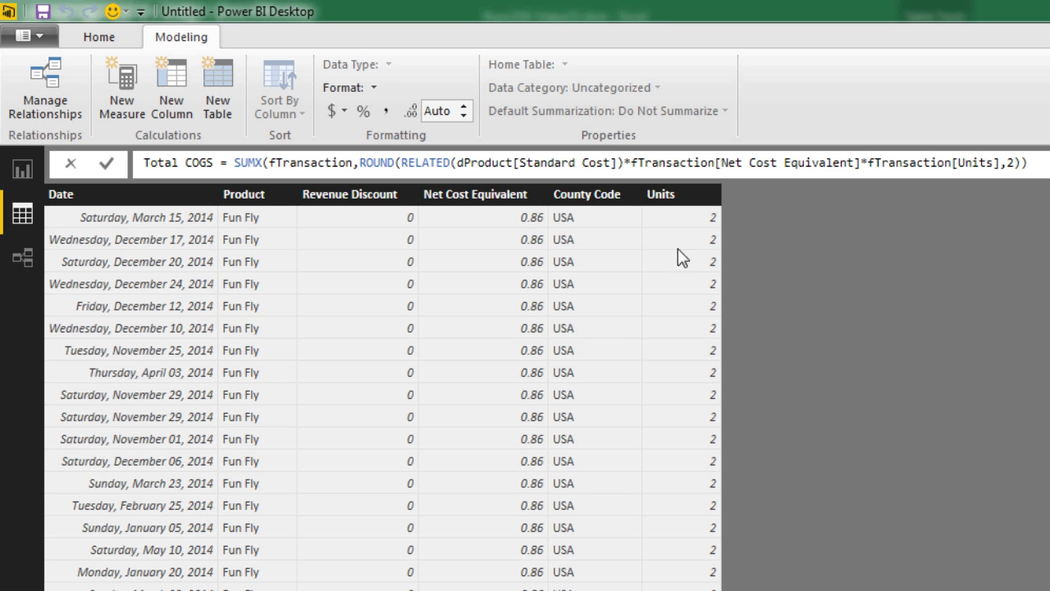
left_click(347, 109)
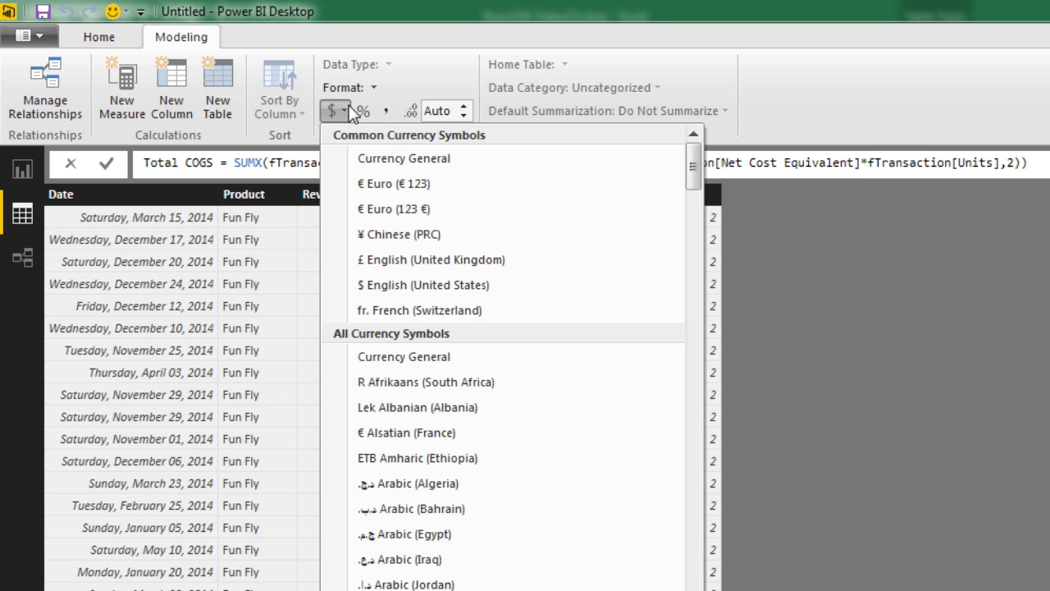
left_click(434, 169)
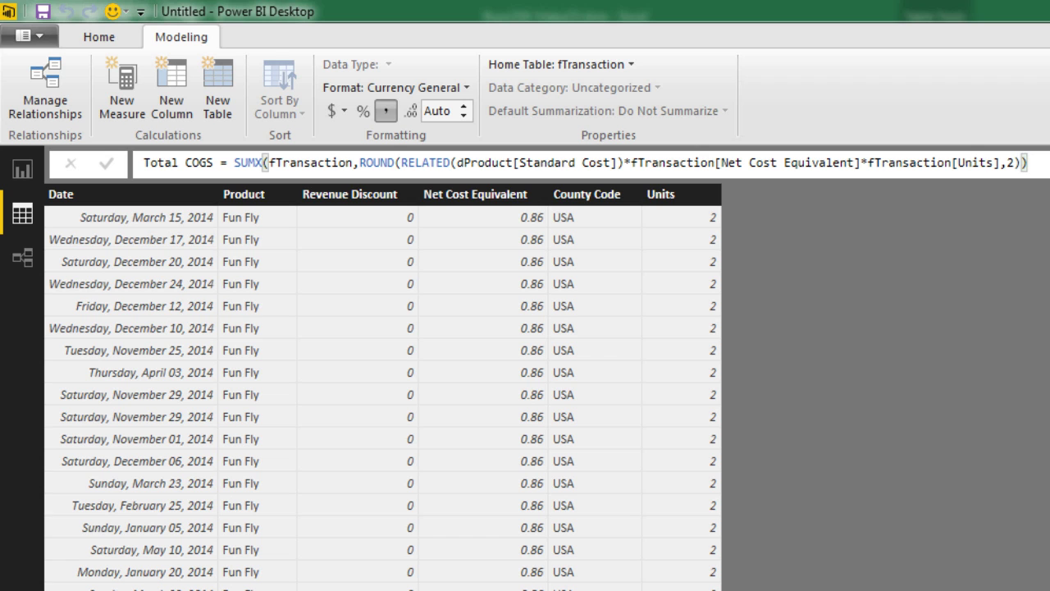
Create the measure Total Gross Profit = [Total Revenue] - [Total COGS] and format it as Currency General
left_click(136, 120)
type("Total Gross Profit ")
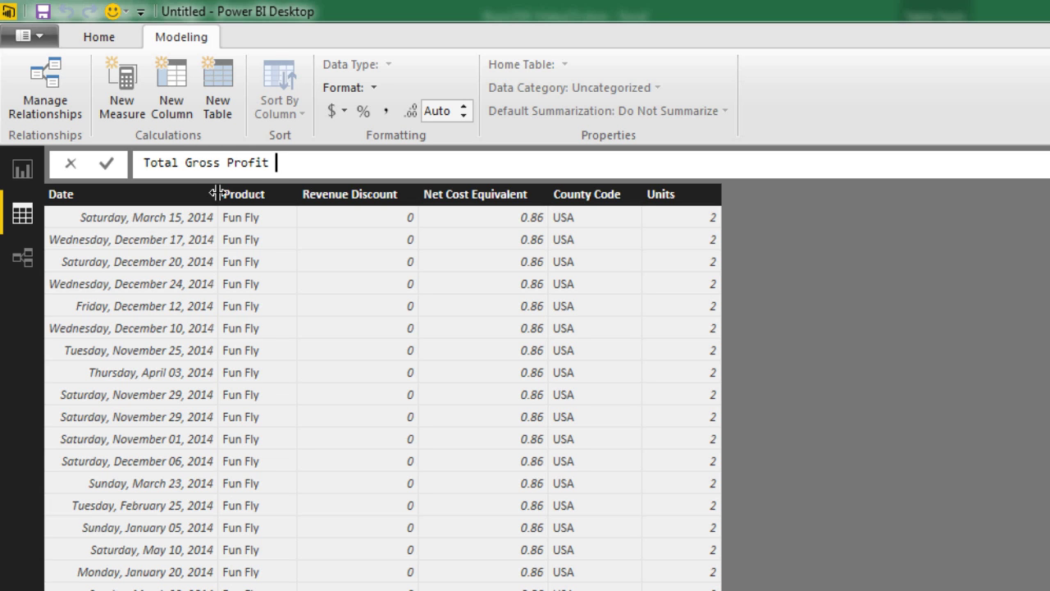
type("= [")
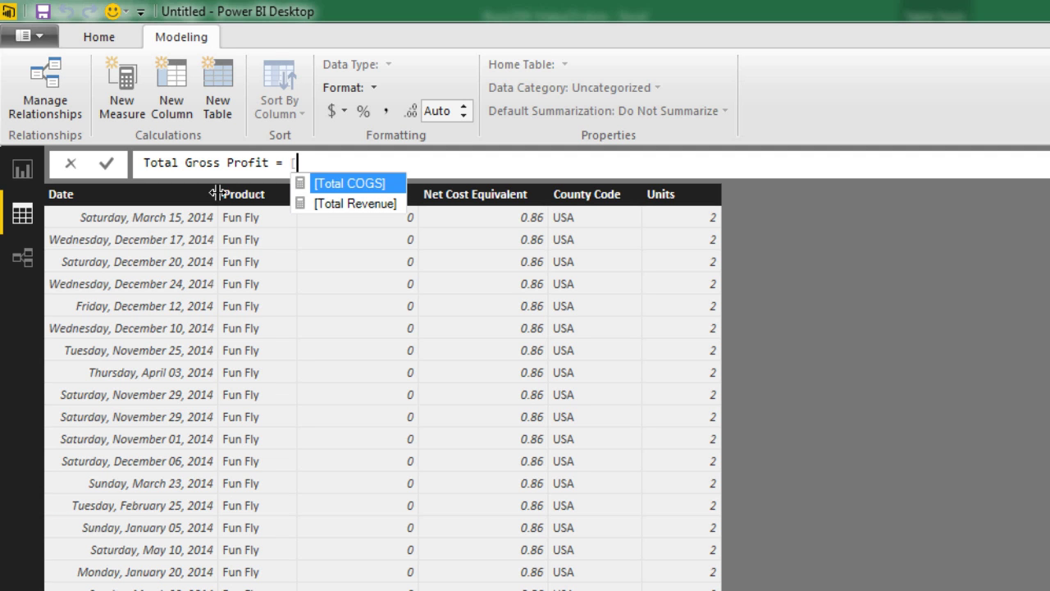
key("Down")
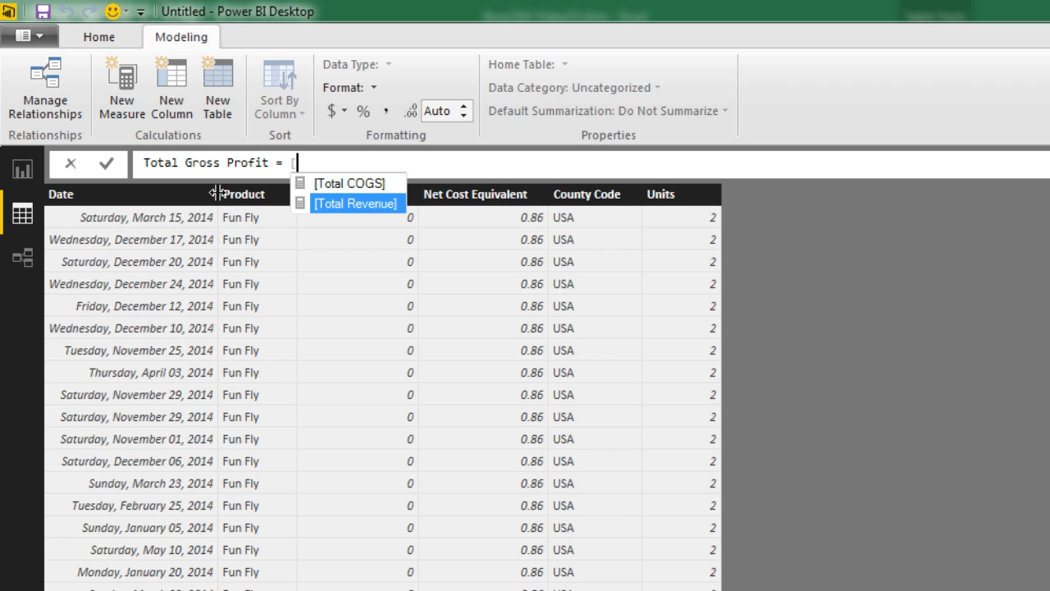
key("Tab")
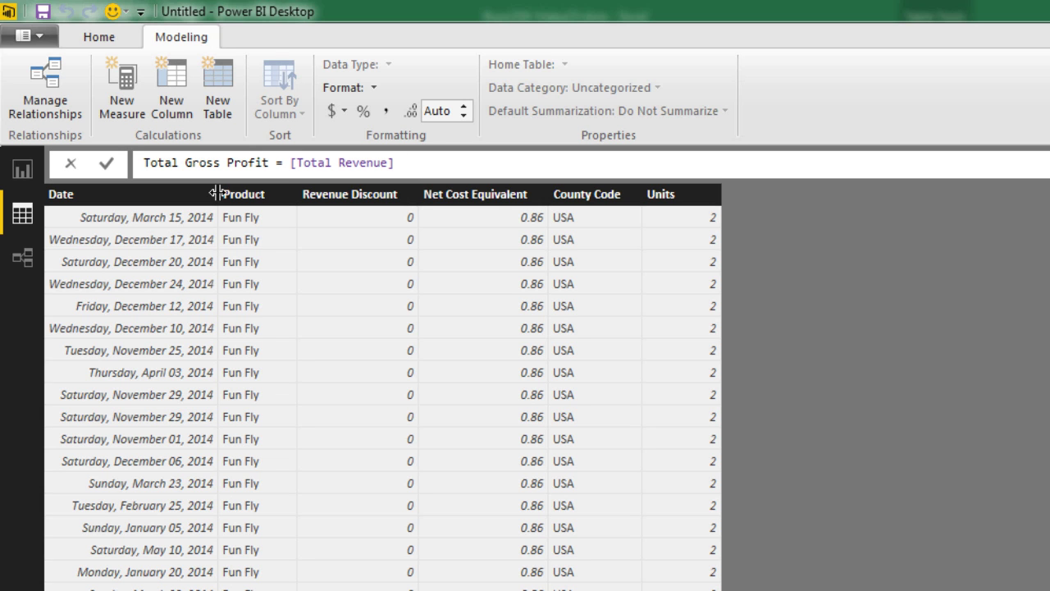
type("- [")
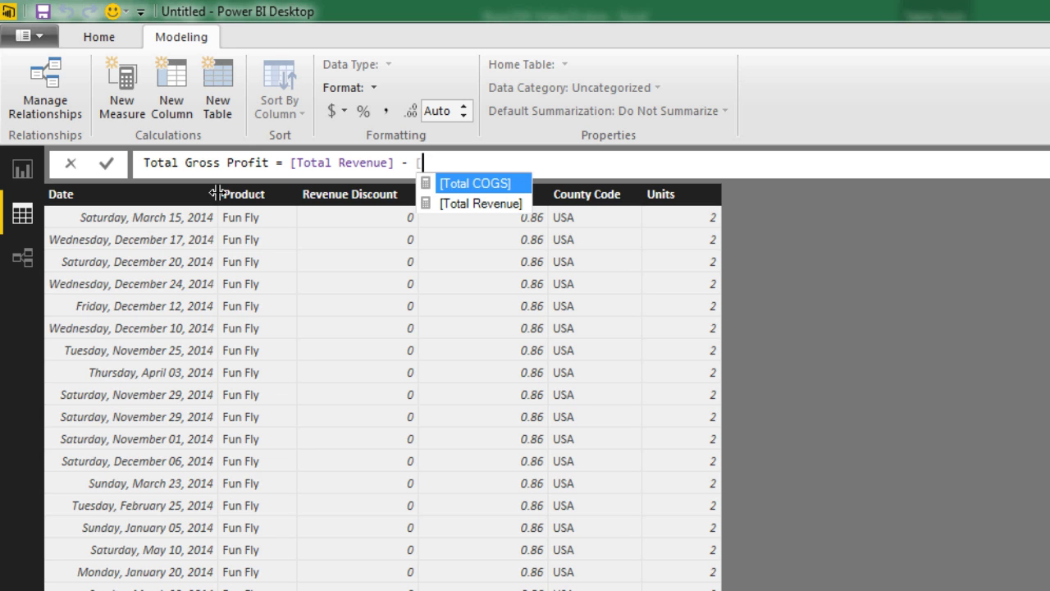
key("Tab")
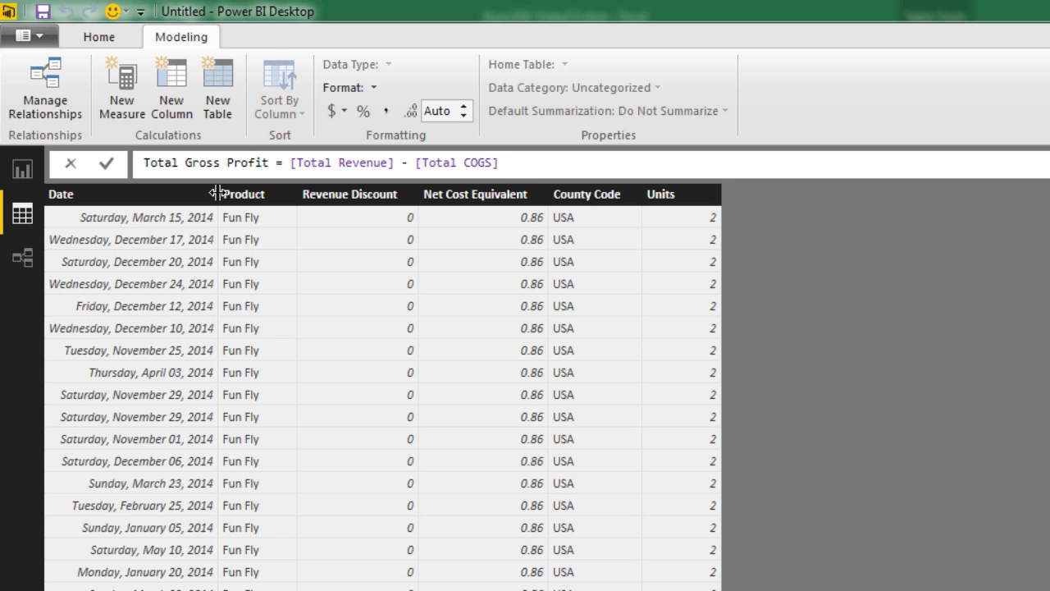
left_click(344, 112)
left_click(380, 160)
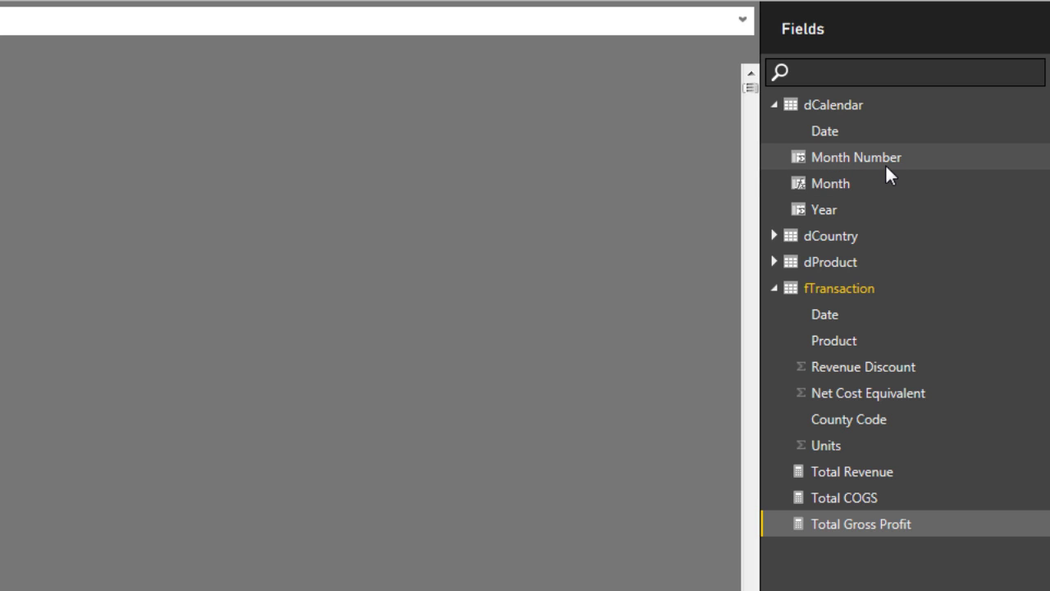
Hide Month Number in dCalendar and CountyCode in dCountry from the report view
right_click(816, 158)
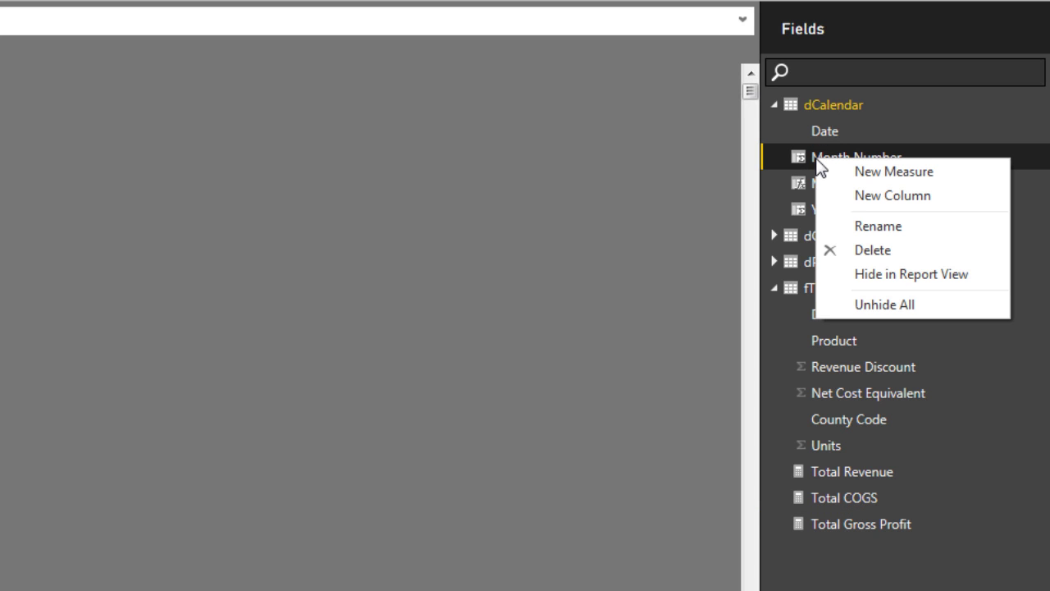
left_click(871, 273)
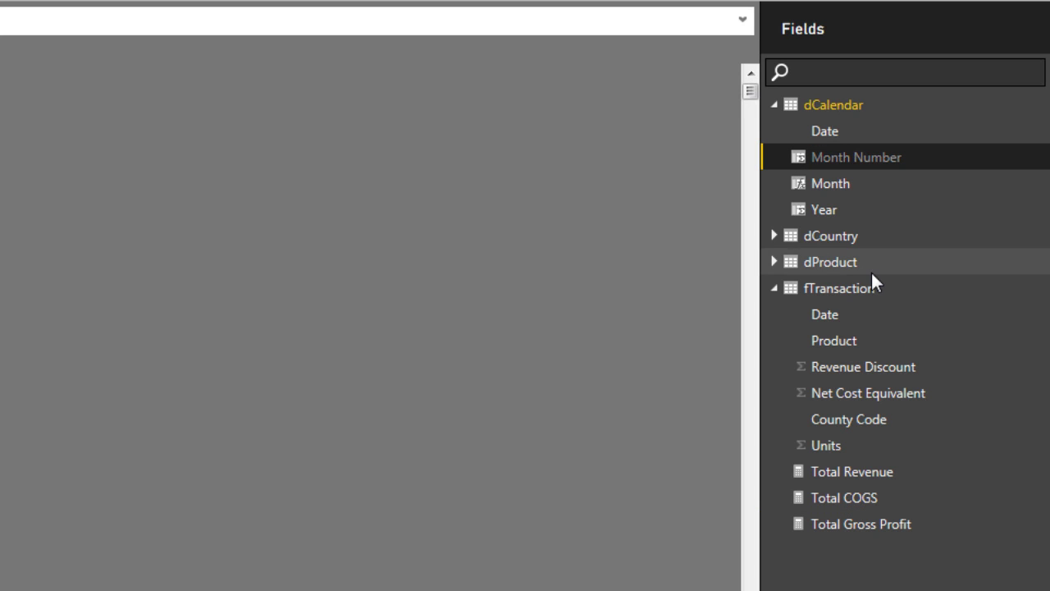
left_click(776, 234)
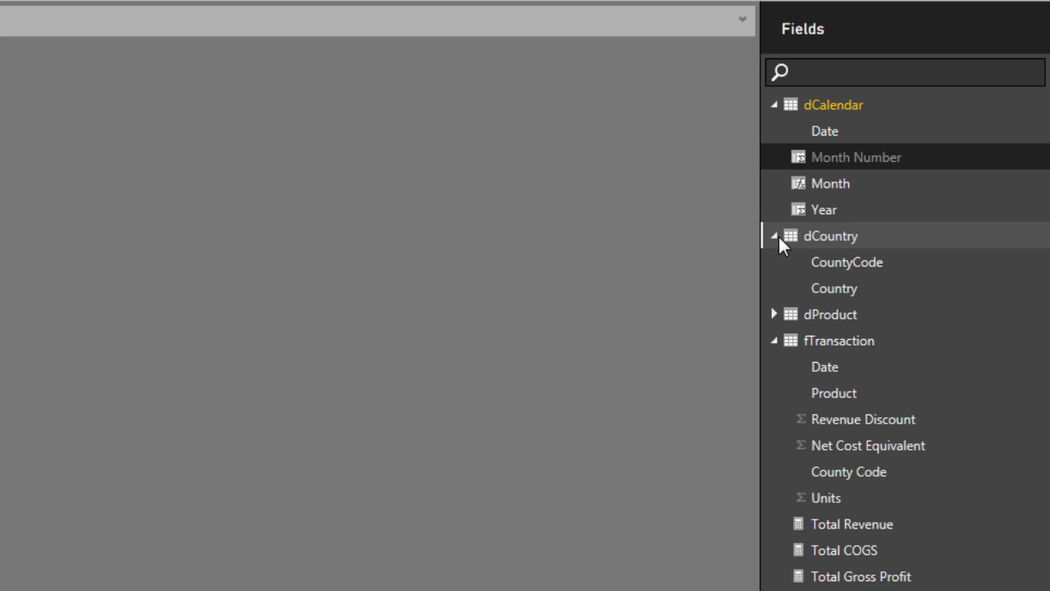
right_click(828, 262)
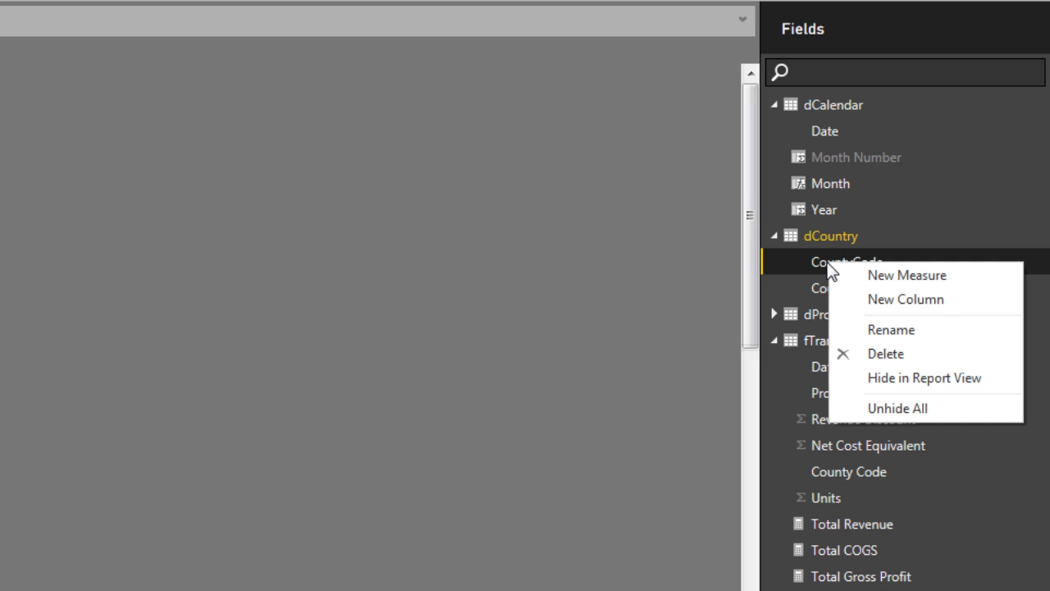
left_click(887, 384)
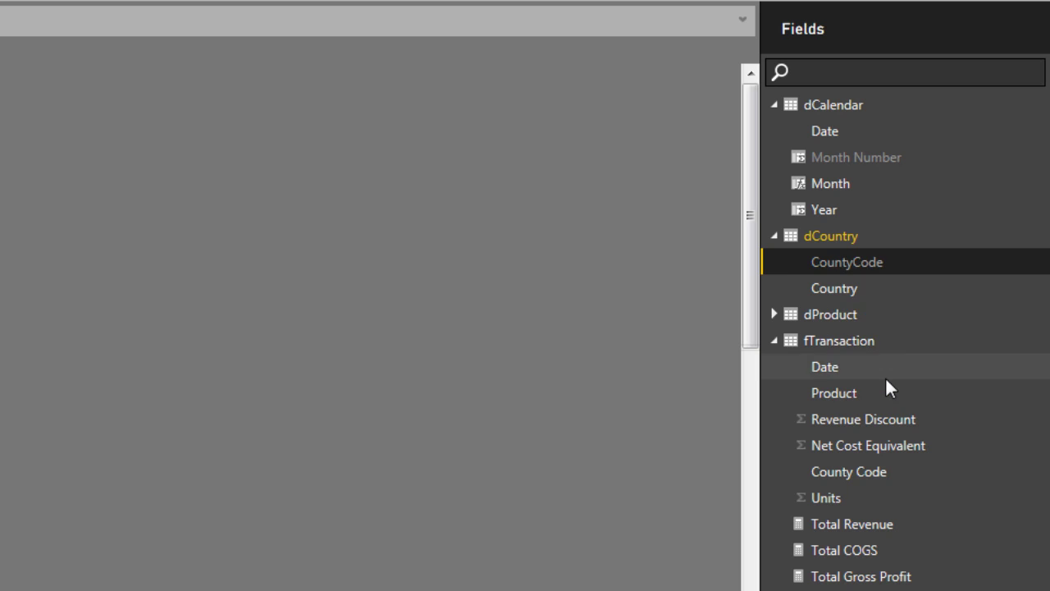
Hide the Retail Price and Standard Cost fields of dProduct from the report view
left_click(775, 315)
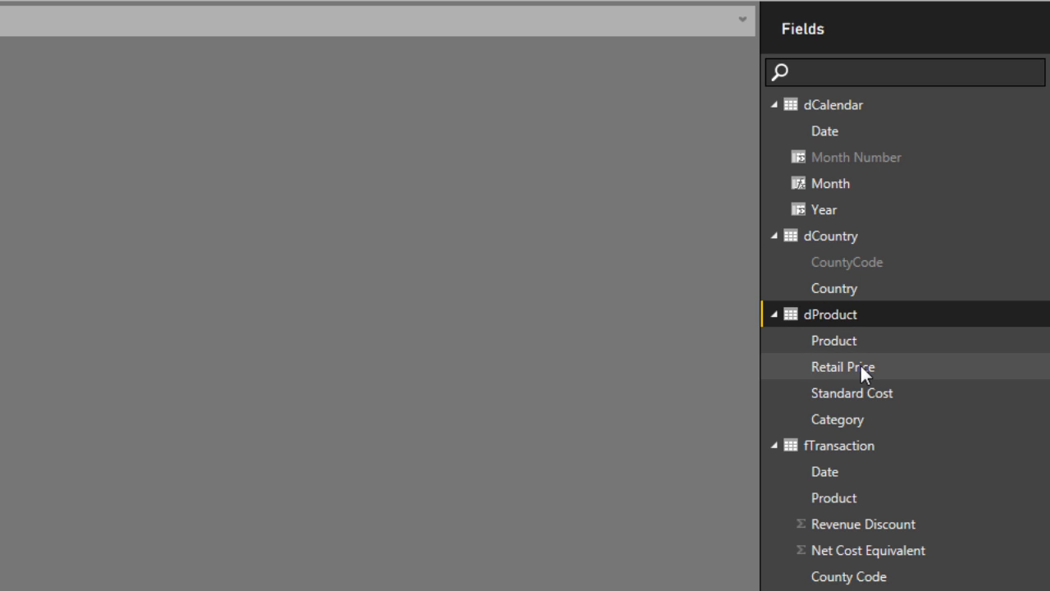
left_click(859, 365)
left_click(853, 388)
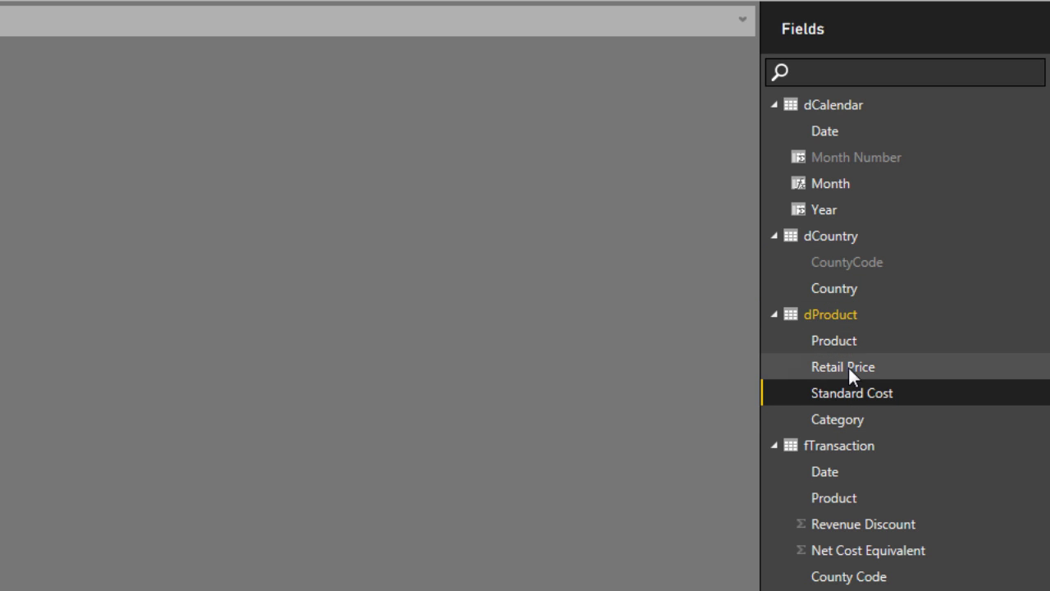
left_click(847, 365)
left_click(846, 393)
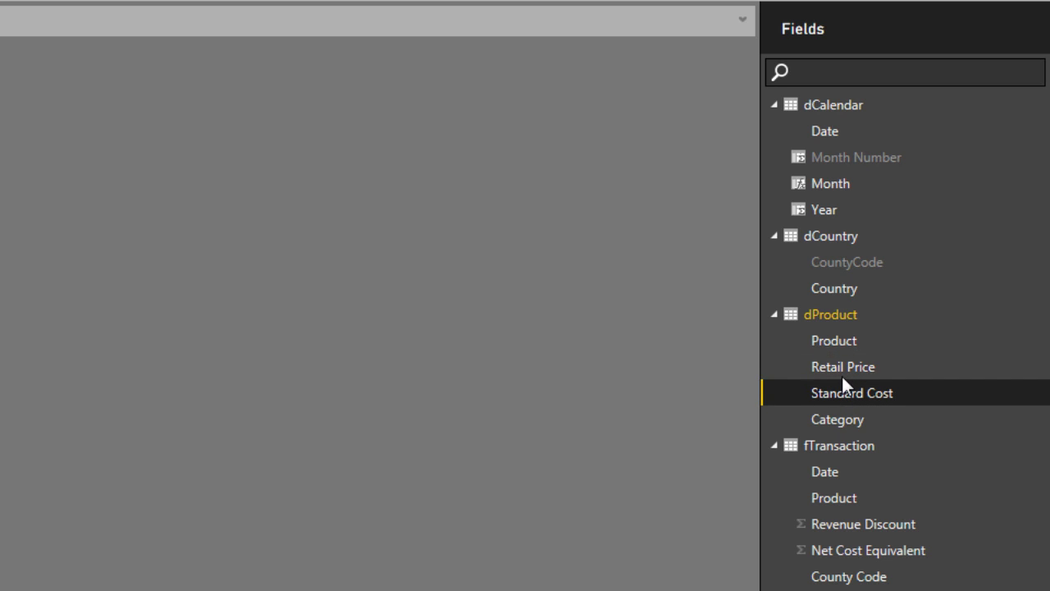
left_click(844, 369)
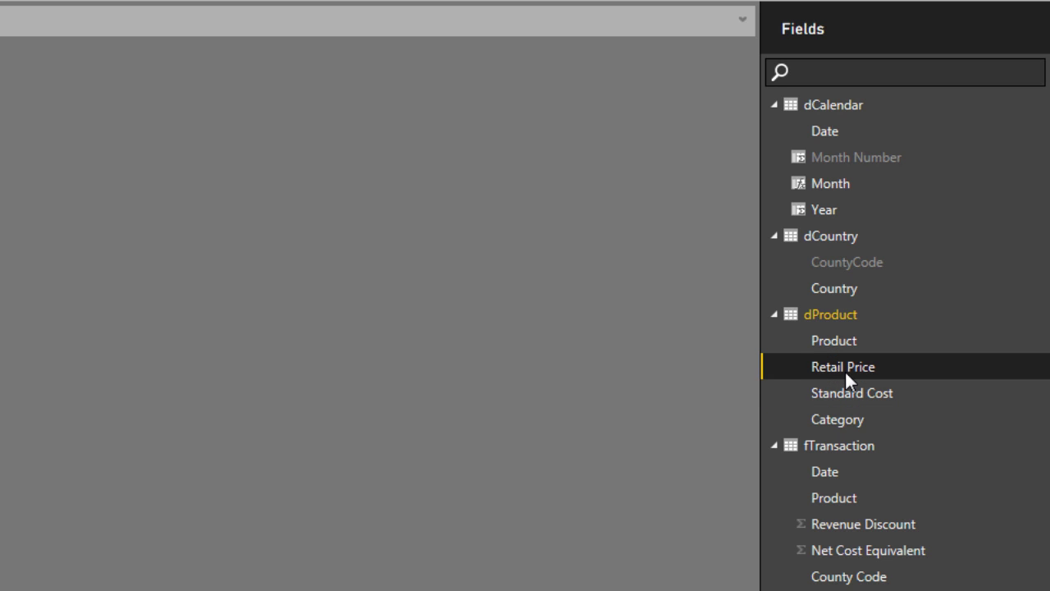
right_click(846, 365)
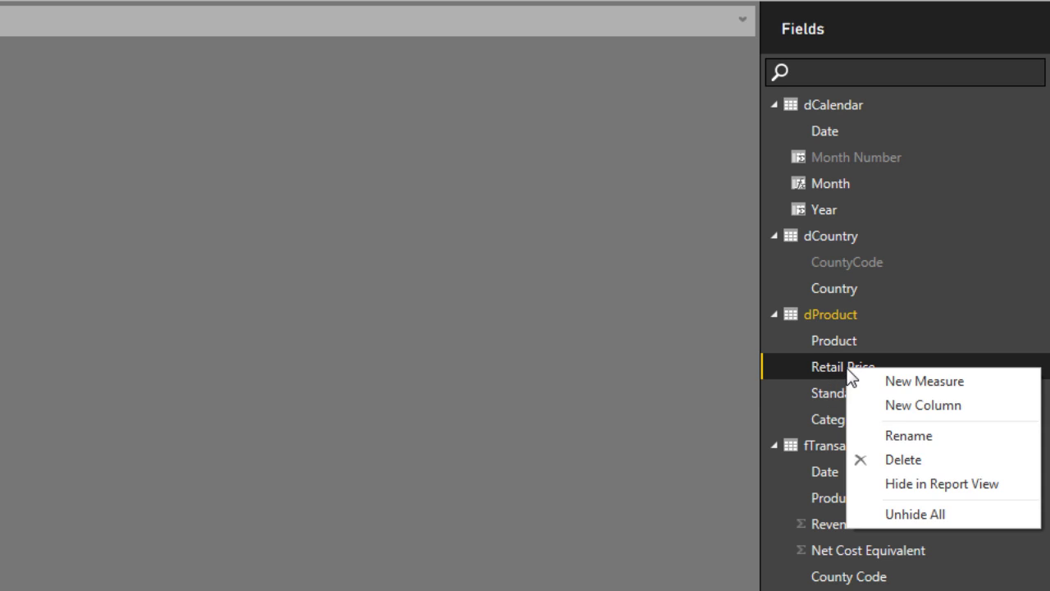
left_click(907, 482)
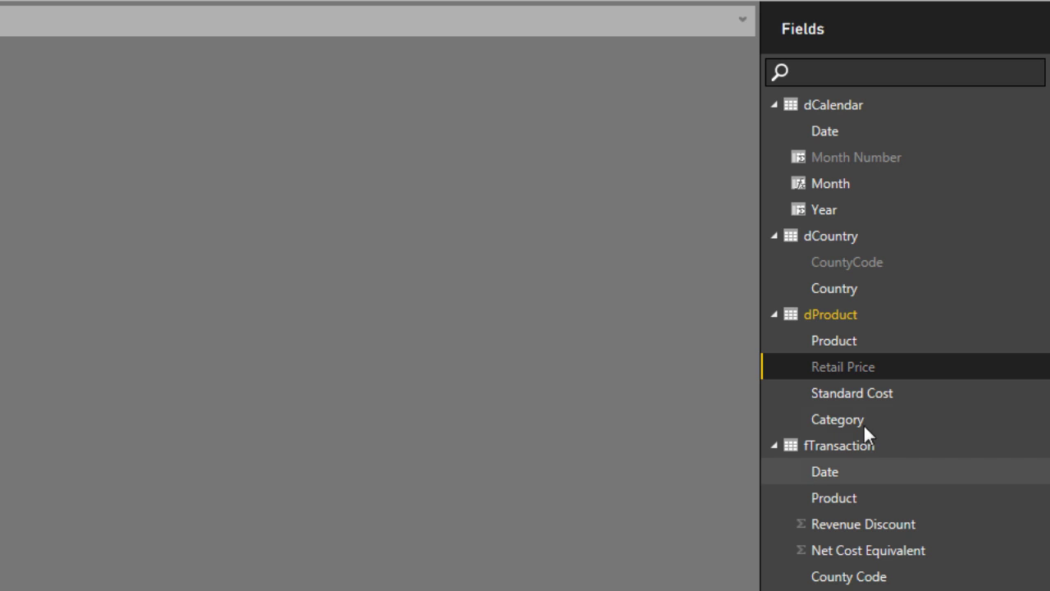
right_click(822, 391)
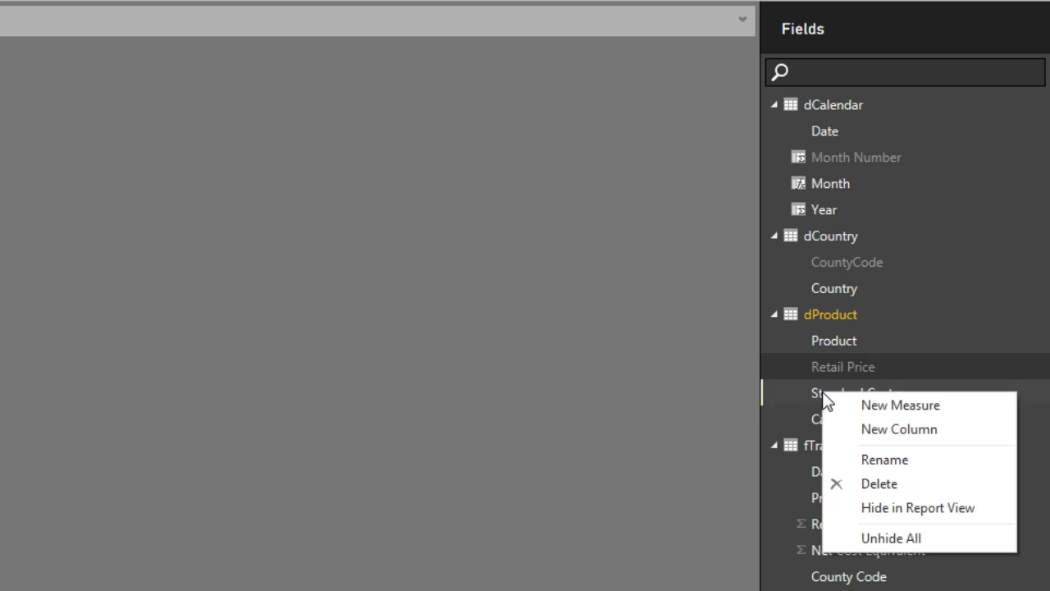
left_click(907, 504)
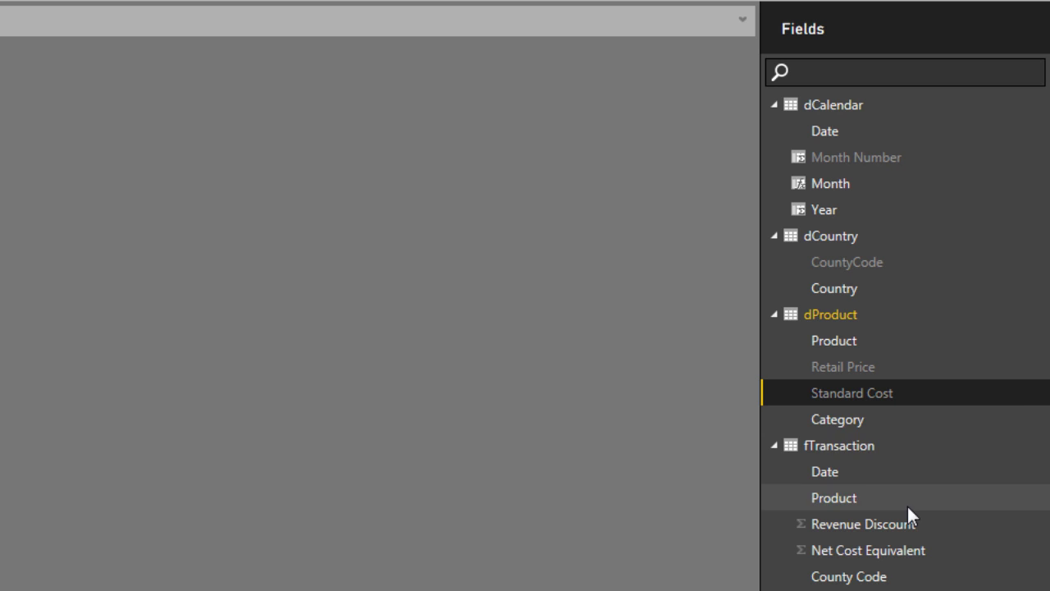
Hide the Date and Product fields of fTransaction from the report view
right_click(829, 472)
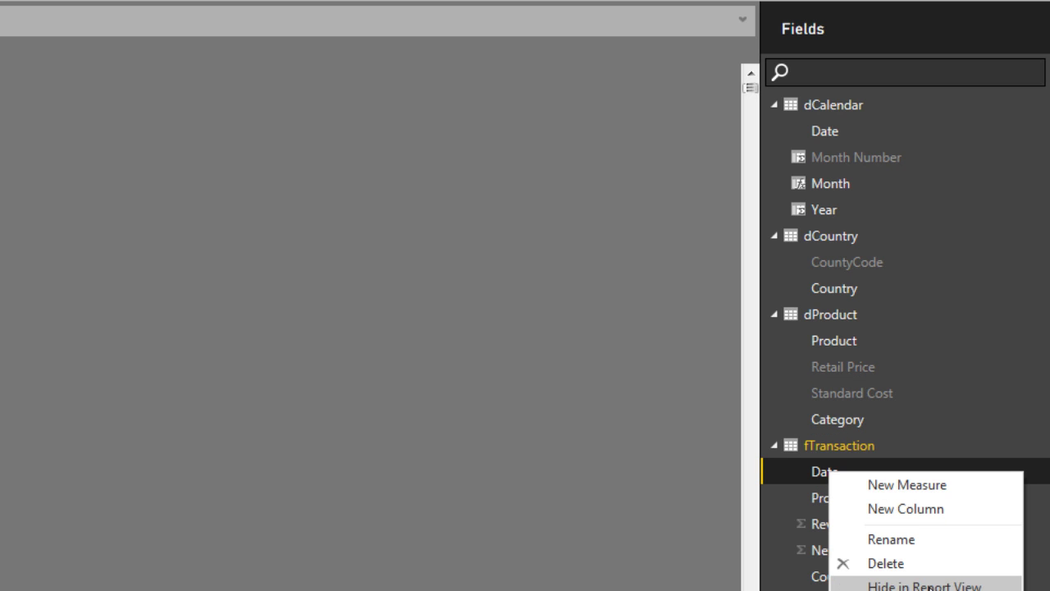
left_click(924, 585)
right_click(786, 361)
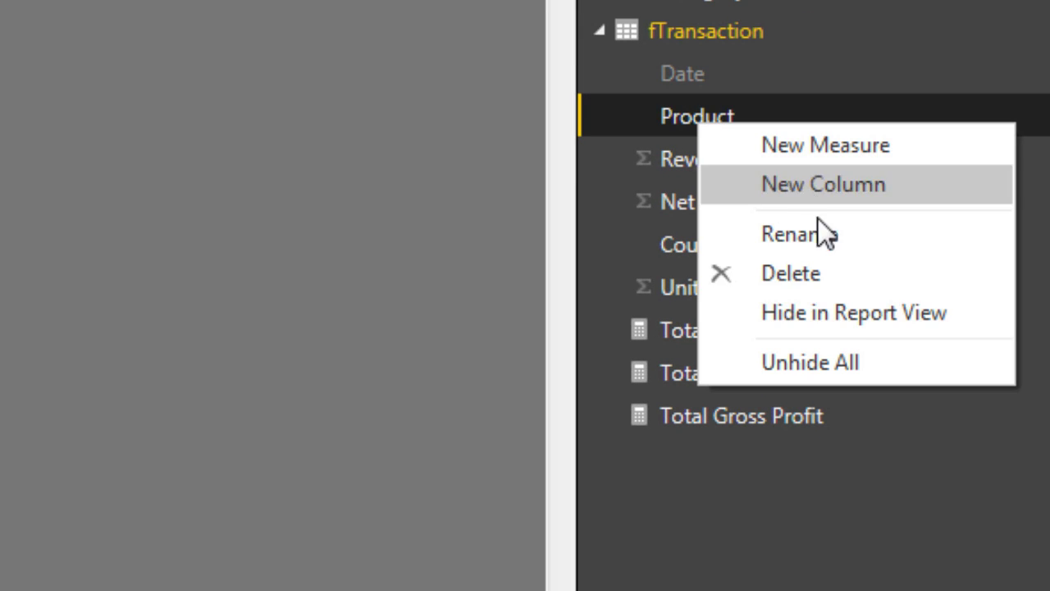
left_click(848, 313)
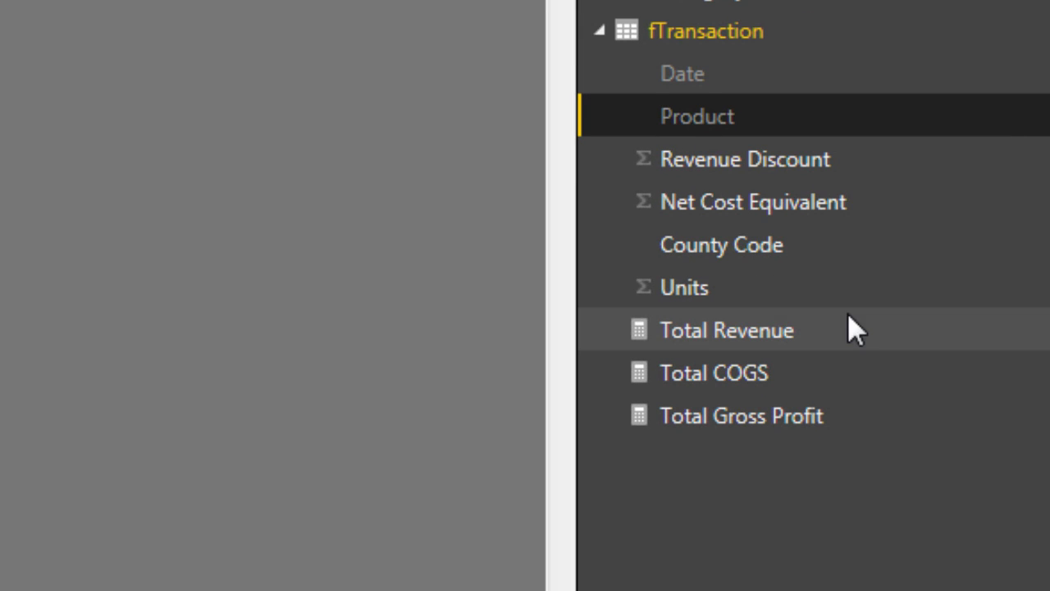
Hide the Revenue Discount and Net Cost Equivalent fields of fTransaction from the report view
left_click(718, 164)
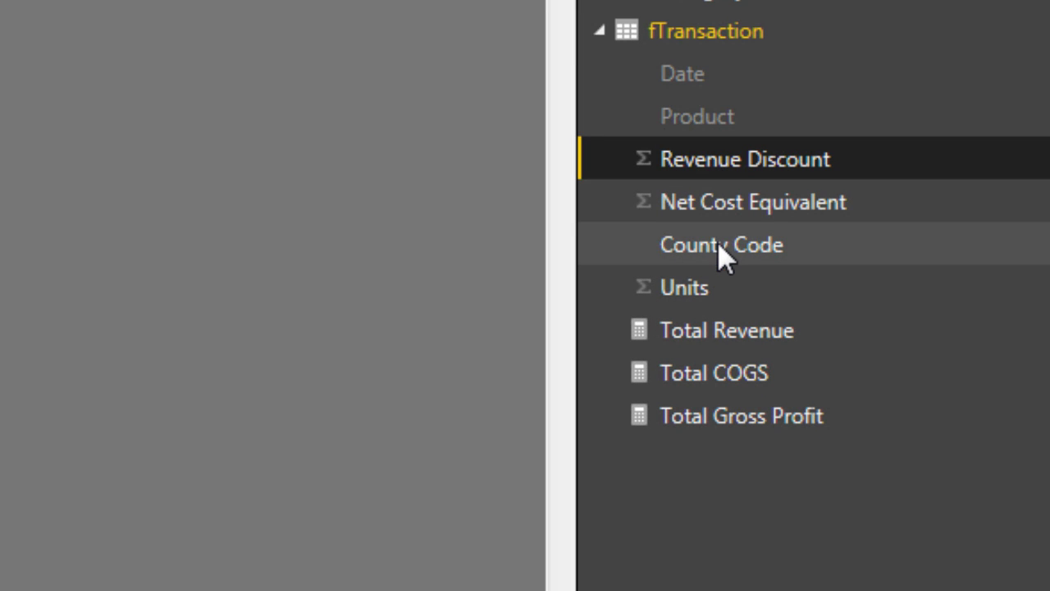
left_click(720, 247)
left_click(689, 156)
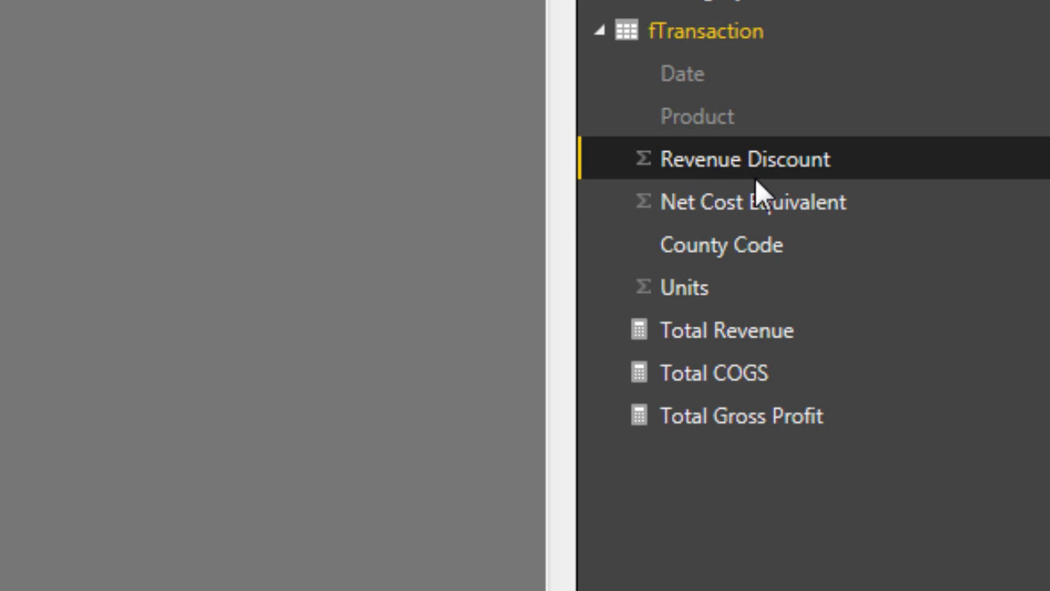
right_click(787, 166)
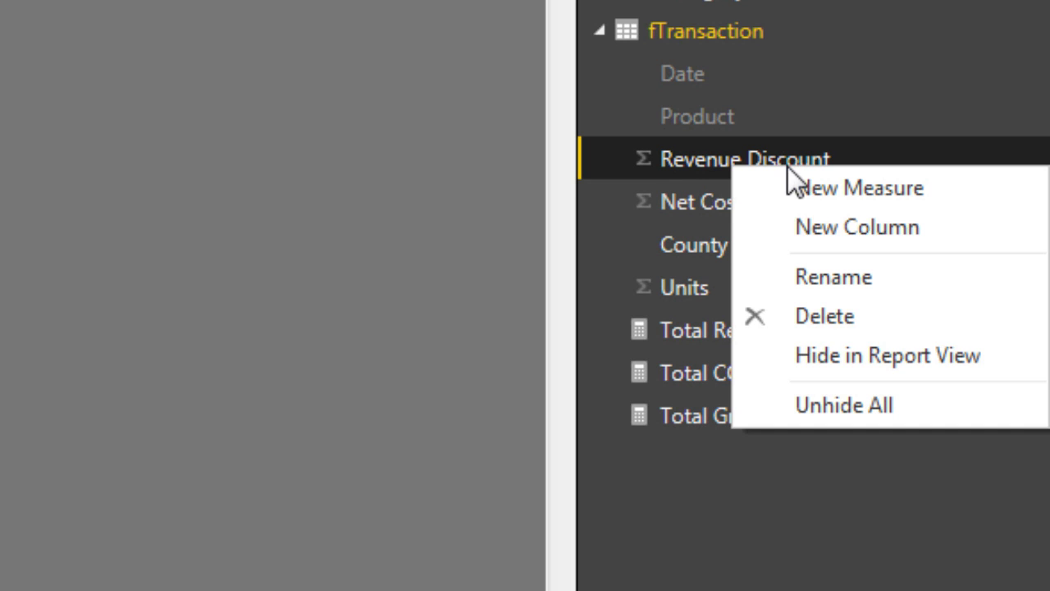
left_click(864, 347)
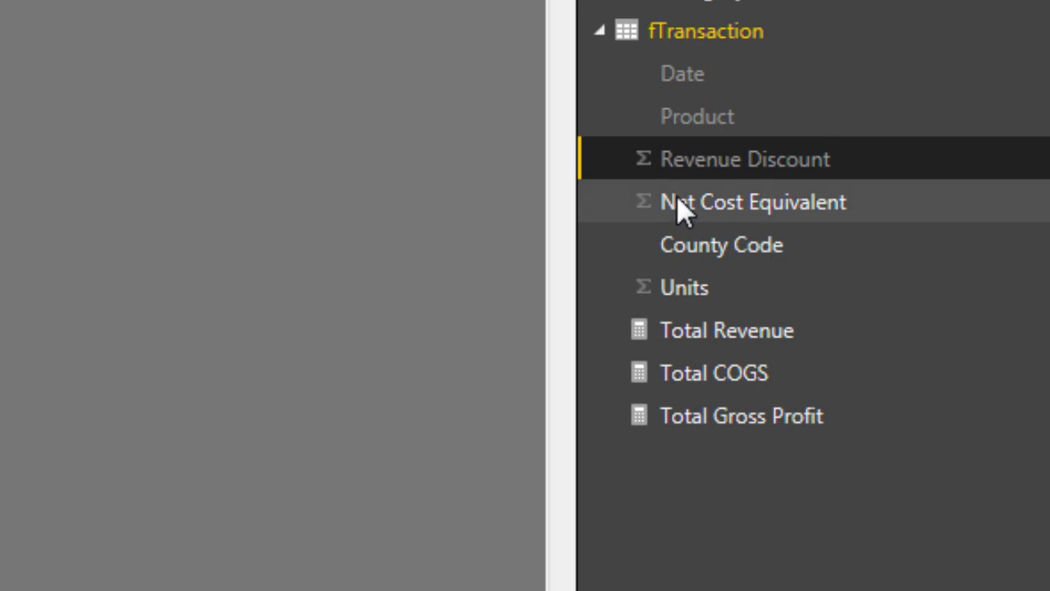
right_click(771, 205)
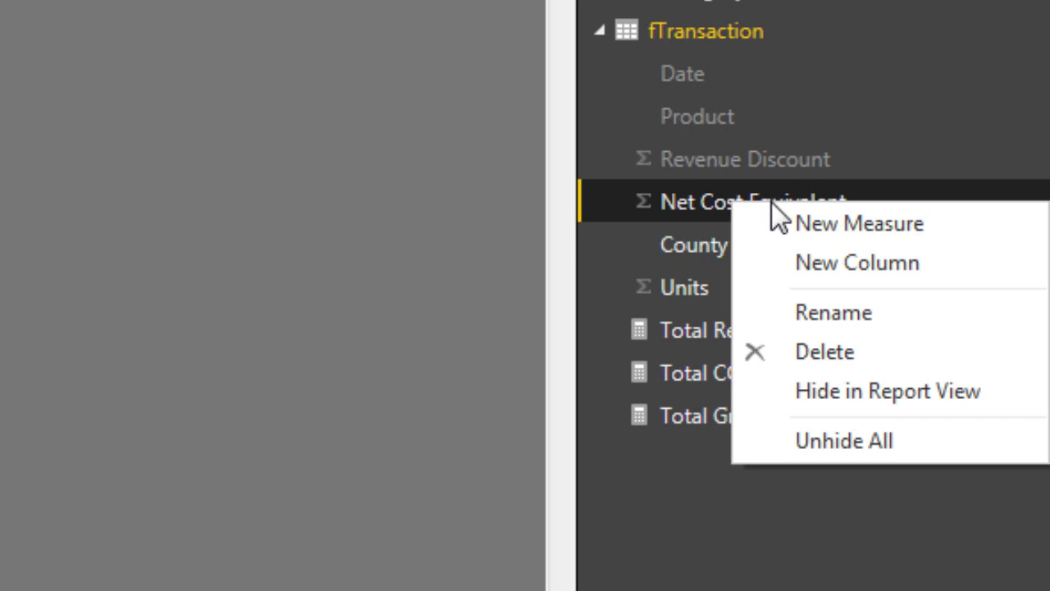
left_click(877, 401)
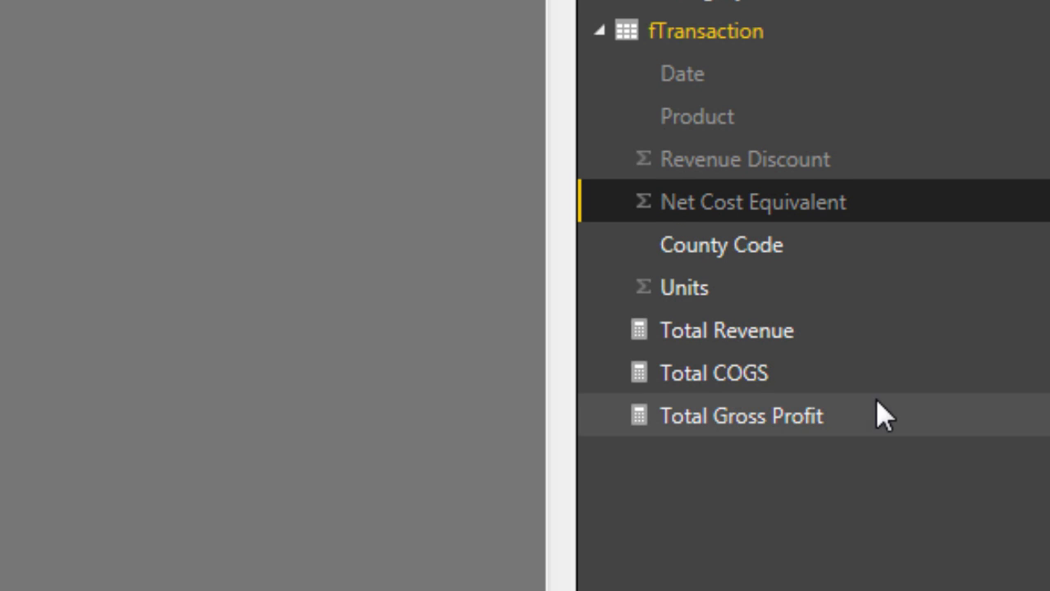
Hide the County Code and Units fields of fTransaction from the report view
right_click(732, 243)
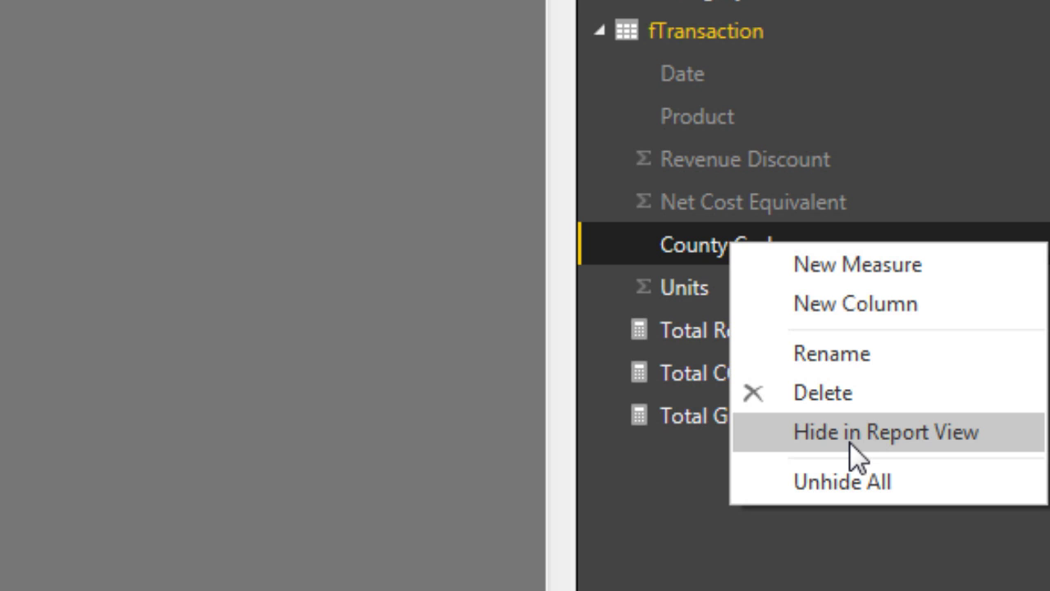
left_click(850, 443)
right_click(686, 297)
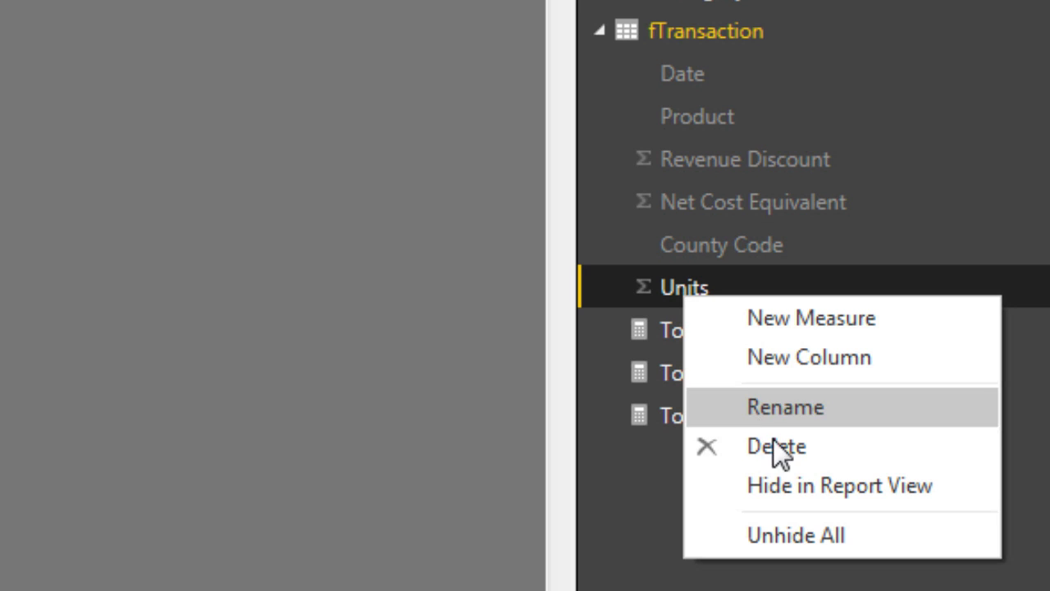
left_click(794, 492)
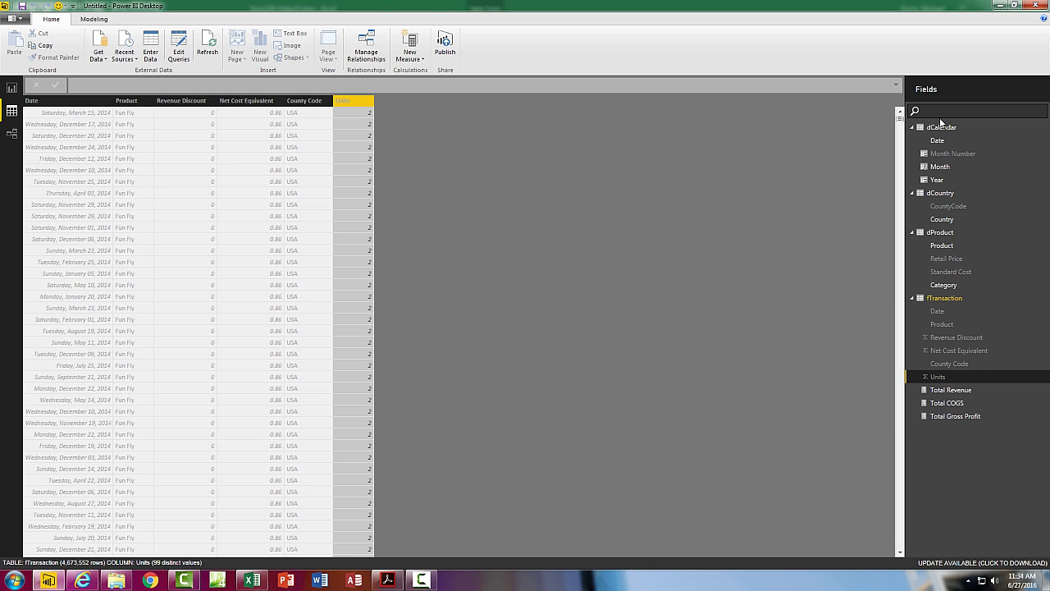
Switch to the report view and expand dCalendar, dCountry, dProduct and fTransaction to show their available fields
left_click(12, 87)
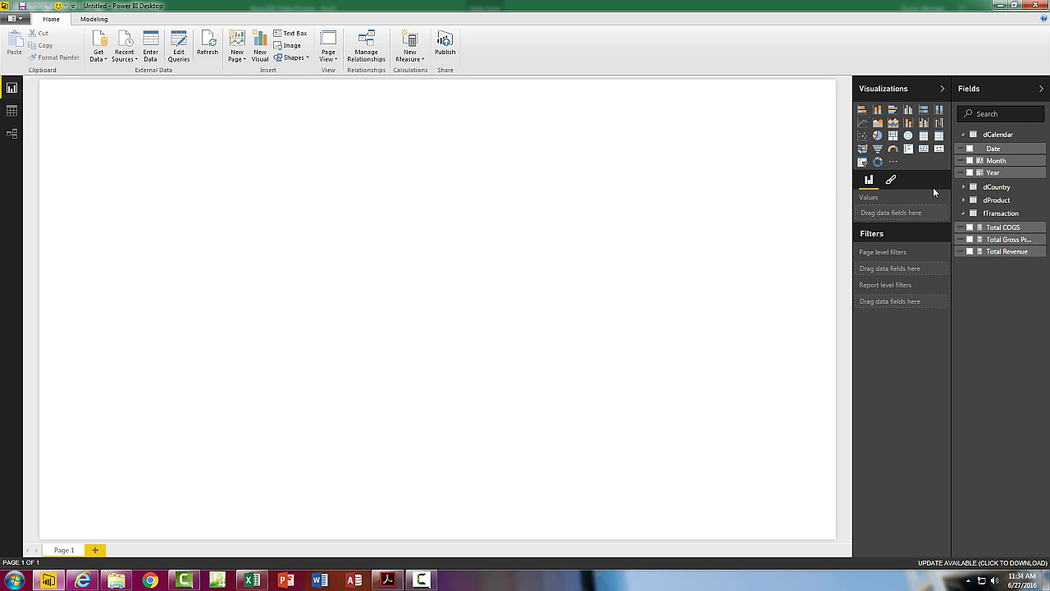
left_click(964, 136)
left_click(964, 137)
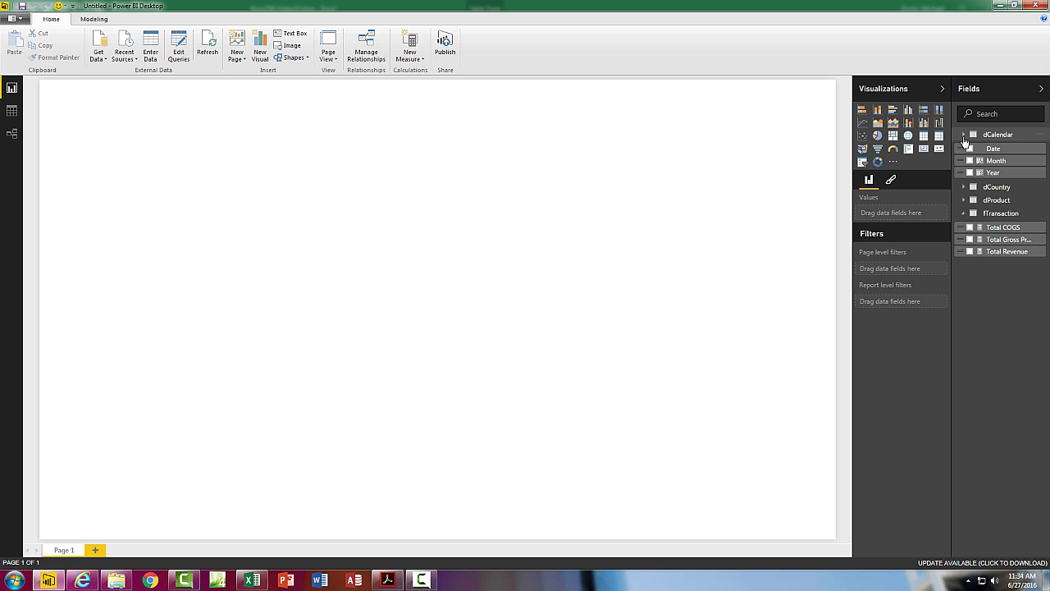
left_click(963, 187)
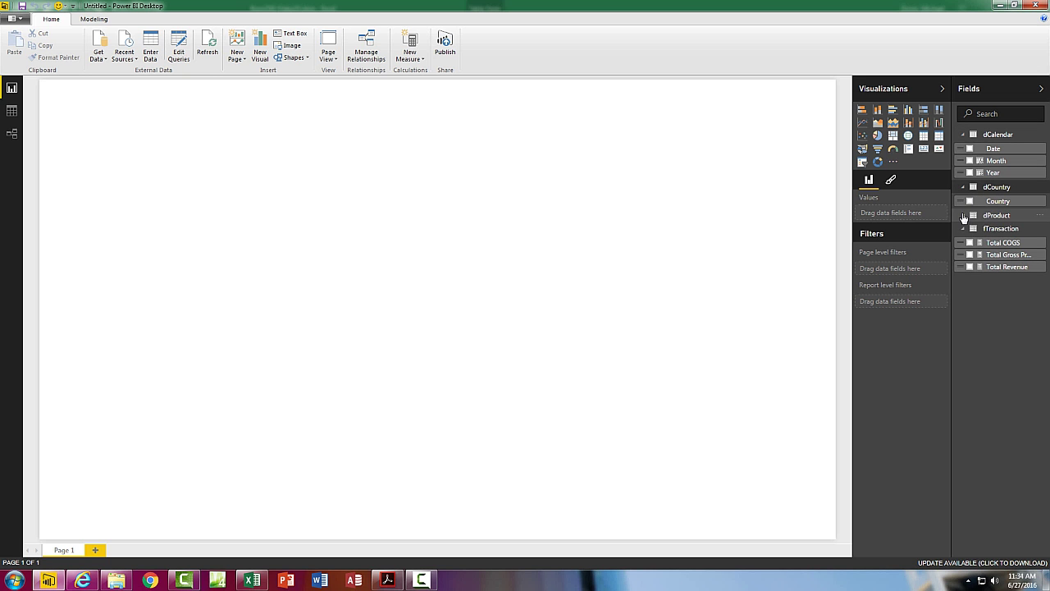
left_click(964, 215)
left_click(965, 257)
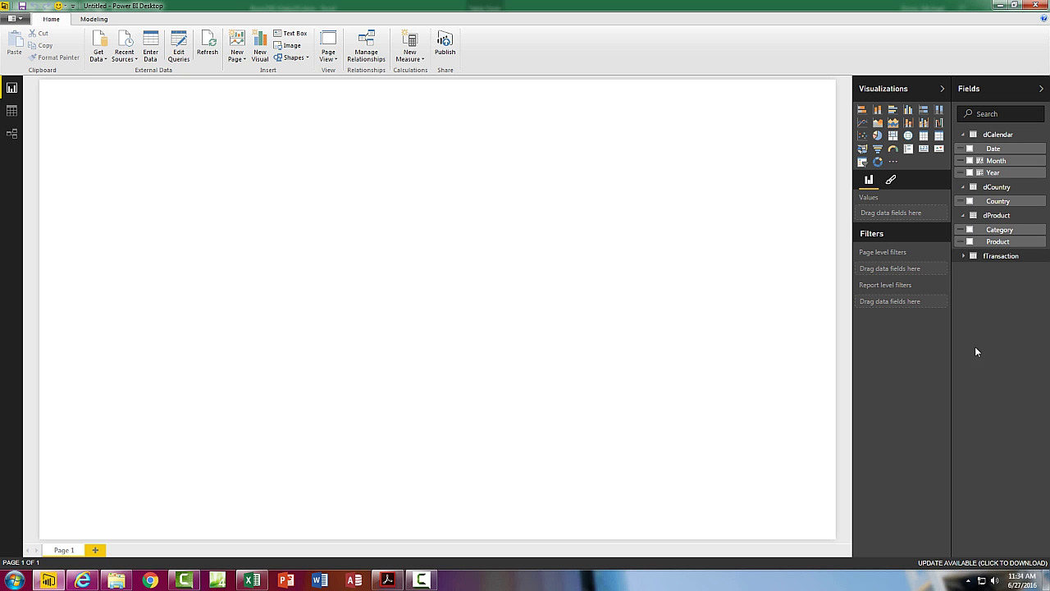
left_click(964, 257)
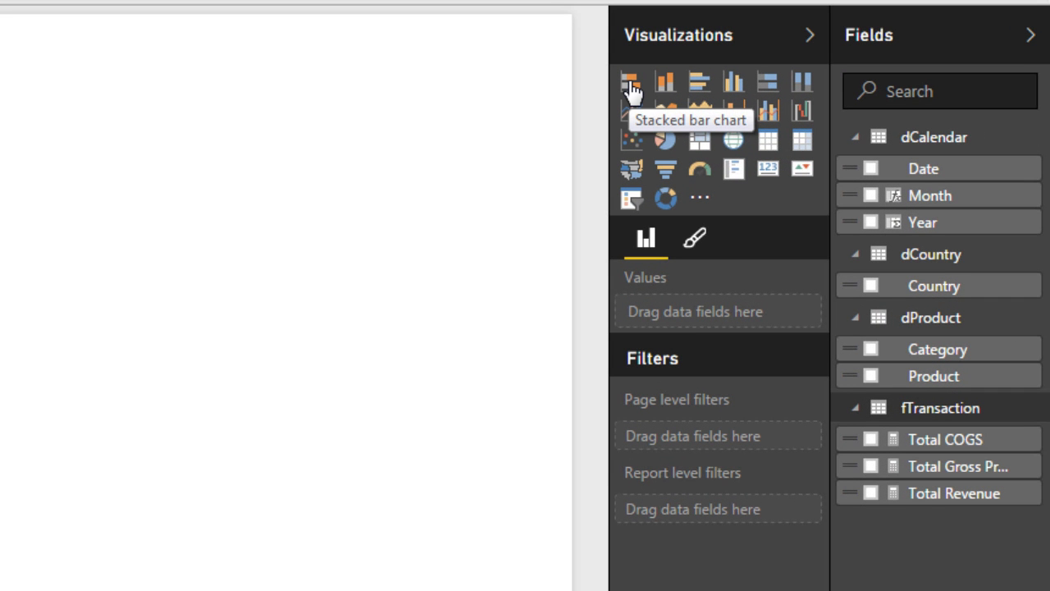
Insert a matrix visual with Month as rows, Year as columns and Total Gross Profit as values
left_click(801, 144)
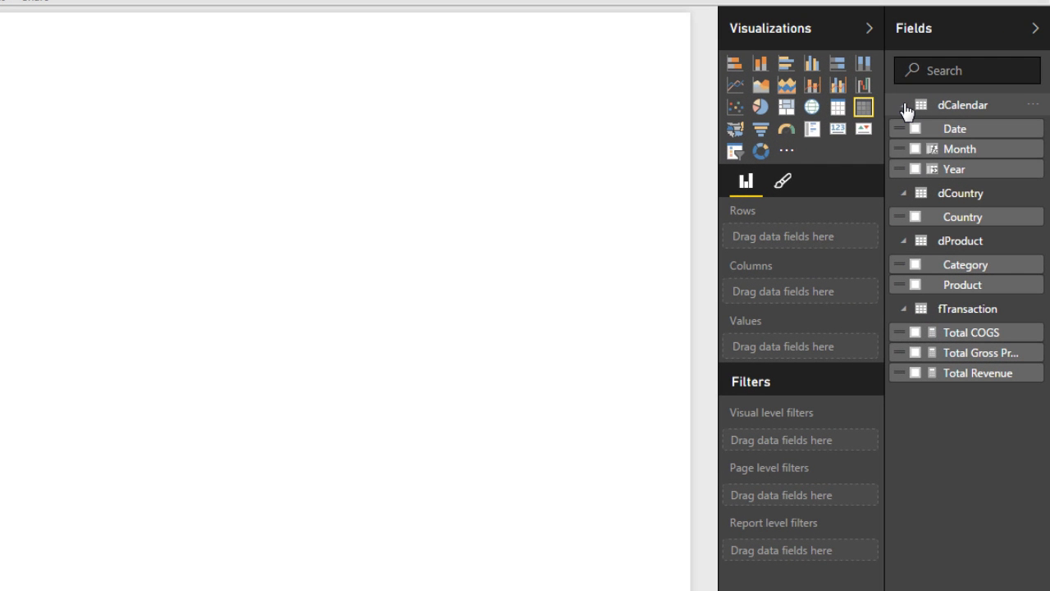
left_click(905, 108)
left_click(905, 108)
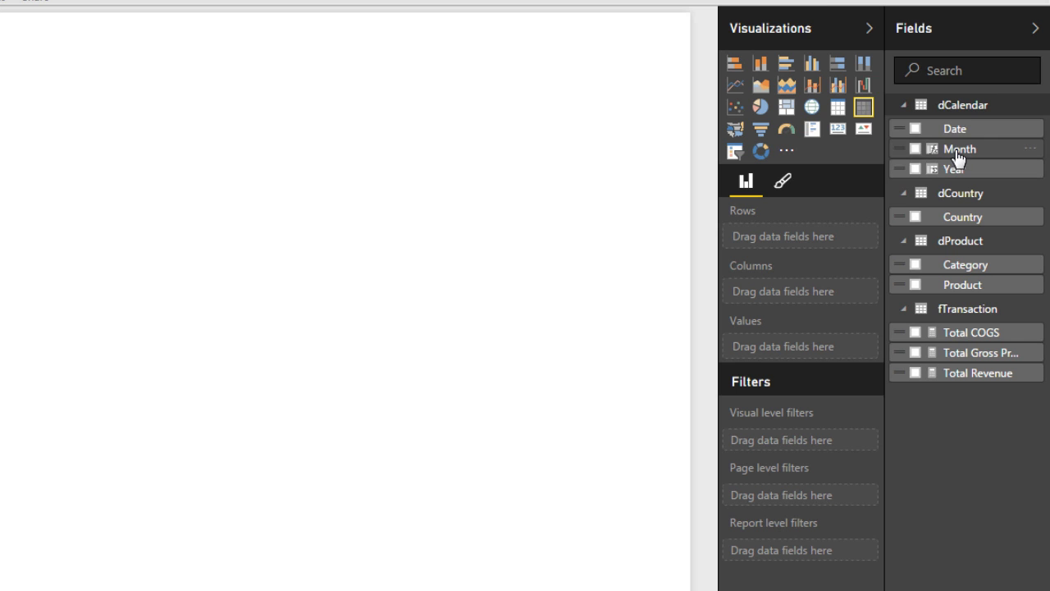
left_click_drag(957, 156, 803, 247)
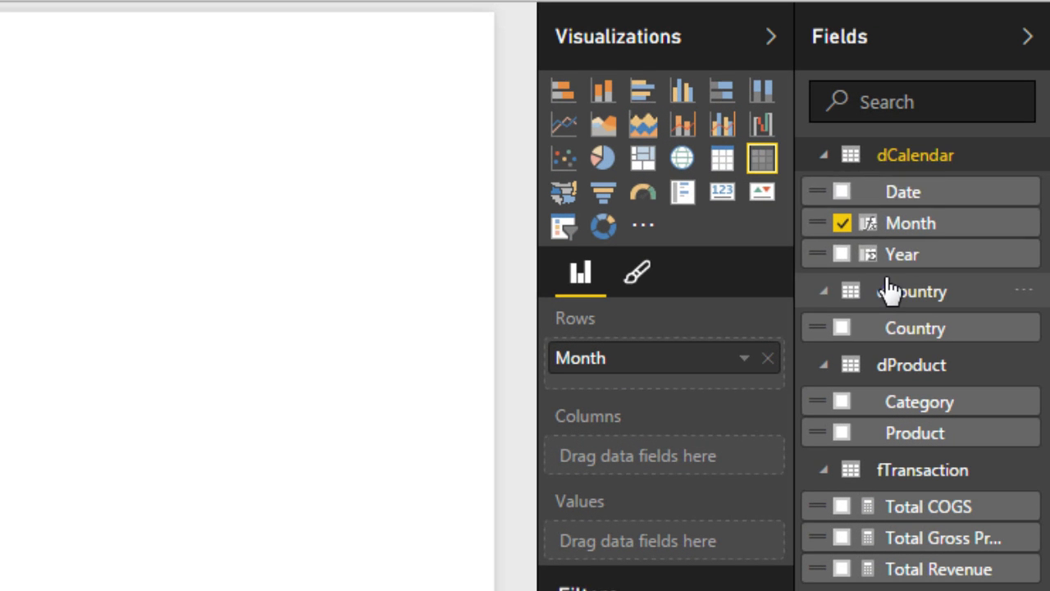
left_click_drag(988, 173, 905, 254)
left_click_drag(666, 474, 664, 480)
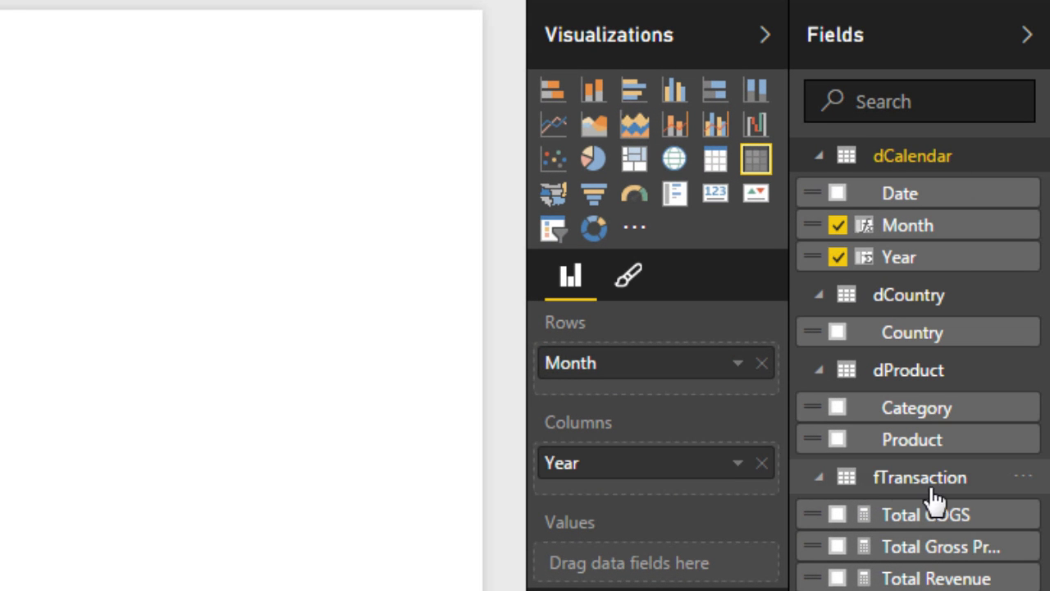
left_click_drag(894, 550, 647, 567)
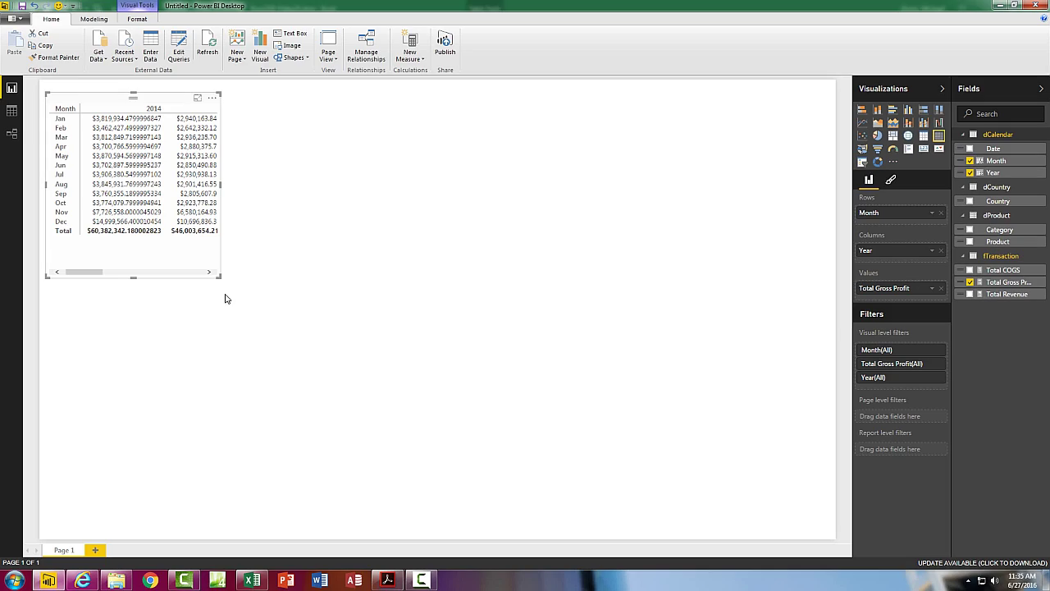
Widen the gross profit matrix until all year columns and the Total column fit
left_click_drag(218, 275, 597, 265)
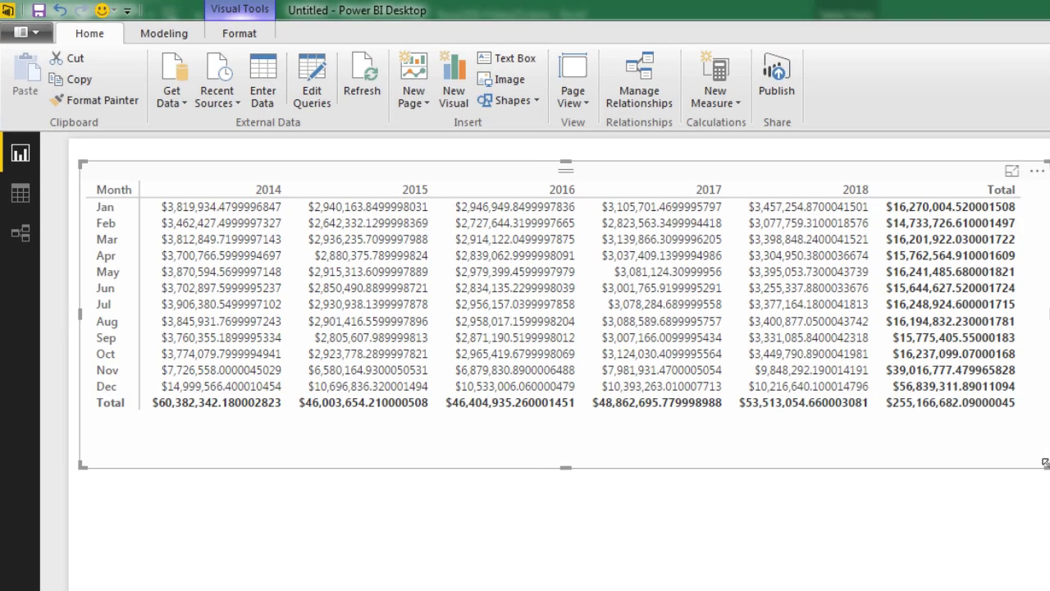
left_click_drag(1045, 463, 1034, 461)
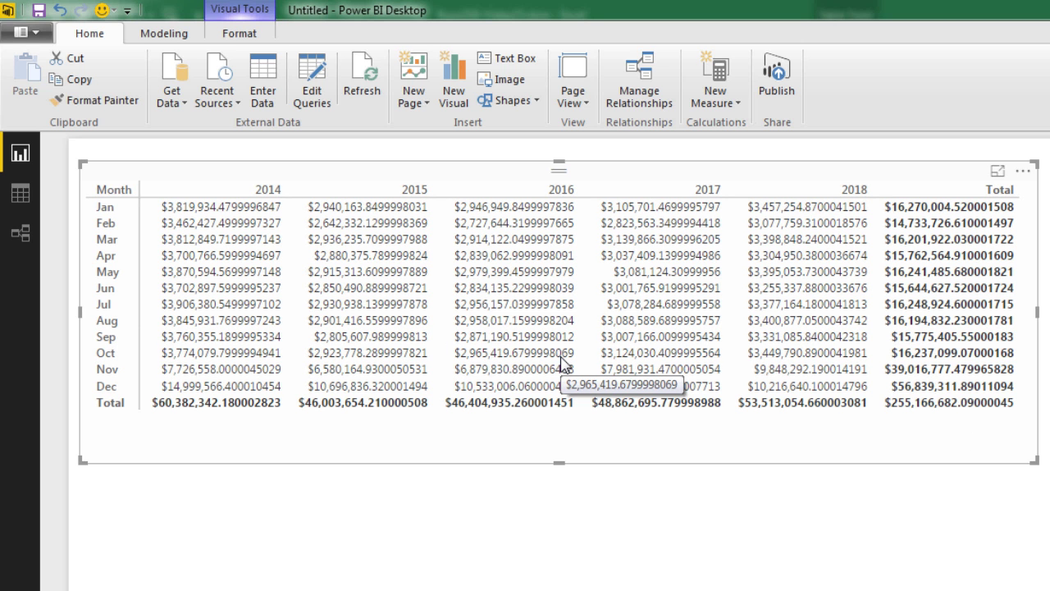
In the data view, format the Total Revenue, Total COGS and Total Gross Profit measures as currency with 0 decimal places
left_click(14, 201)
left_click(14, 201)
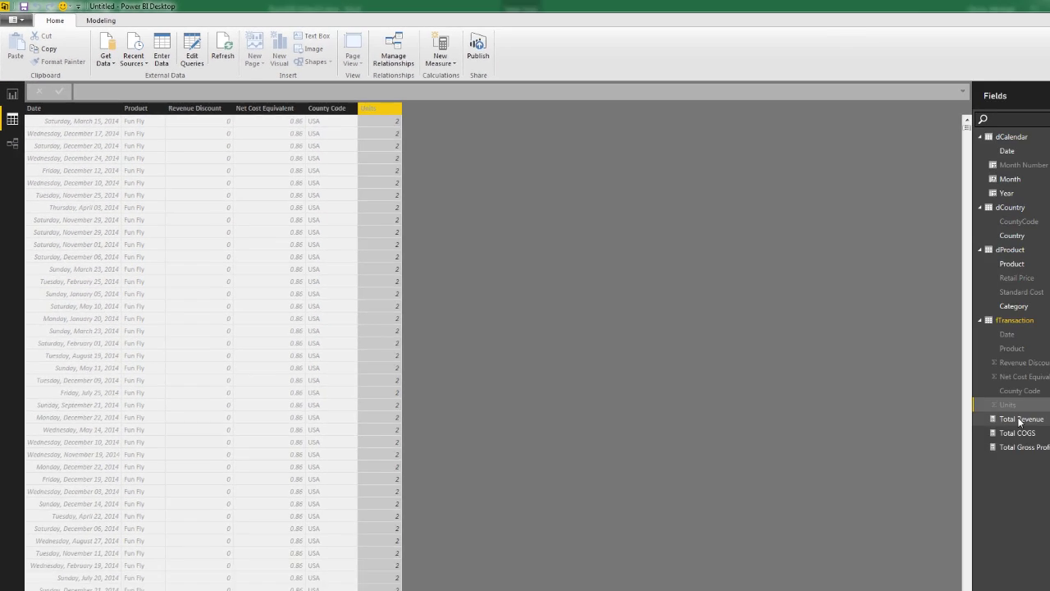
left_click(987, 413)
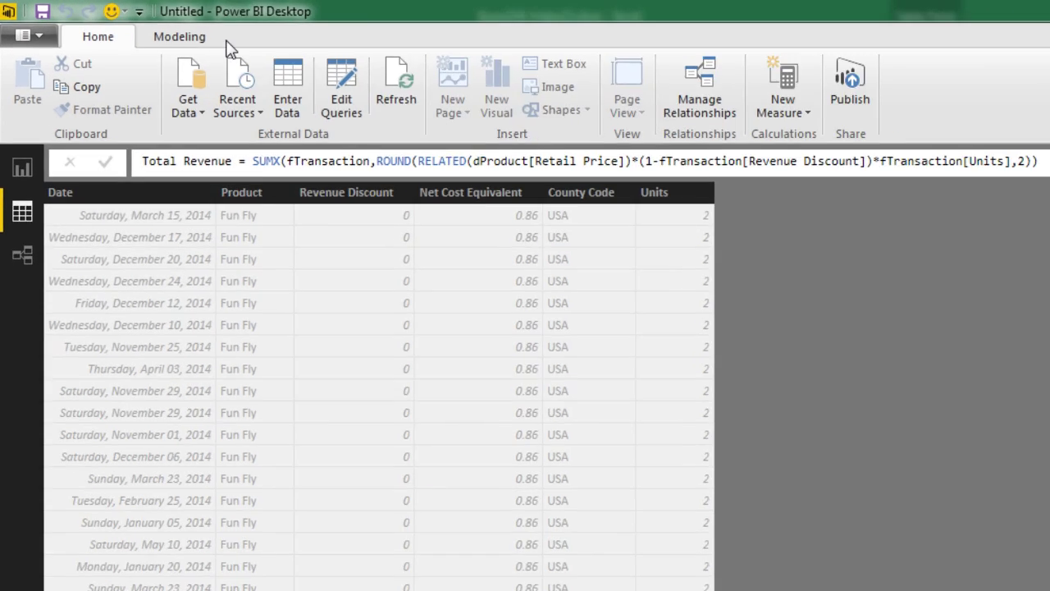
left_click(94, 19)
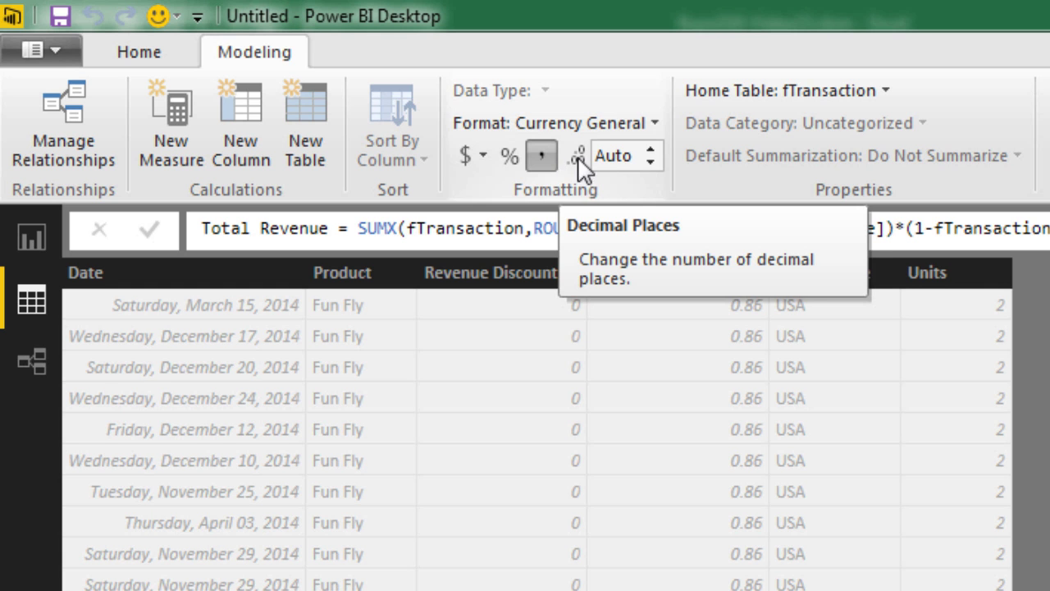
left_click(654, 151)
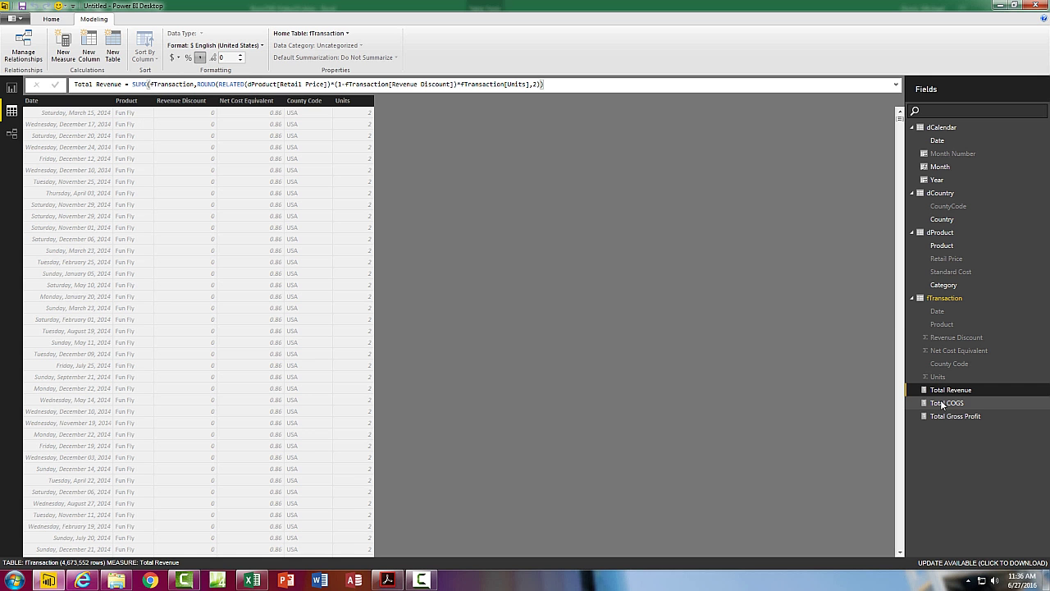
left_click(942, 404)
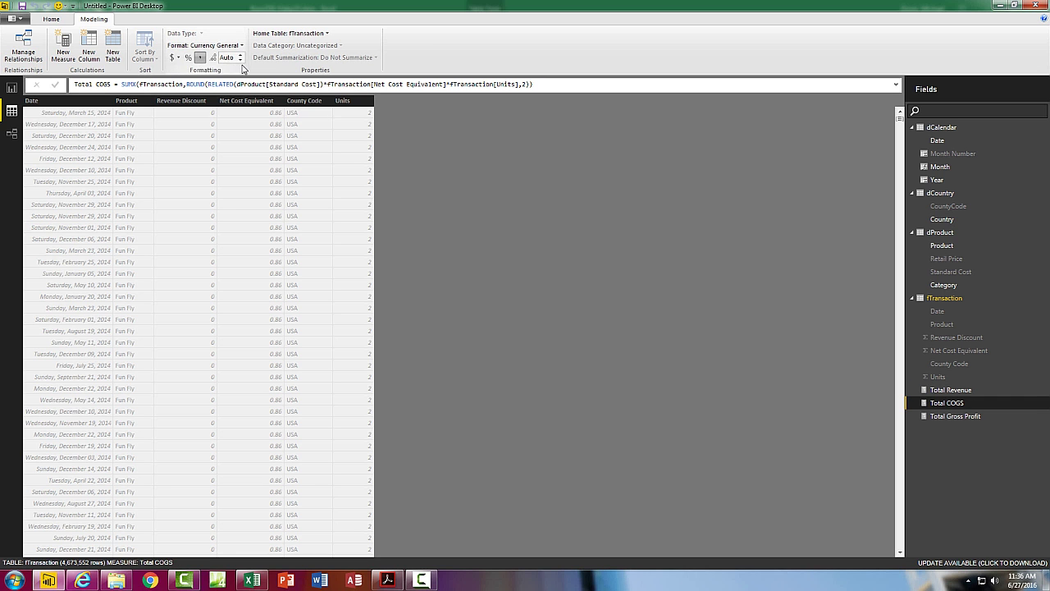
left_click(955, 417)
left_click(240, 59)
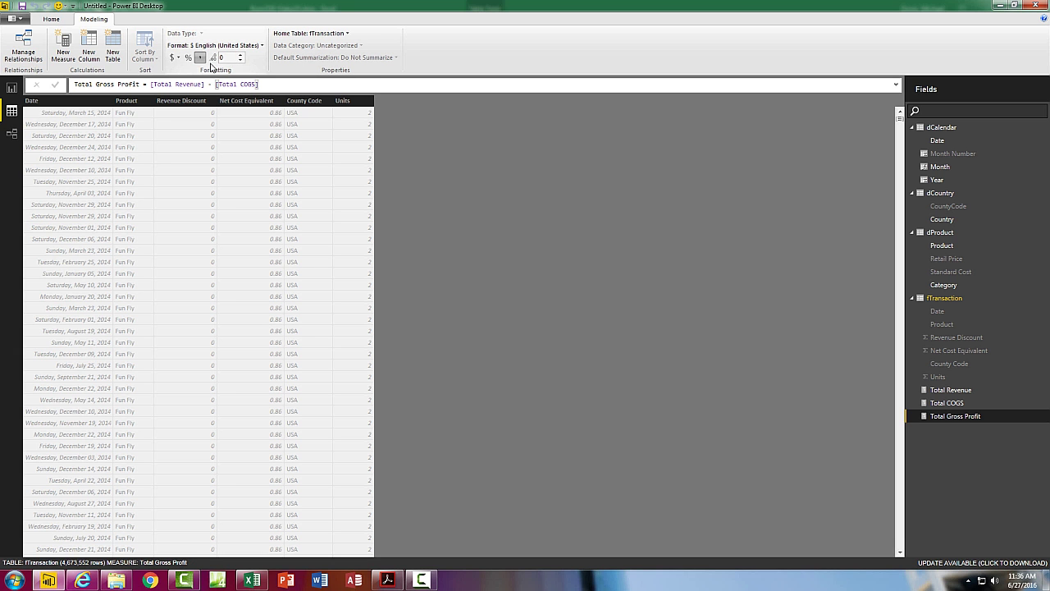
Return to the report view, shrink the matrix to fit its columns and move it to the upper right of the page
left_click(11, 91)
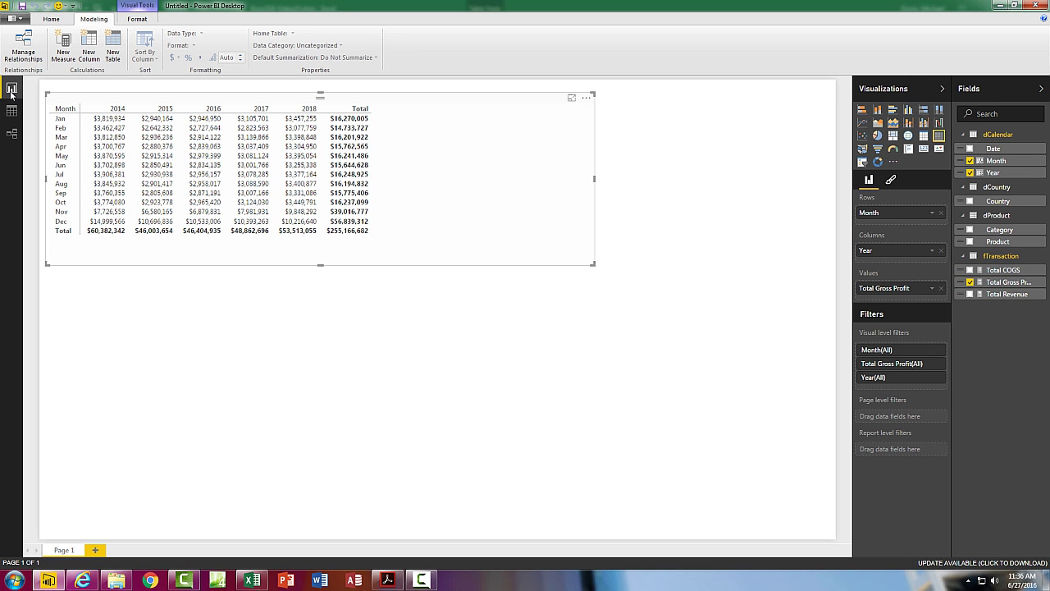
left_click_drag(567, 267, 376, 256)
left_click_drag(75, 100, 508, 151)
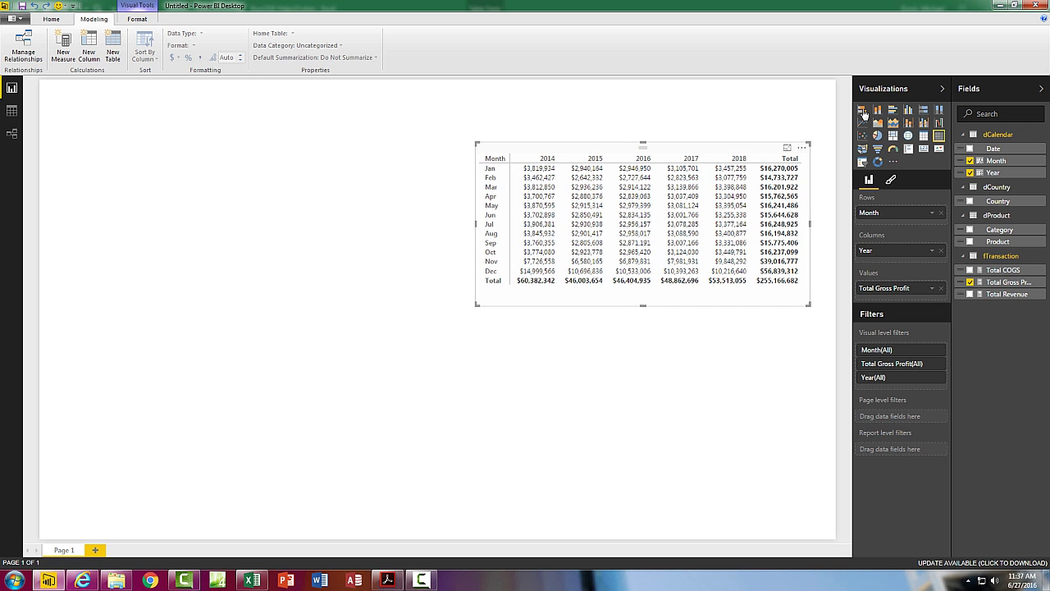
Insert a stacked bar chart with Product as axis and Total Gross Profit as value, and enlarge it along the page's left side
left_click(64, 163)
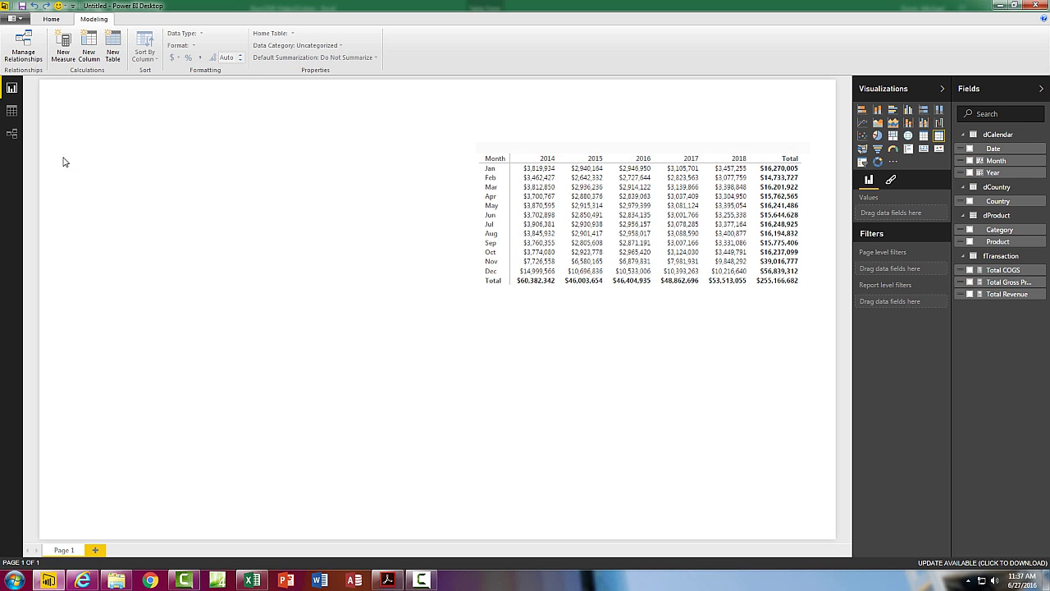
left_click(862, 109)
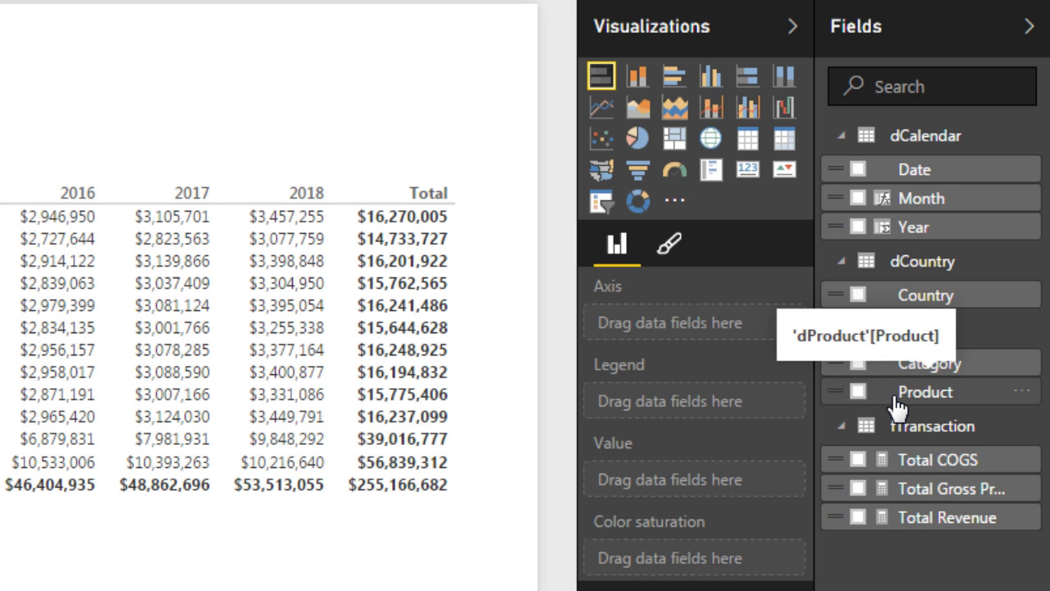
left_click_drag(897, 397, 677, 330)
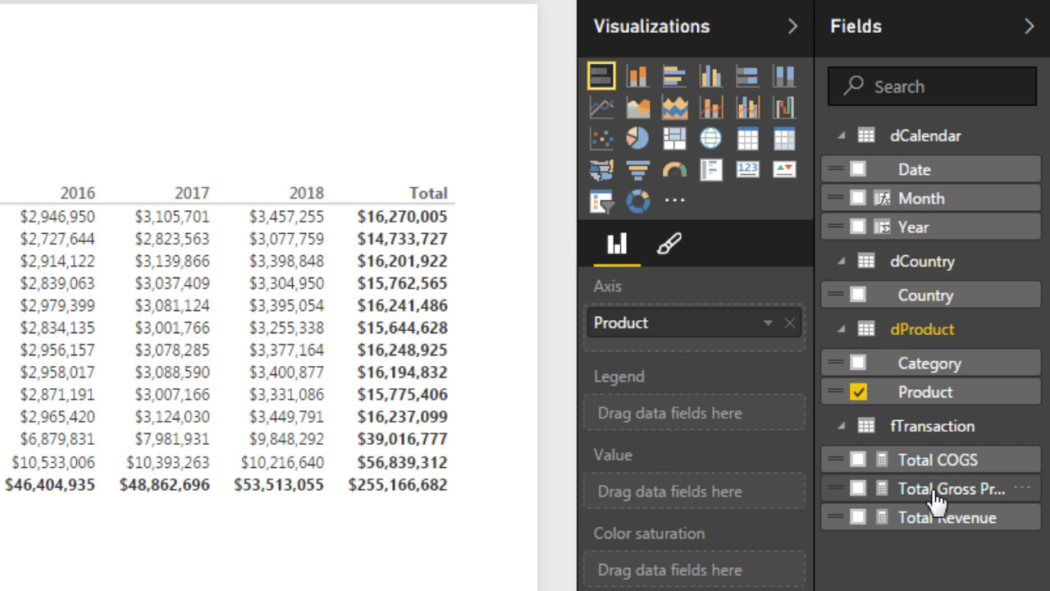
left_click_drag(902, 500, 706, 502)
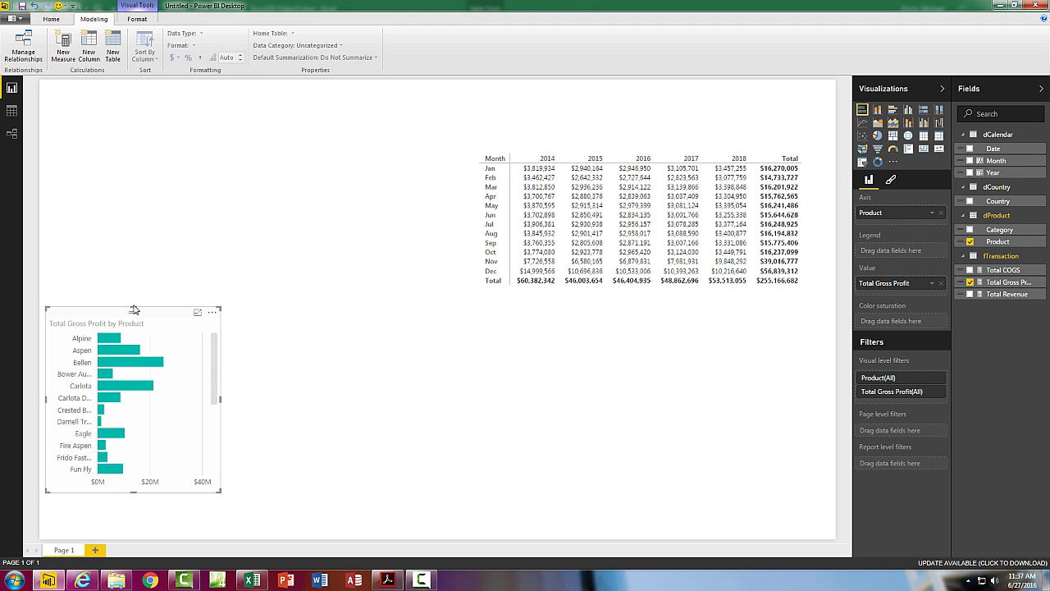
left_click_drag(133, 310, 143, 90)
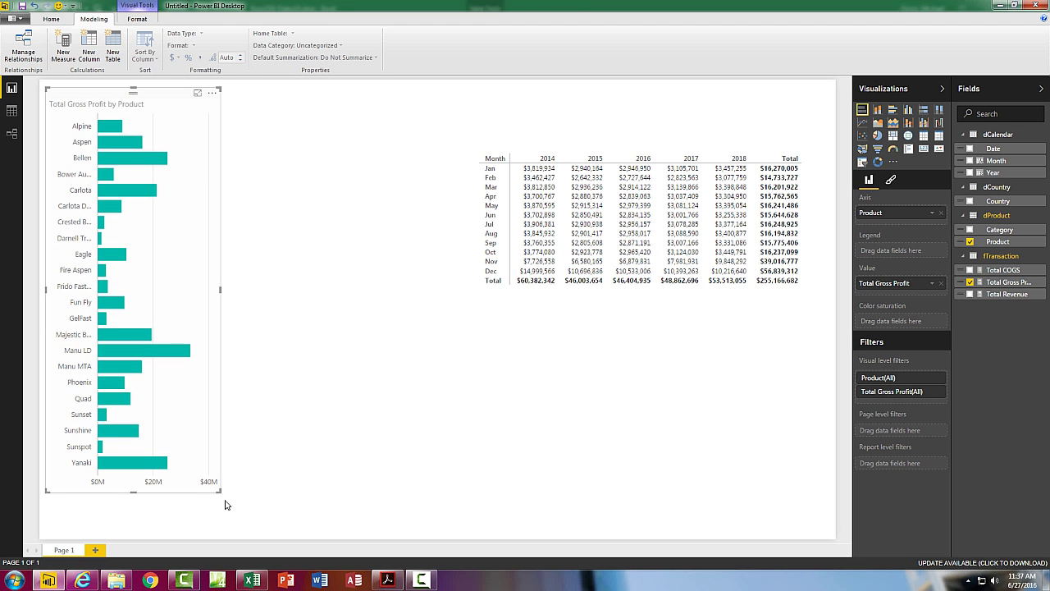
left_click_drag(219, 491, 274, 520)
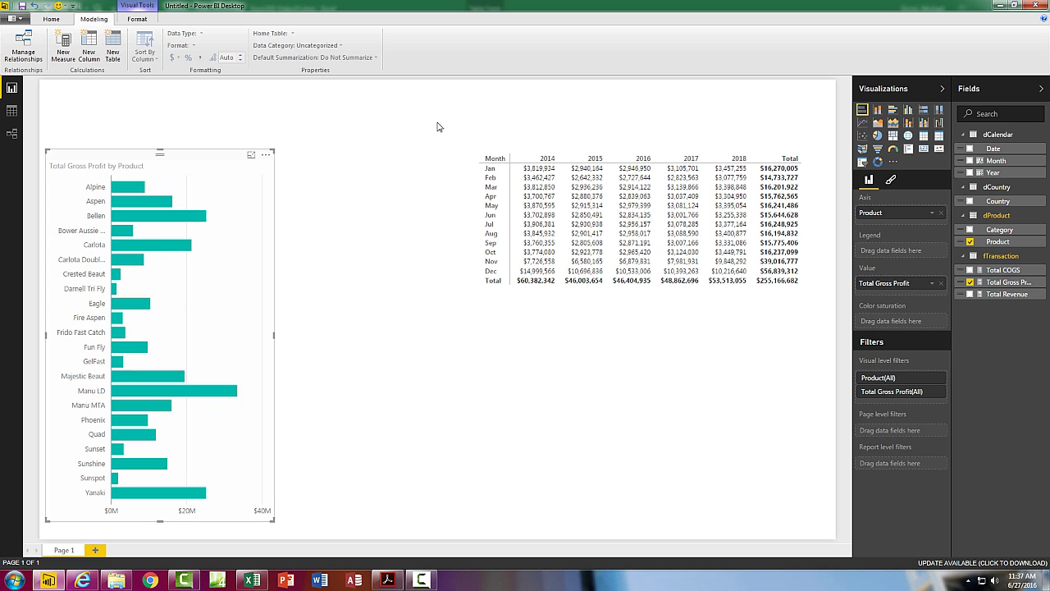
Insert a map visual with Country as location and Total Gross Profit as values
left_click(566, 402)
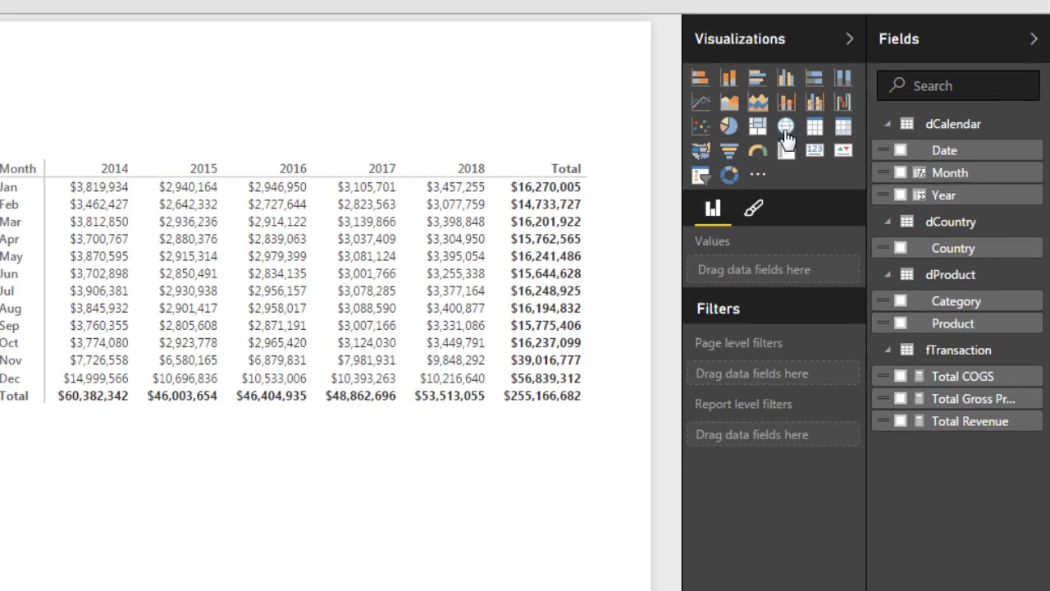
left_click(908, 135)
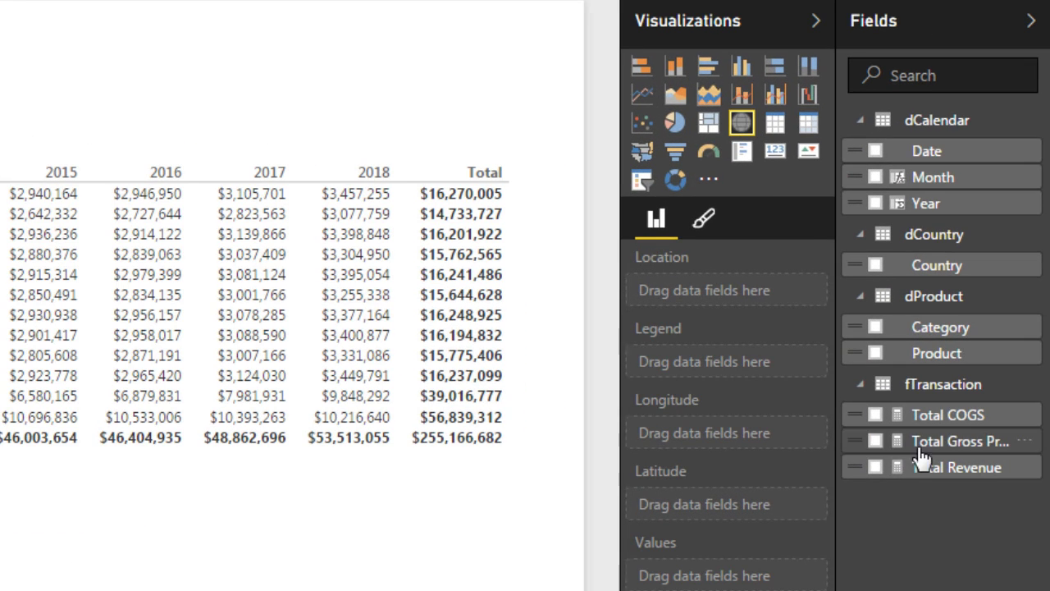
left_click_drag(924, 450, 726, 581)
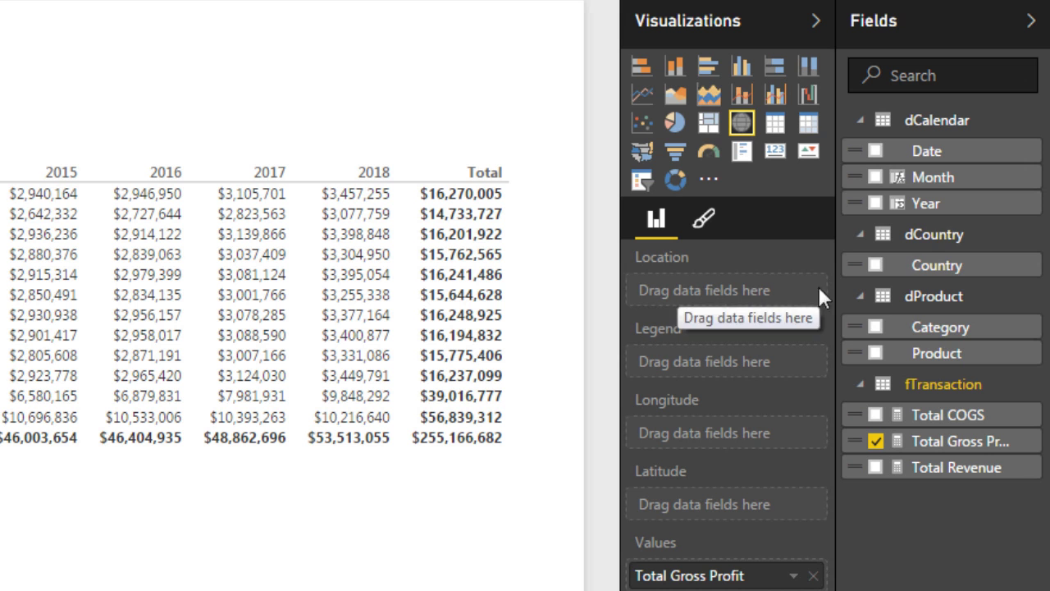
left_click_drag(927, 281, 735, 297)
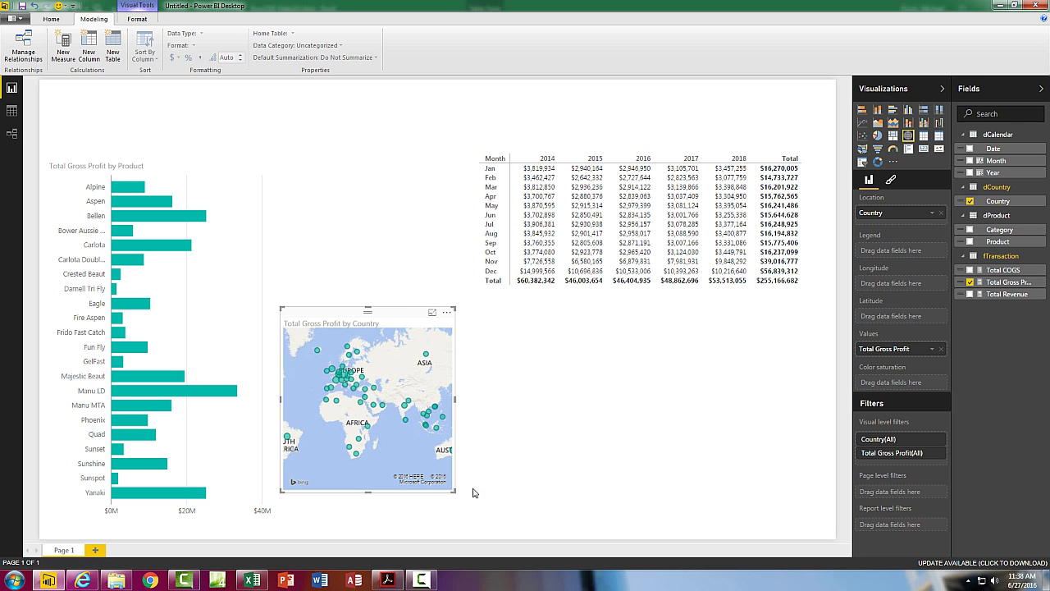
Enlarge the map and place it below the matrix, and shift the bar chart slightly toward the middle of the page
left_click_drag(455, 491, 616, 491)
left_click_drag(726, 487, 763, 510)
left_click_drag(281, 415, 423, 417)
left_click_drag(638, 312, 675, 320)
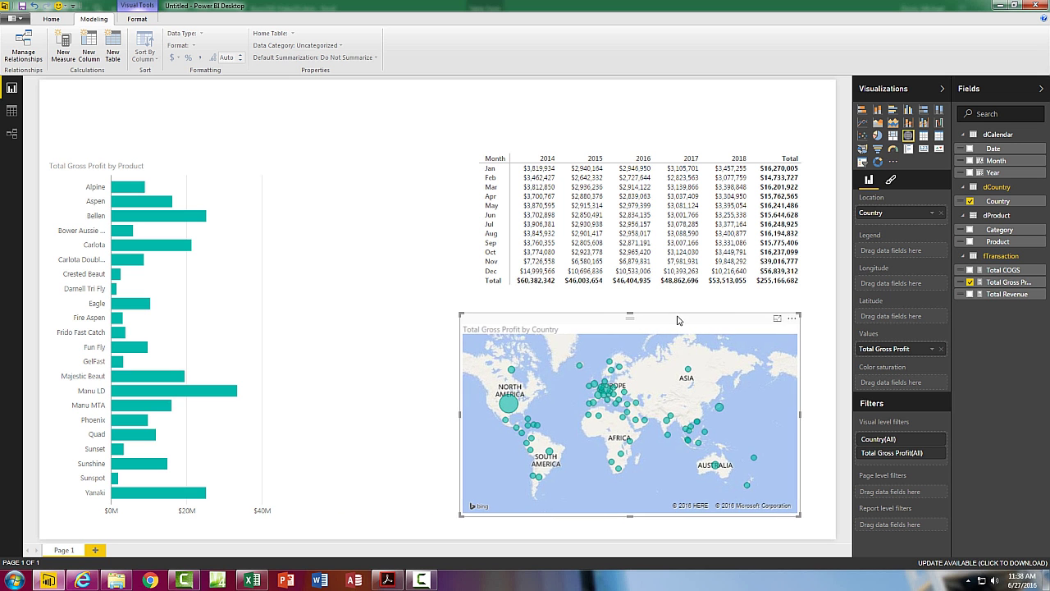
left_click_drag(183, 156, 243, 154)
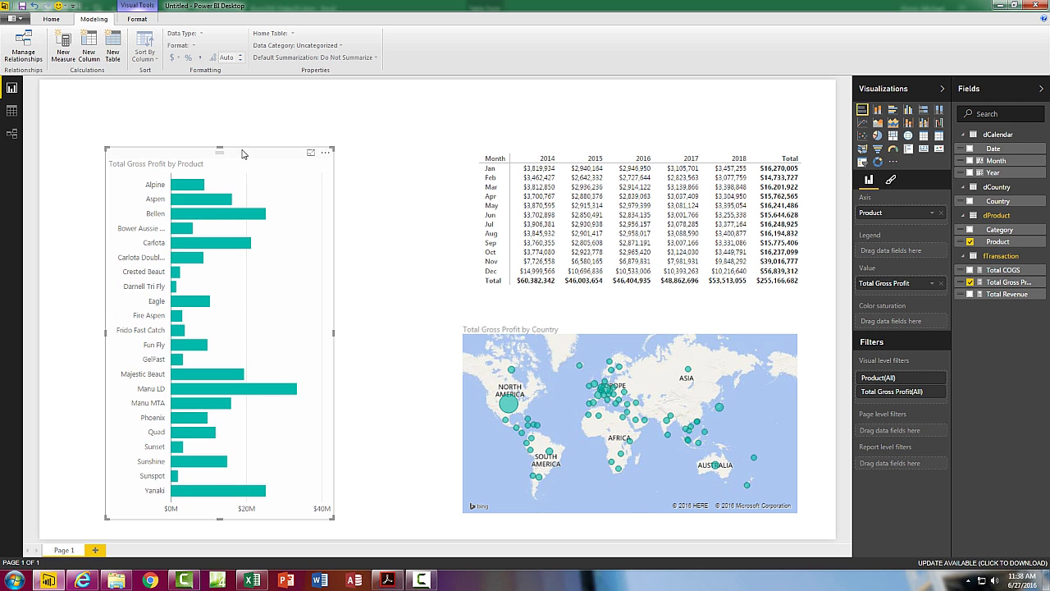
Insert a wide, short text box above the visuals with the text "Gross Profit"
left_click(49, 19)
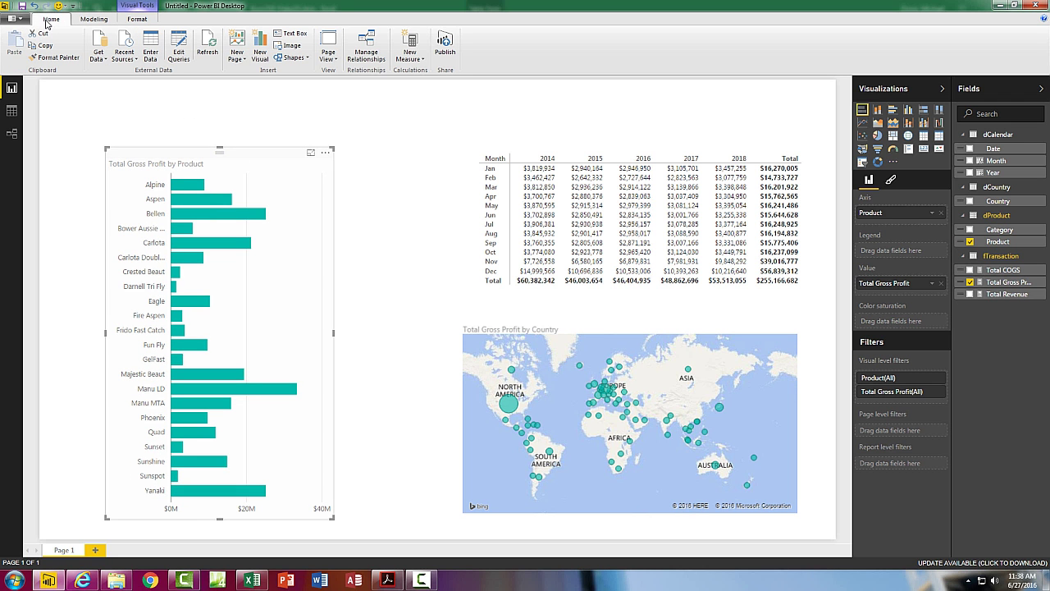
left_click(292, 32)
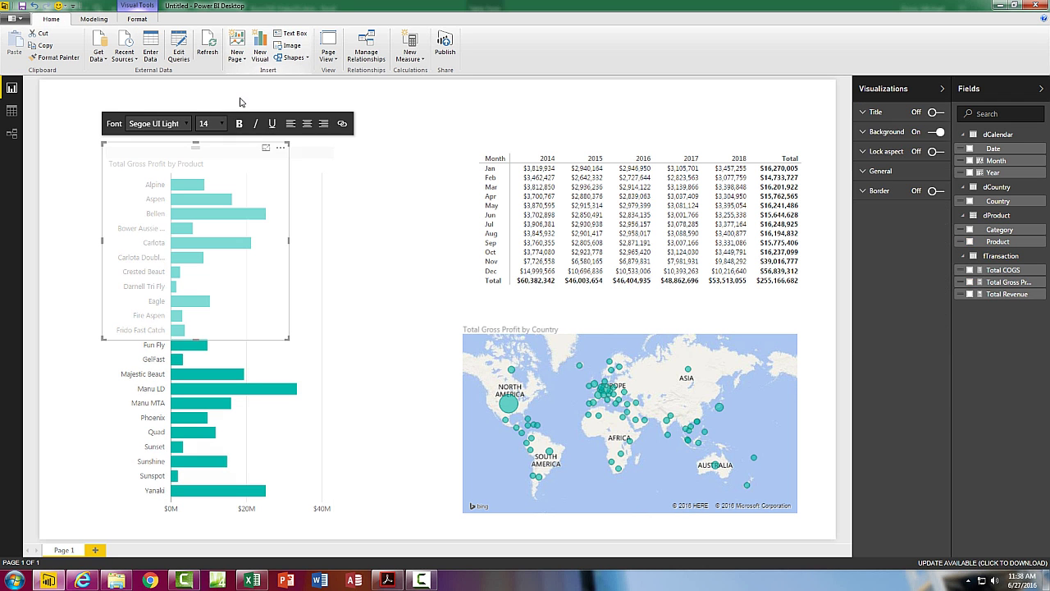
left_click_drag(184, 147, 155, 105)
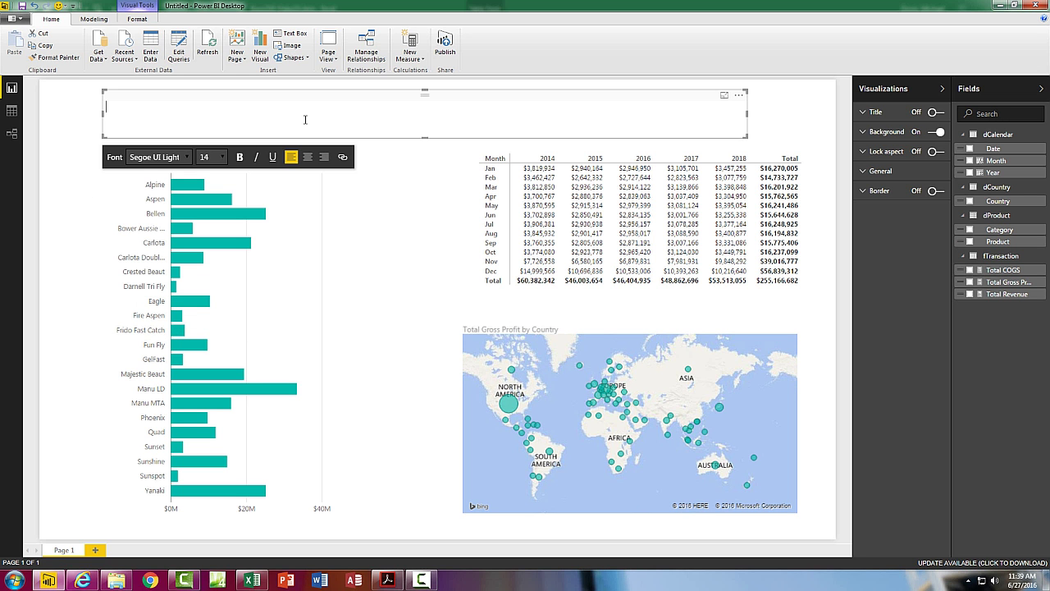
type("Gross Profit")
Make the "Gross Profit" title bold with font size 28
triple_click(167, 108)
left_click(239, 157)
left_click(220, 158)
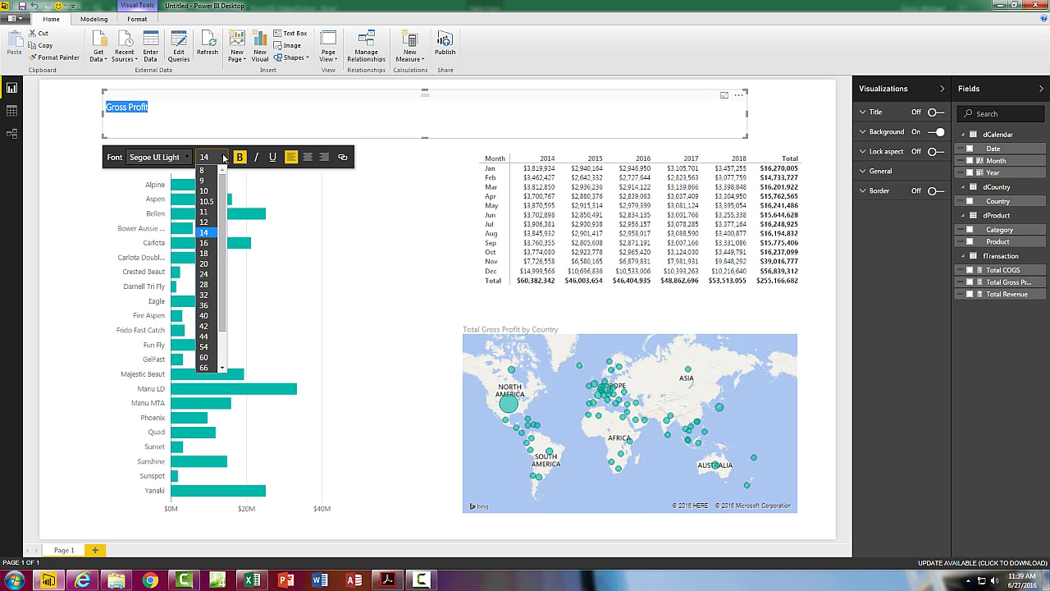
left_click(204, 285)
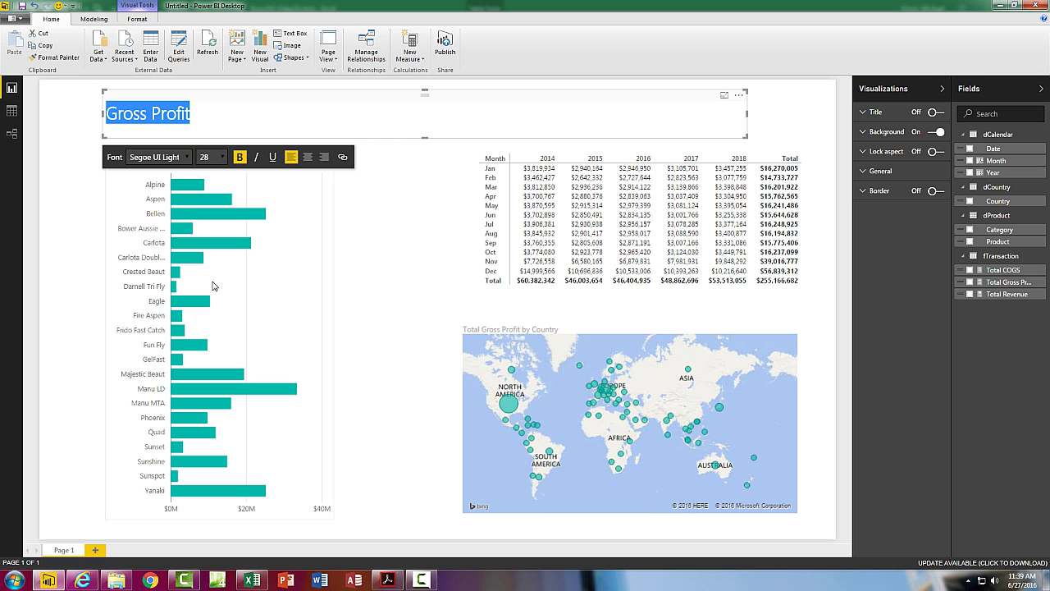
Narrow the title's text box to fit its text and center the text inside it
left_click_drag(745, 113, 246, 133)
left_click(174, 123)
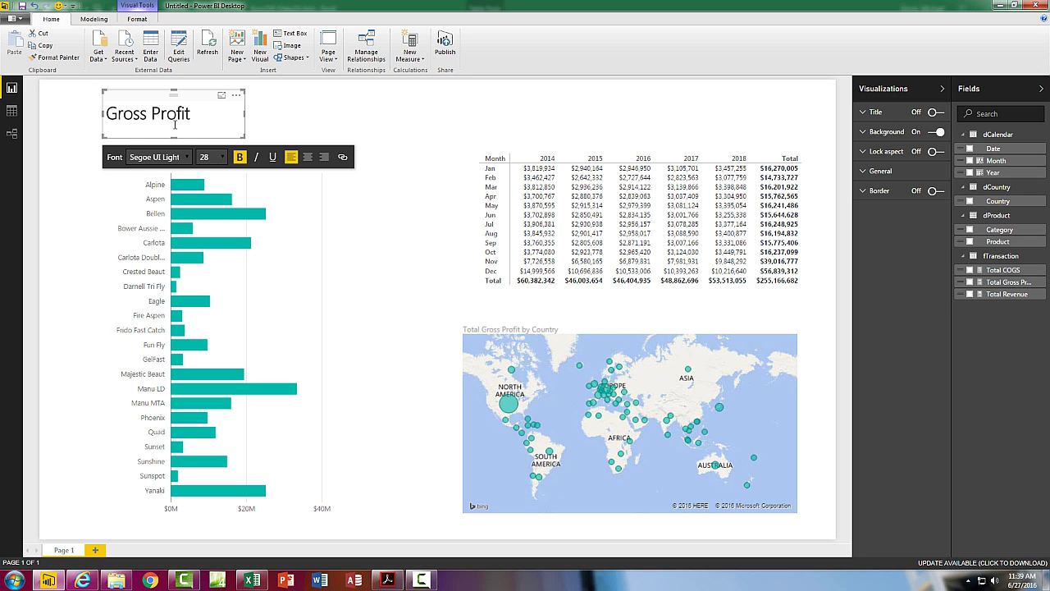
left_click(306, 157)
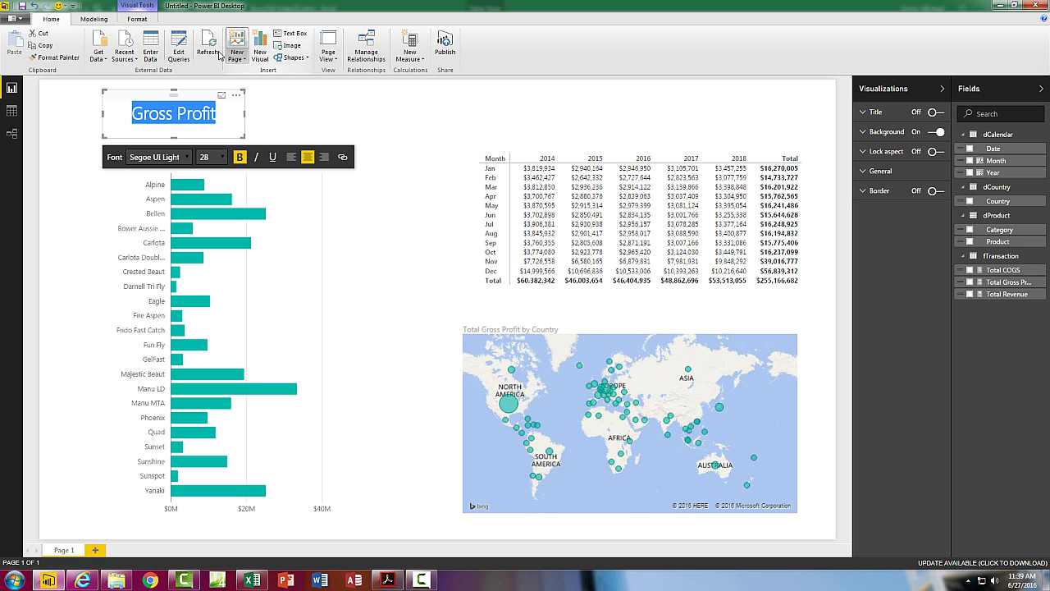
Align the title's text box to the horizontal center of the page and deselect it
left_click(137, 18)
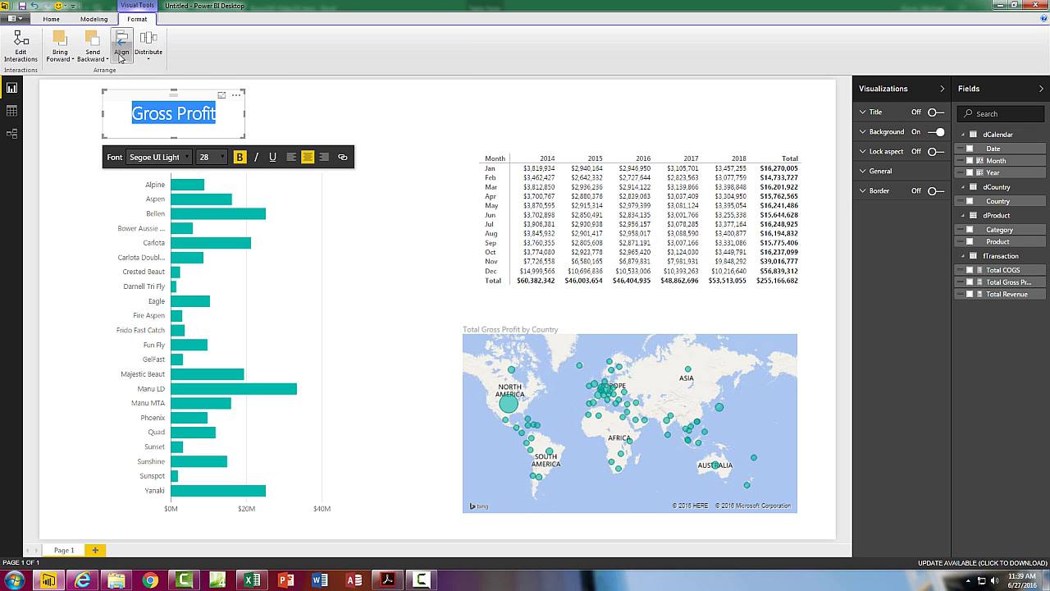
left_click(123, 58)
left_click(143, 83)
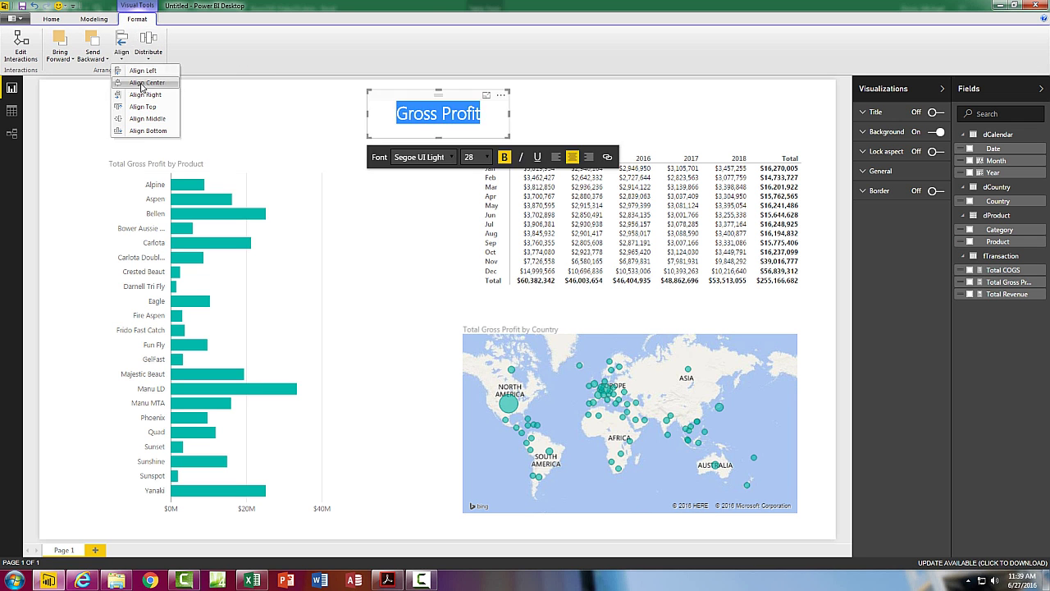
left_click(415, 244)
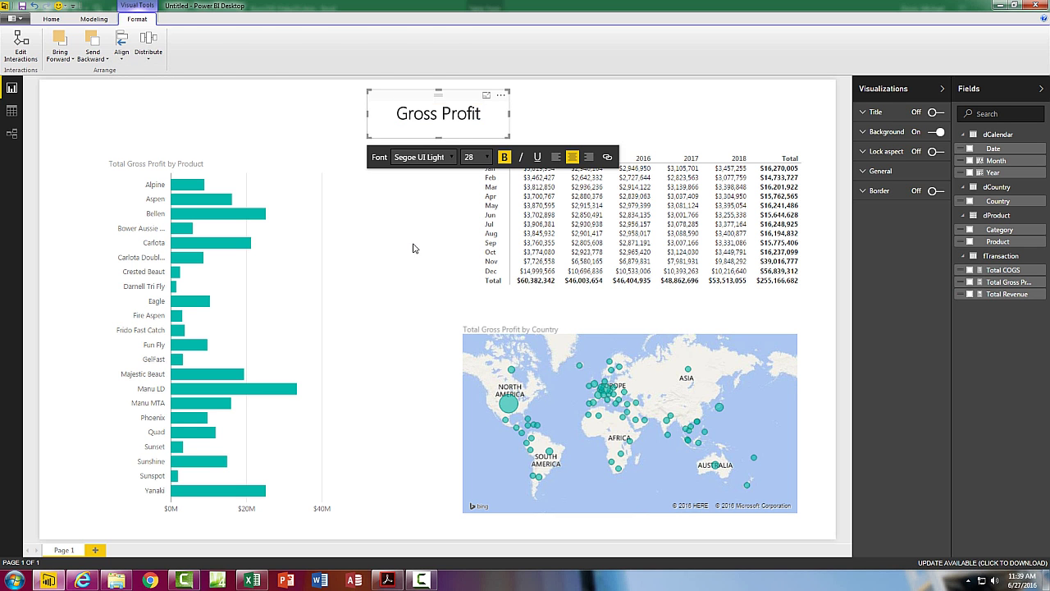
left_click(427, 237)
Align the top edges of the product bar chart and the gross profit matrix, and deselect both visuals
left_click(539, 148)
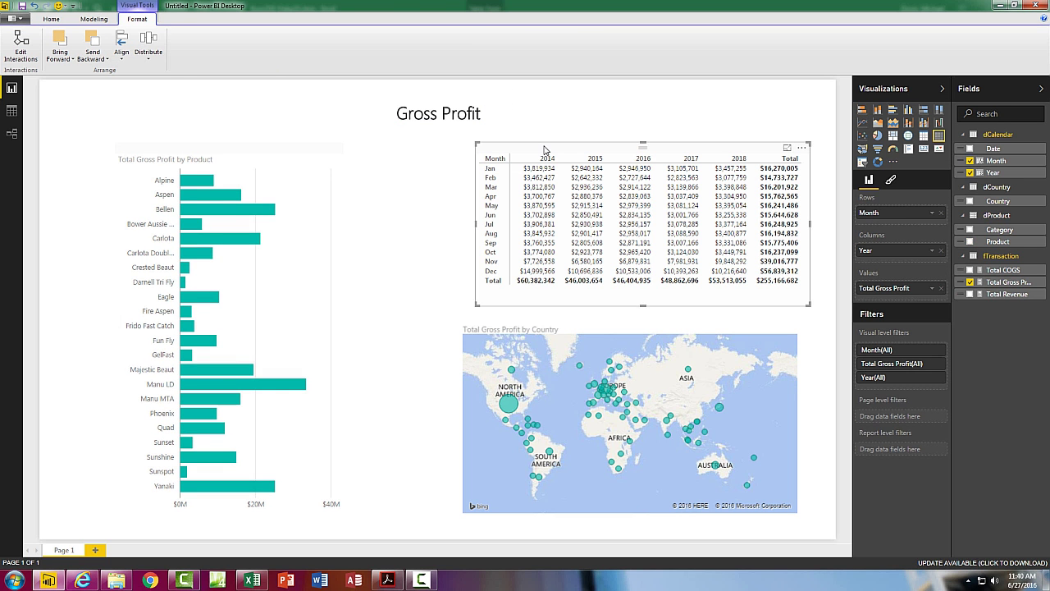
left_click(258, 156)
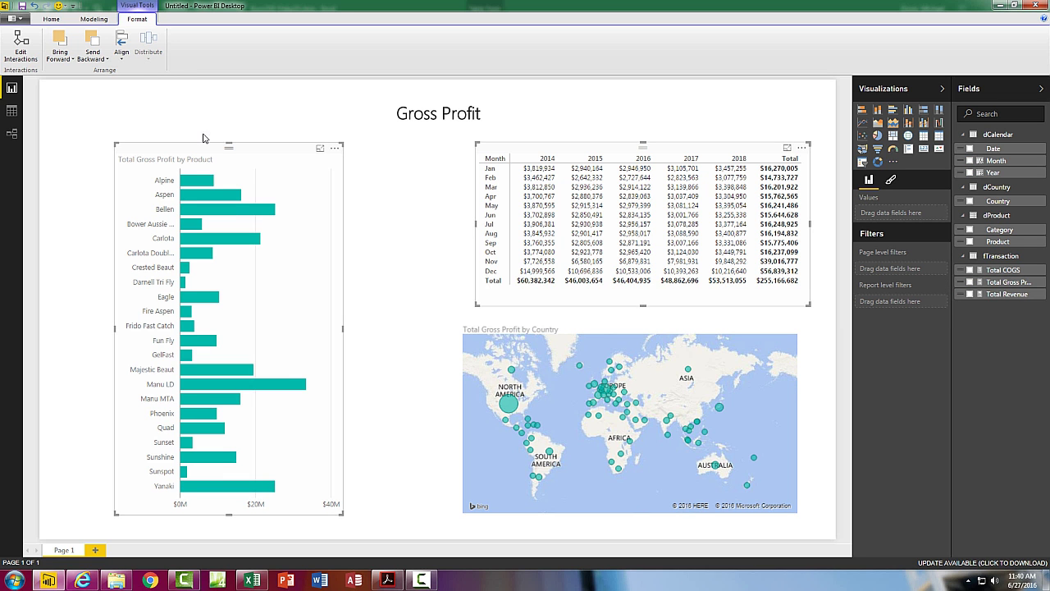
left_click(121, 50)
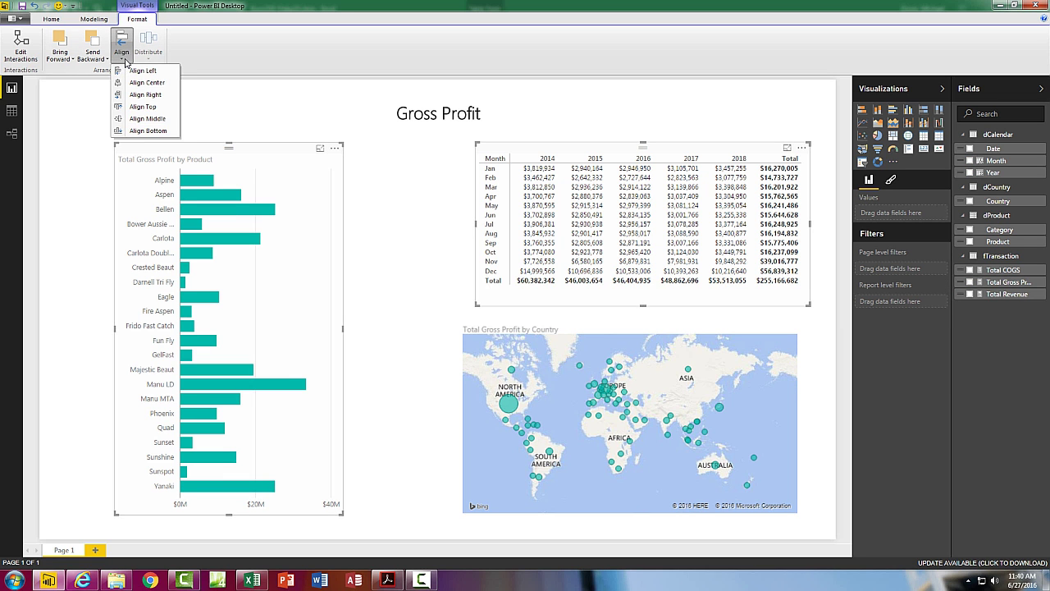
left_click(152, 119)
left_click(402, 189)
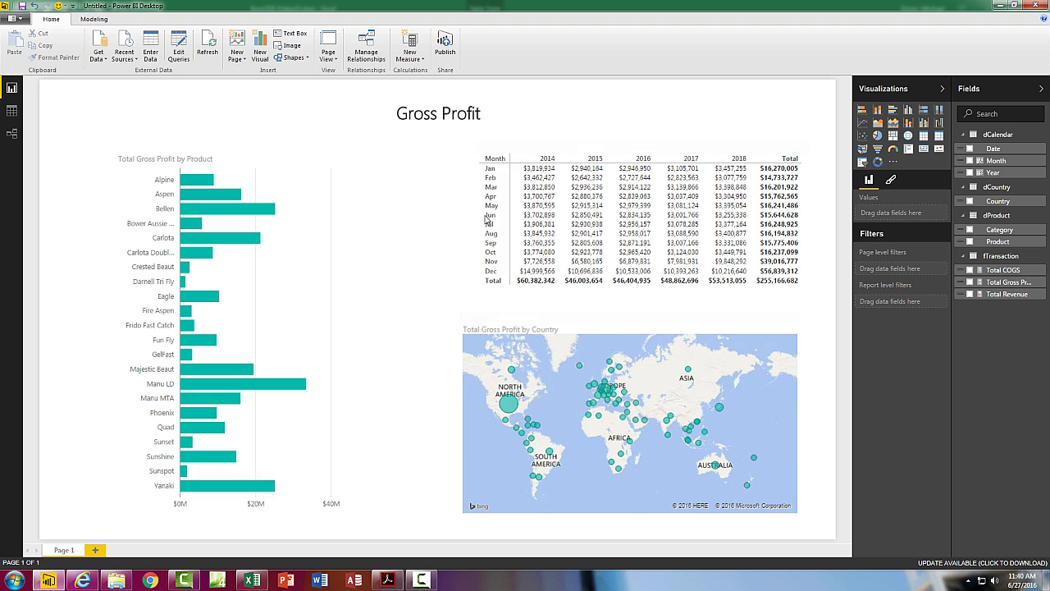
Align the left edges of the matrix and the map, and narrow the map to match the matrix's width
left_click(547, 151)
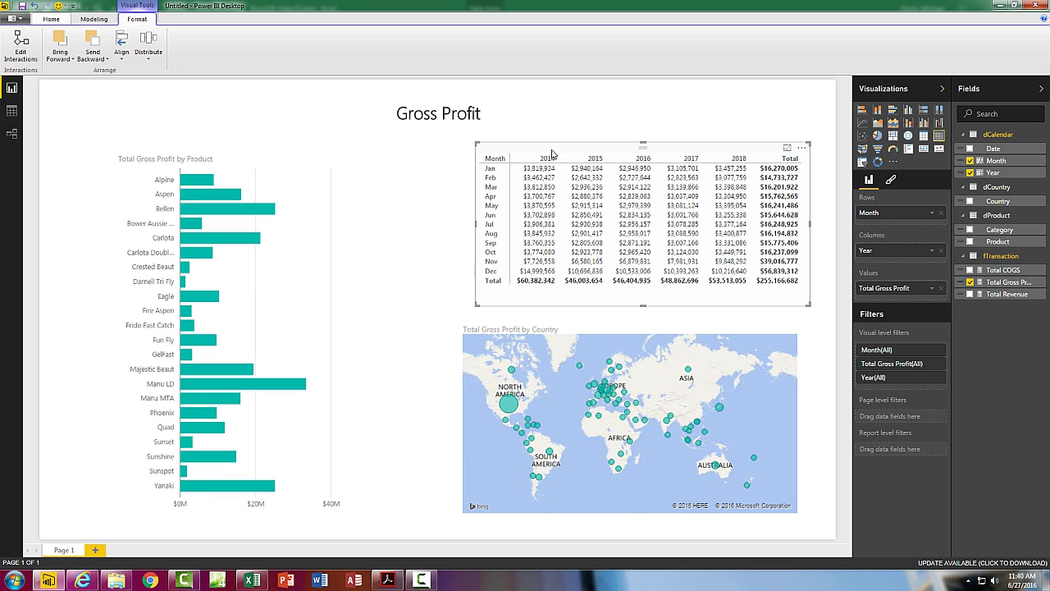
left_click(614, 328, "ctrl")
left_click(121, 54)
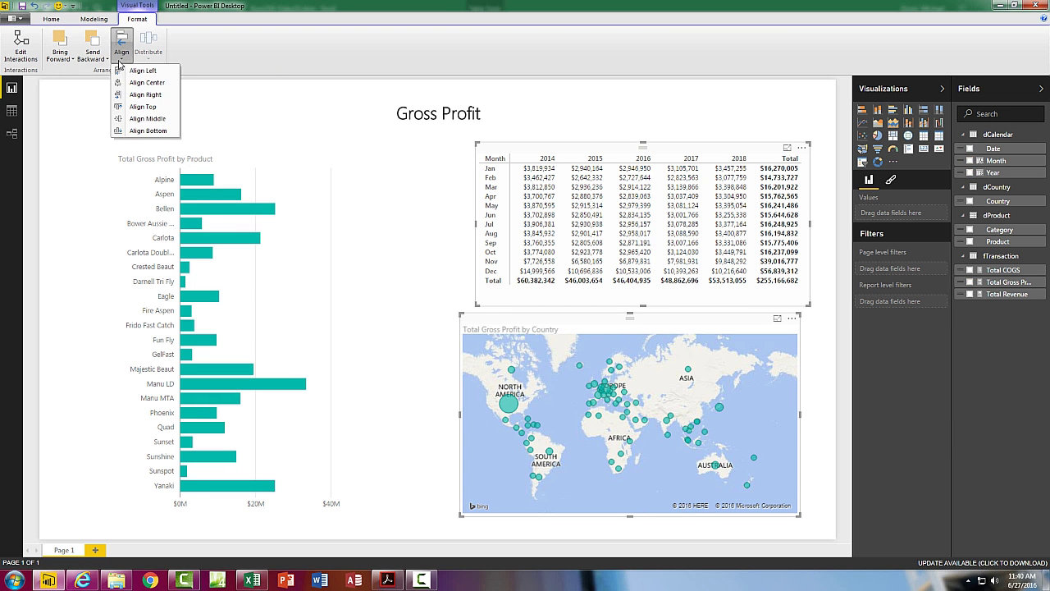
left_click(142, 70)
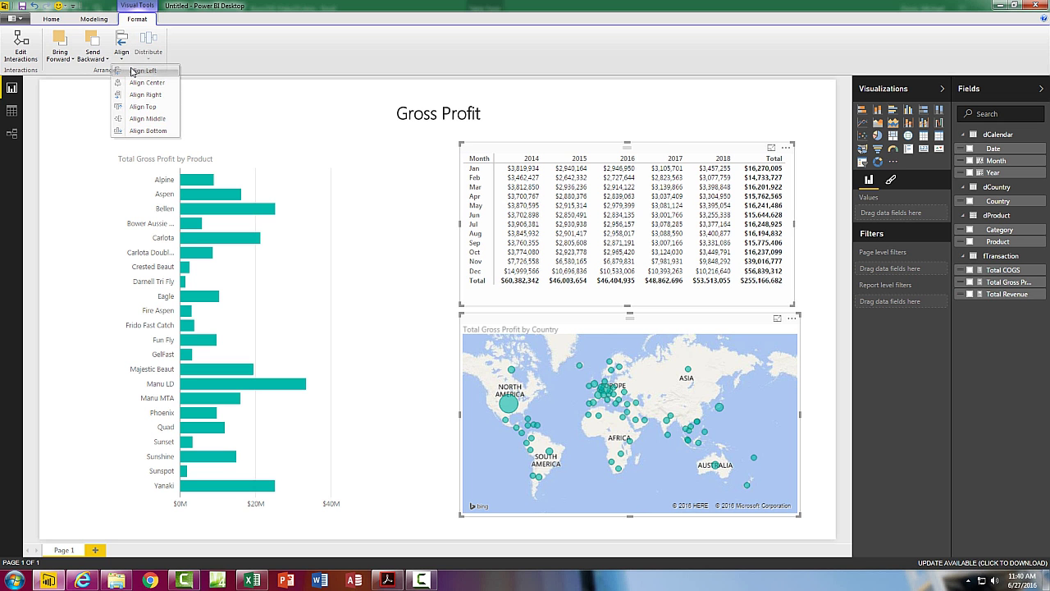
left_click_drag(800, 416, 794, 417)
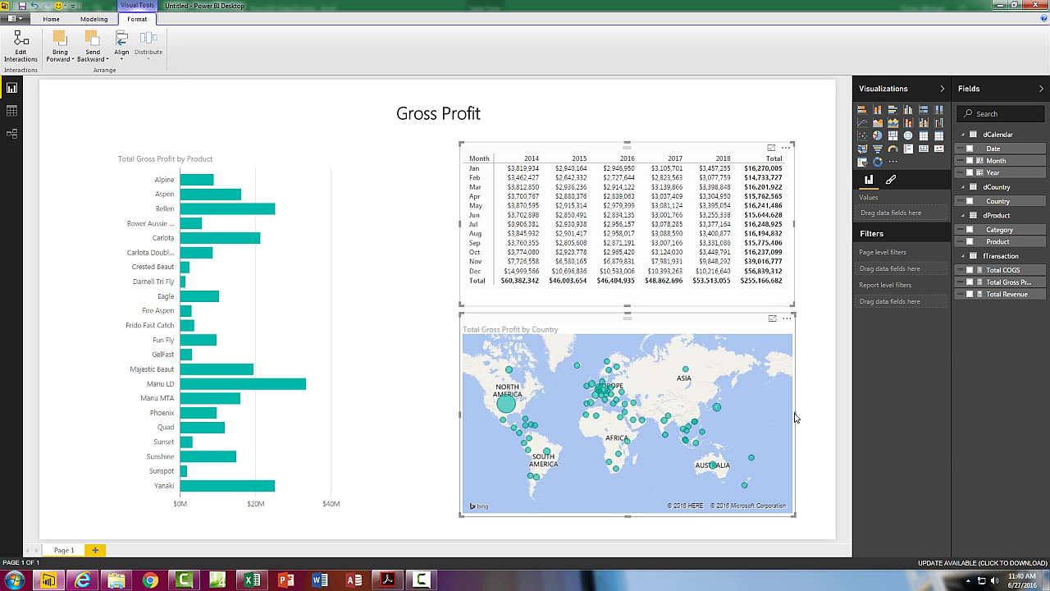
left_click(410, 280)
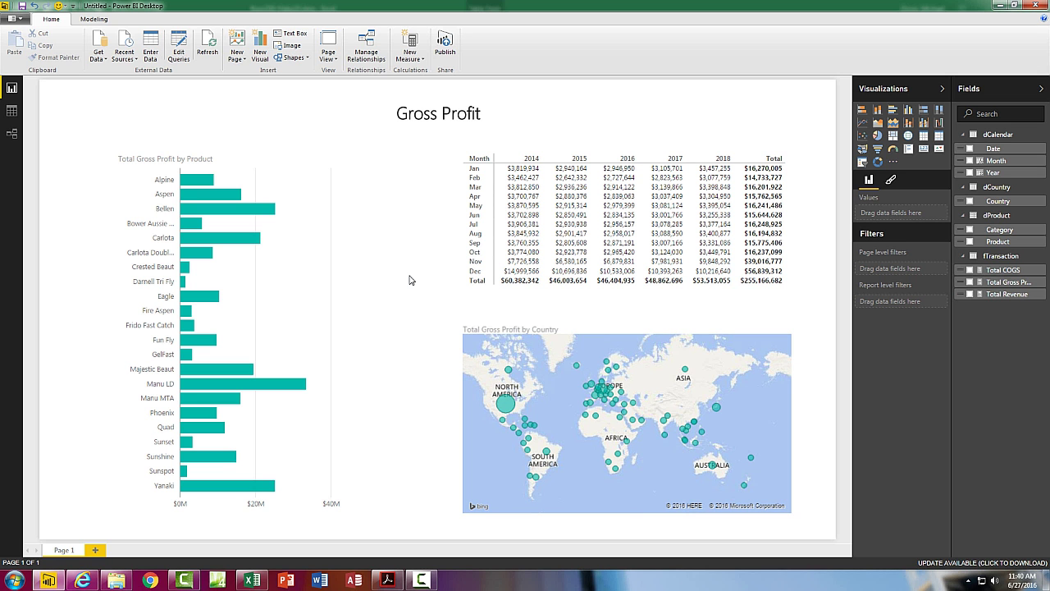
Test the visuals' interaction by cross-filtering the page by the Bellen bar, clearing it, and selecting the large North America bubble on the map
left_click(240, 215)
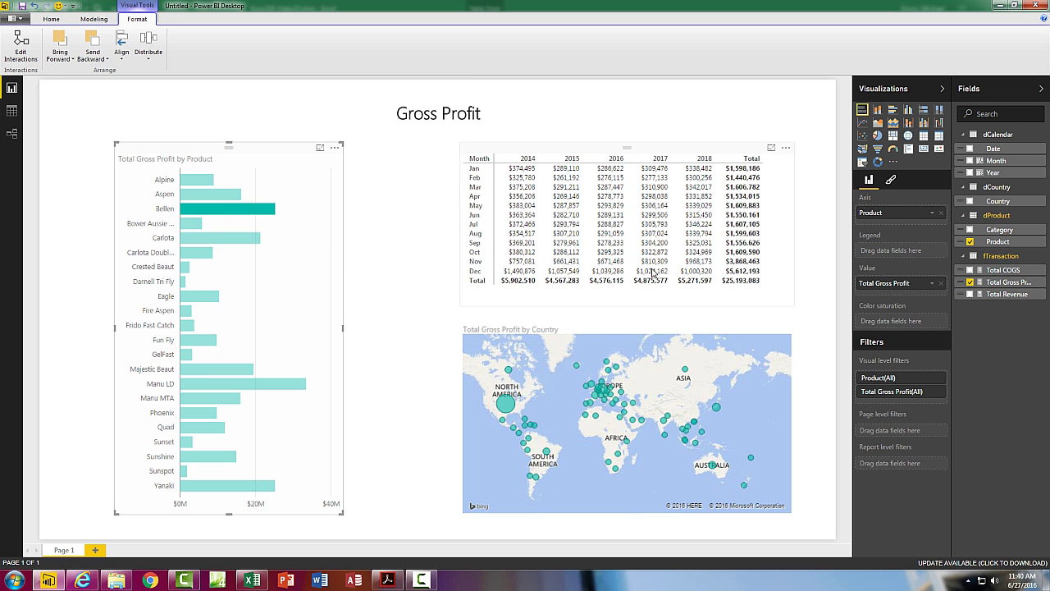
left_click(141, 302)
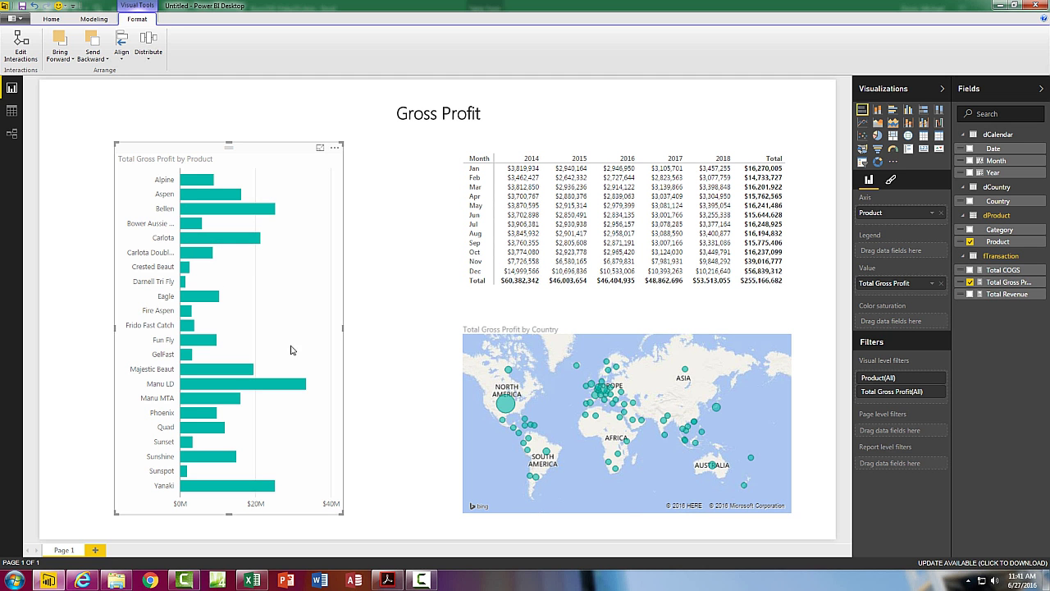
left_click(506, 404)
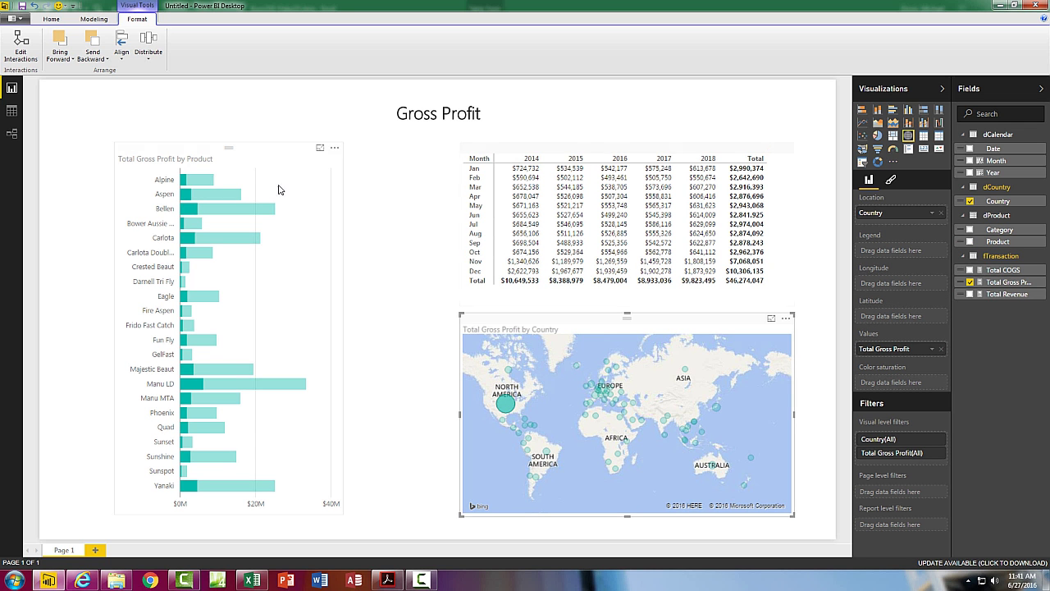
mouse_move(190, 327)
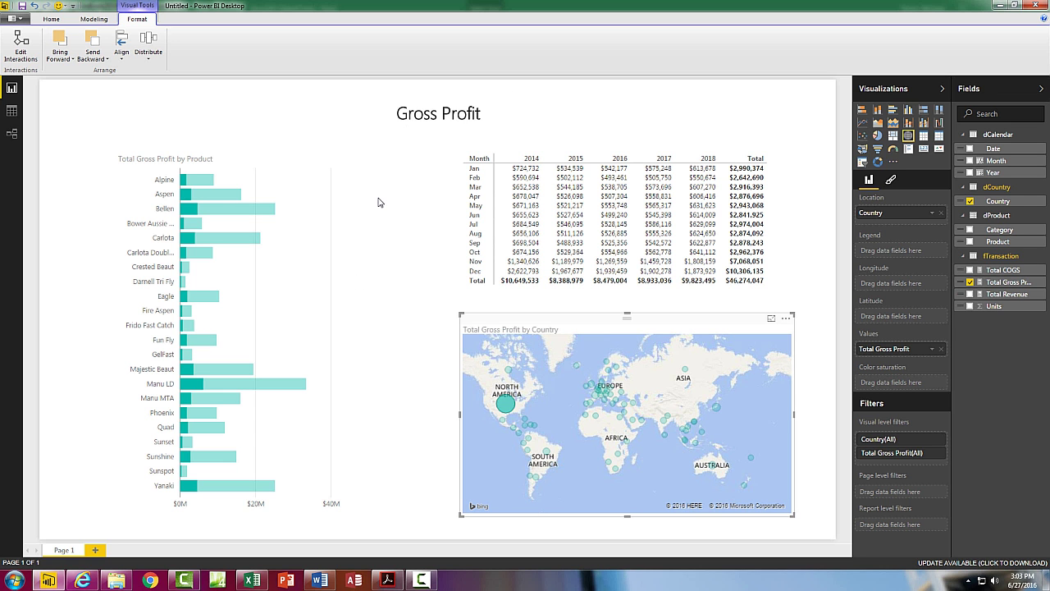
Save the report to the Desktop as a Power BI file named "Busn218-PowerBIIntroFinishedFile"
left_click(51, 18)
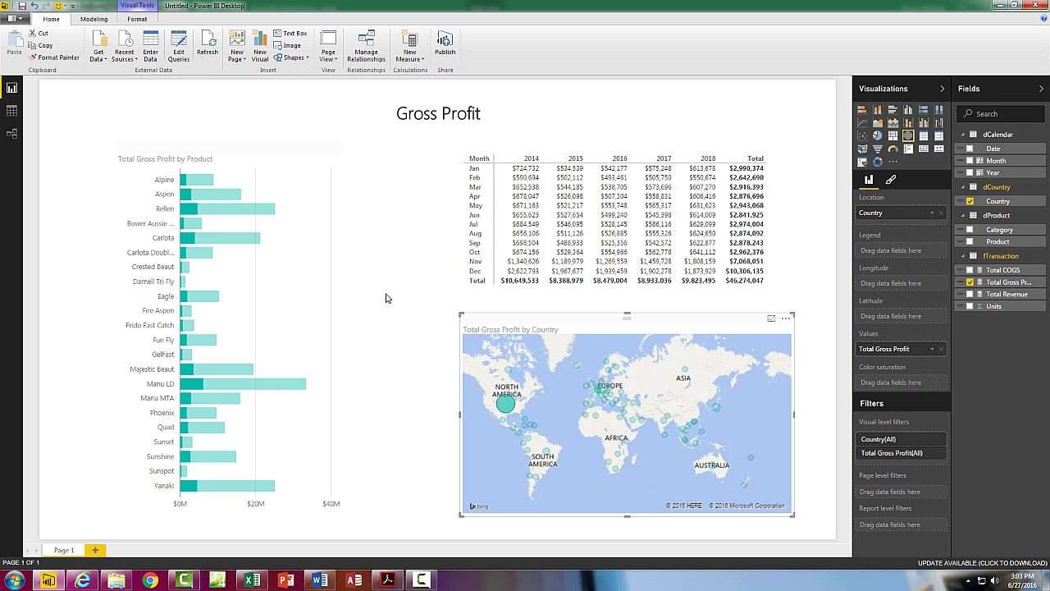
key("ctrl+s")
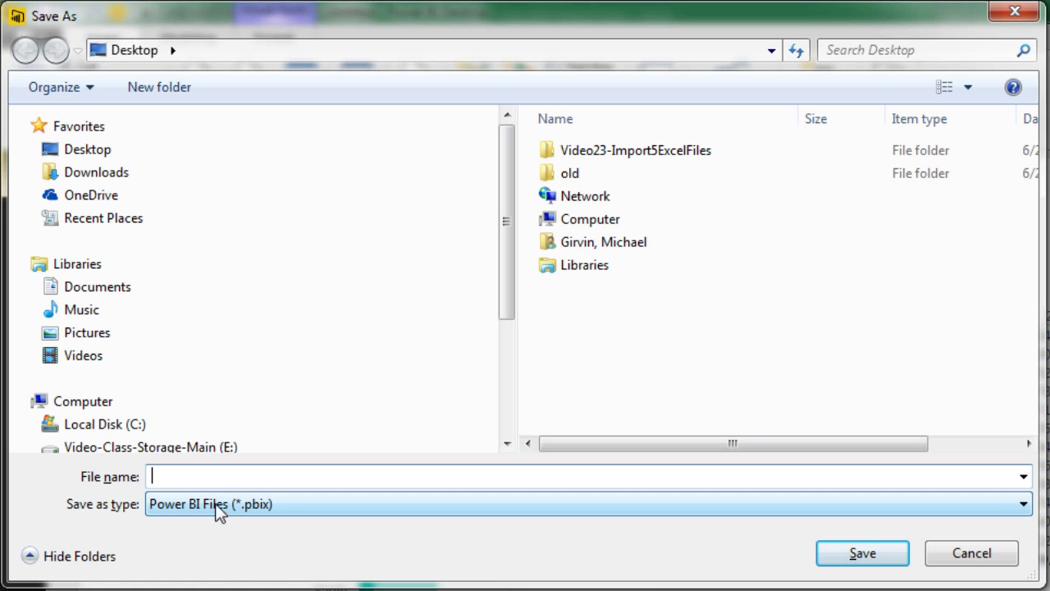
type("Busn218-PowerBIIntroFinishedFile")
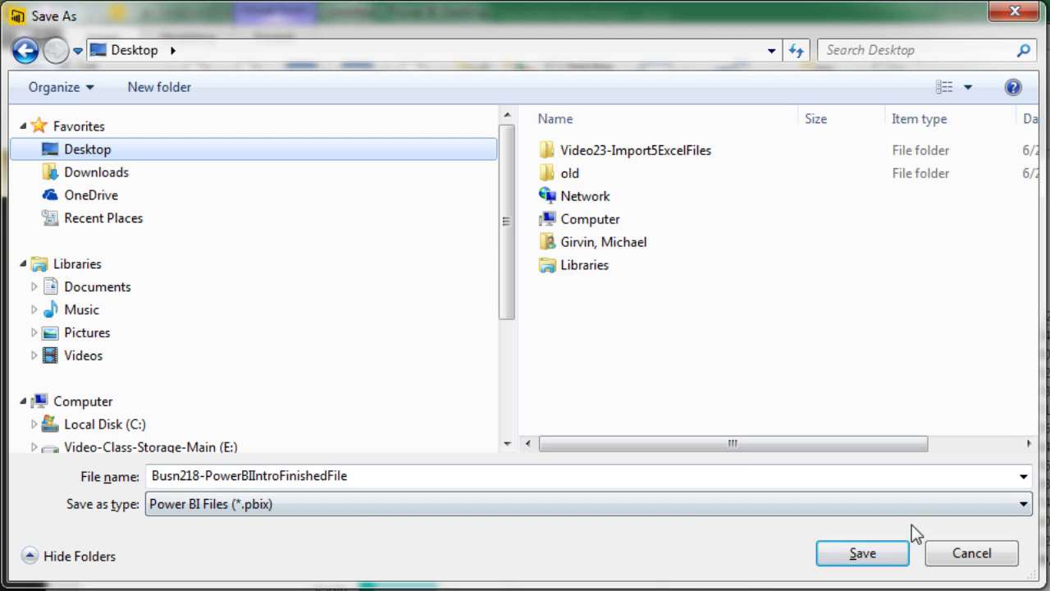
left_click(892, 552)
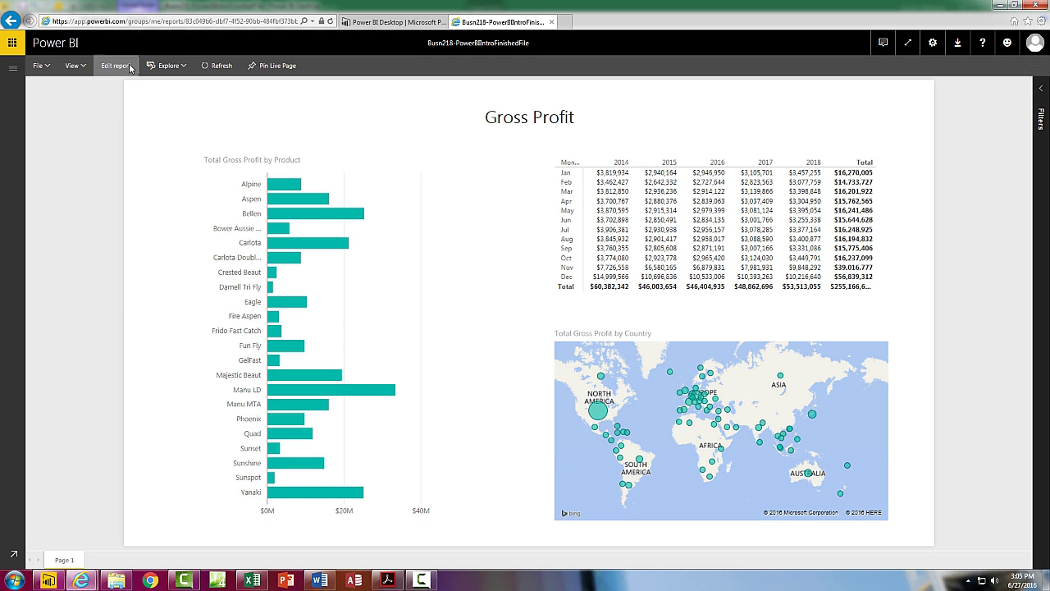
In the published report in the browser, highlight the web address and cross-filter the visuals by the Bellen bar and the large North America bubble
mouse_move(345, 246)
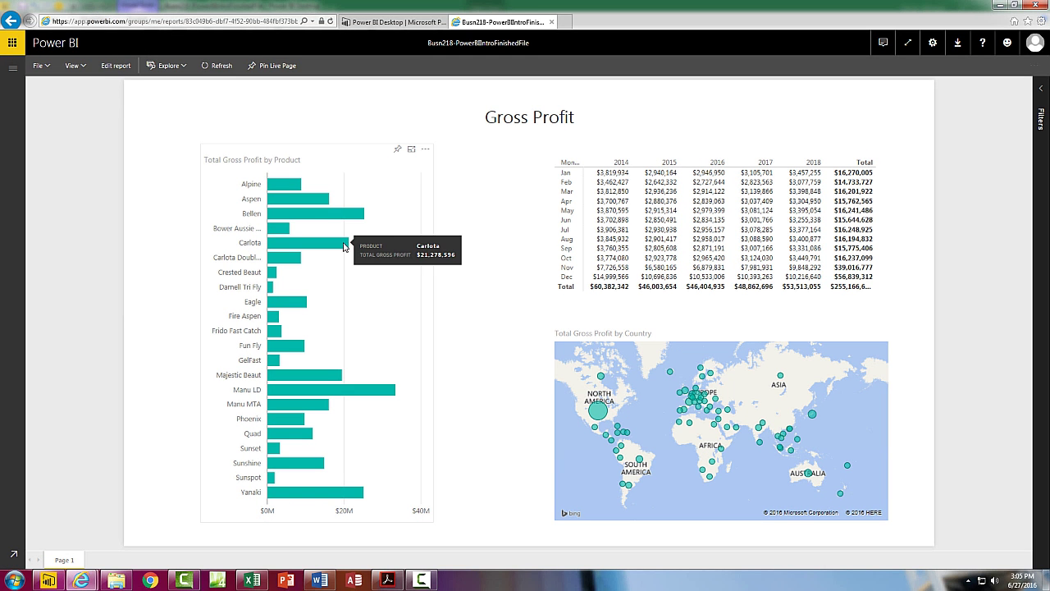
left_click(268, 22)
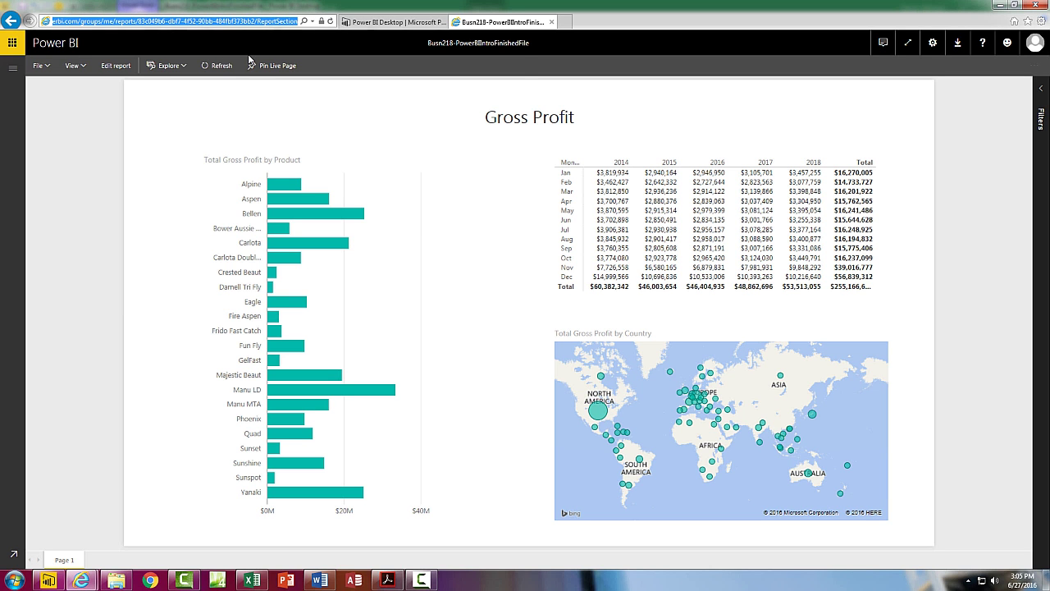
left_click(322, 218)
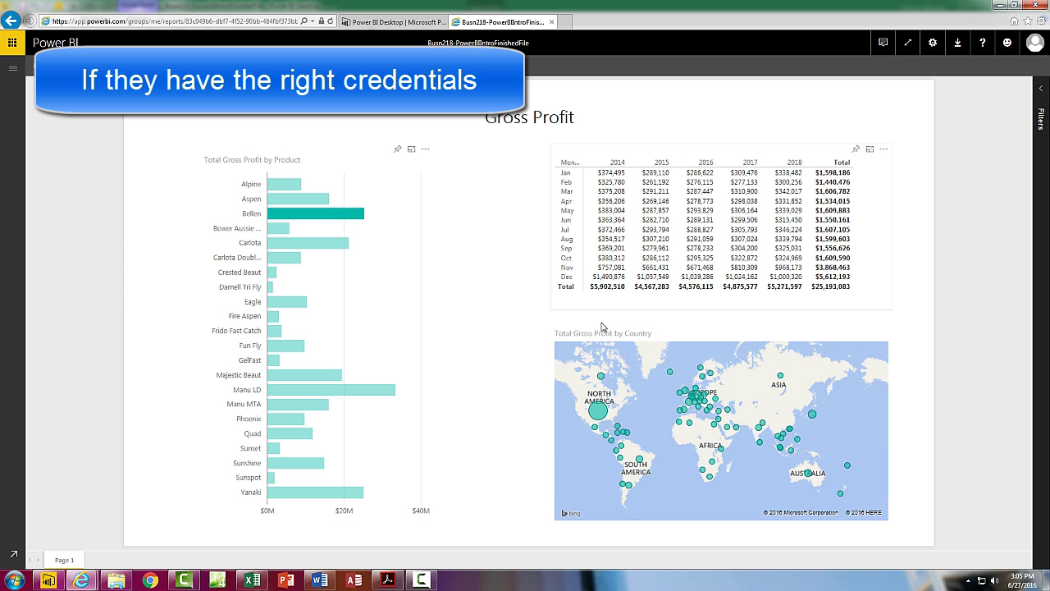
left_click(598, 412)
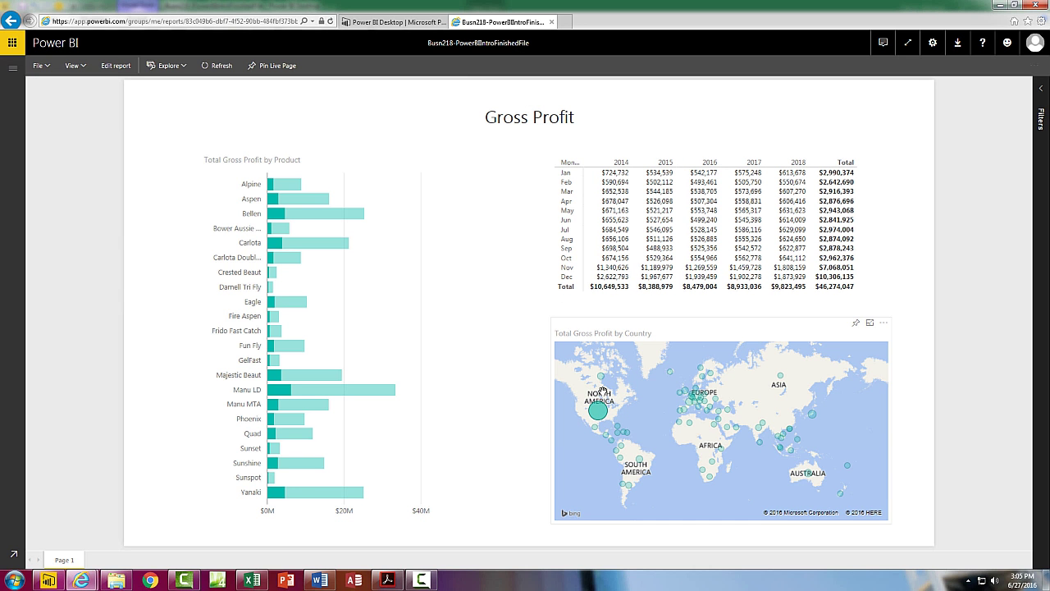